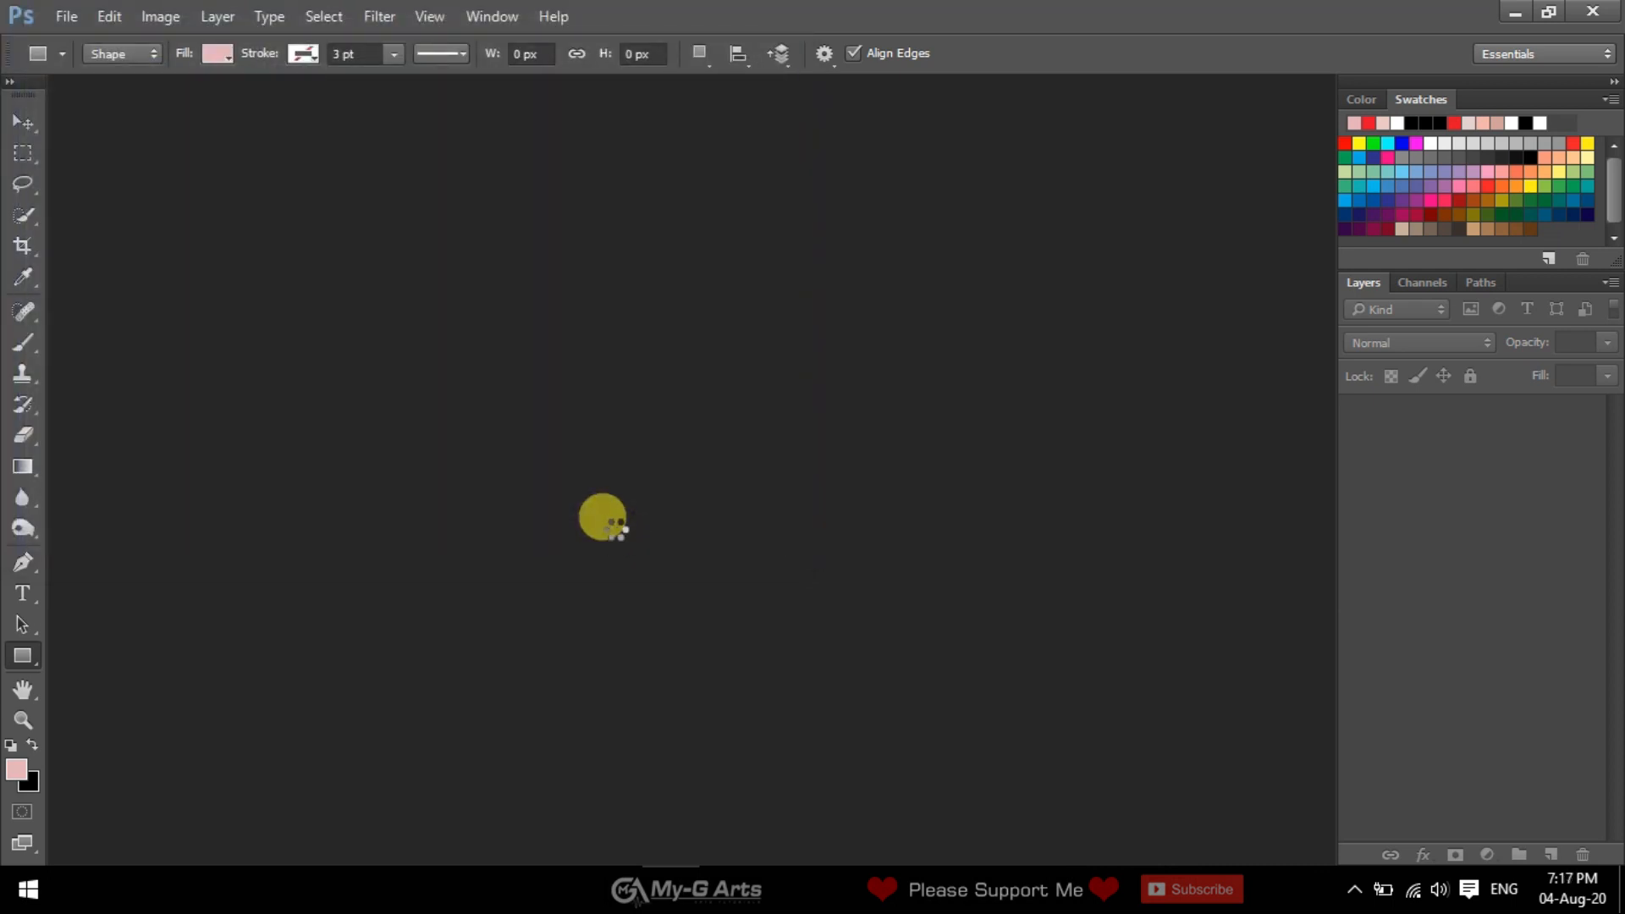
- Add a new empty layer above the Background of the portrait photo
{"action": "scroll", "coordinate": [614, 528], "scroll_direction": "up", "scroll_amount": 1}
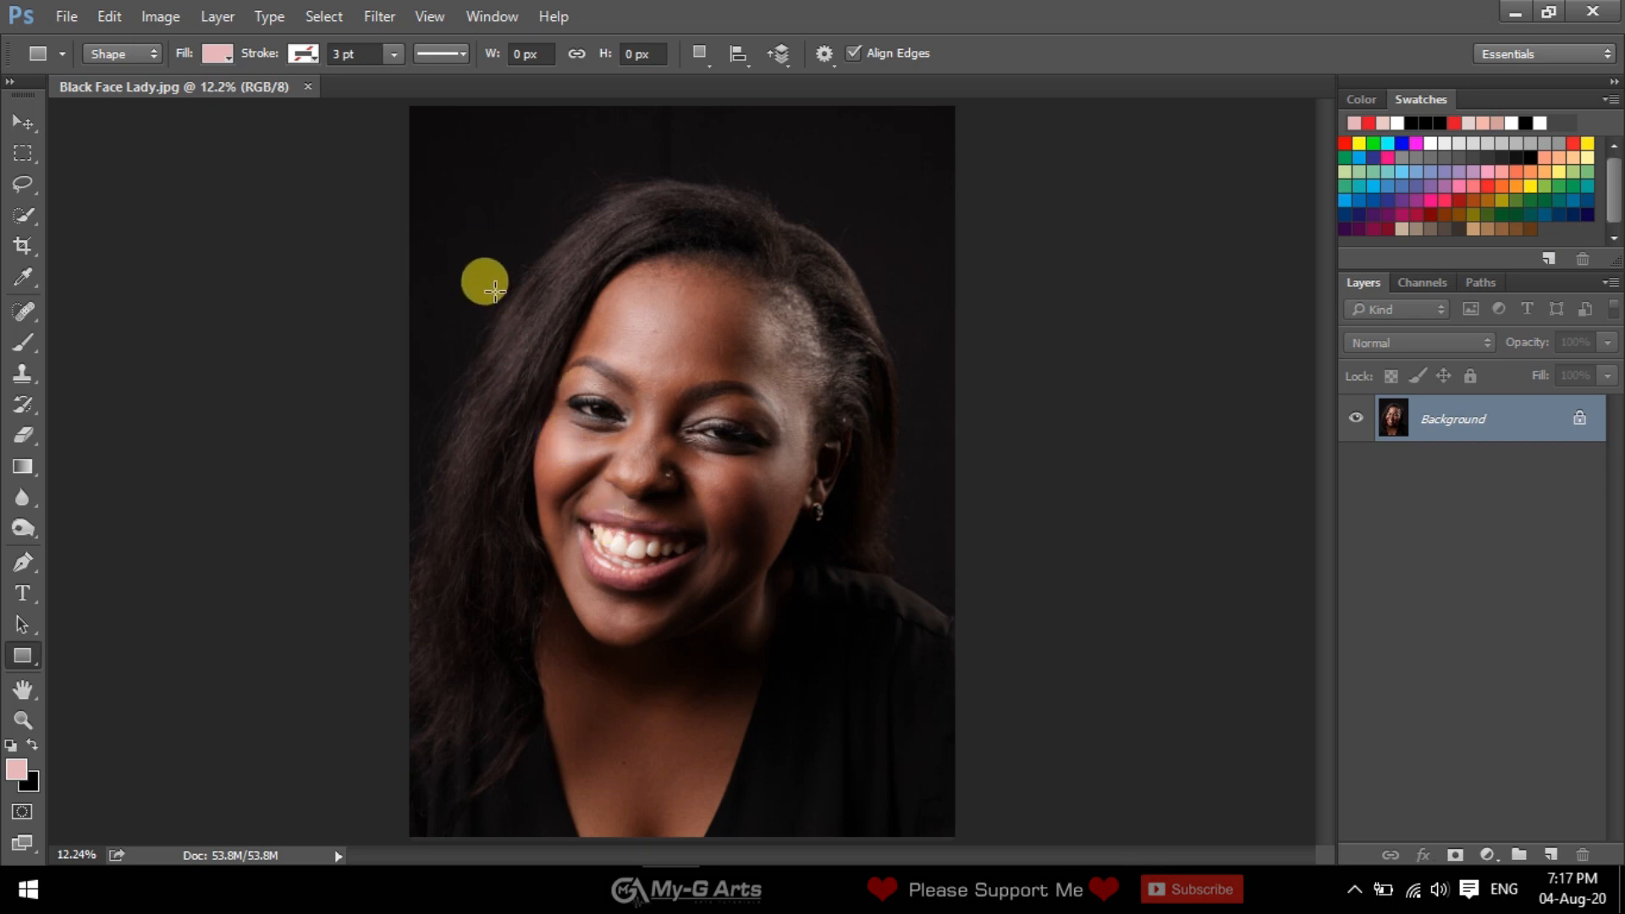
{"action": "left_click", "coordinate": [35, 124]}
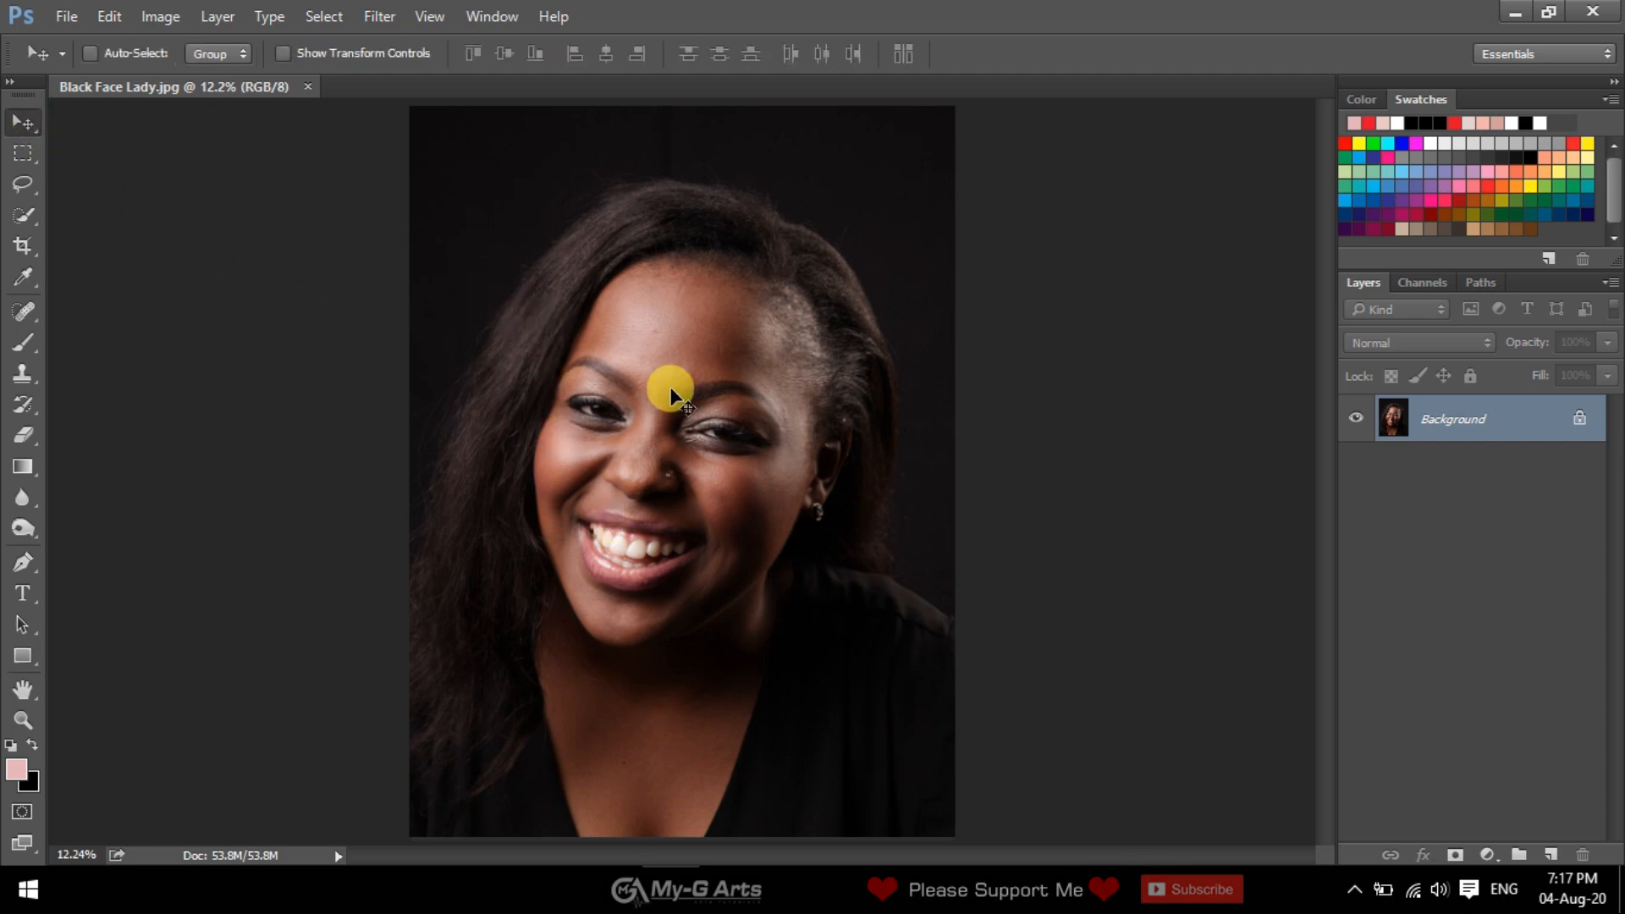
{"action": "left_click", "coordinate": [1549, 855]}
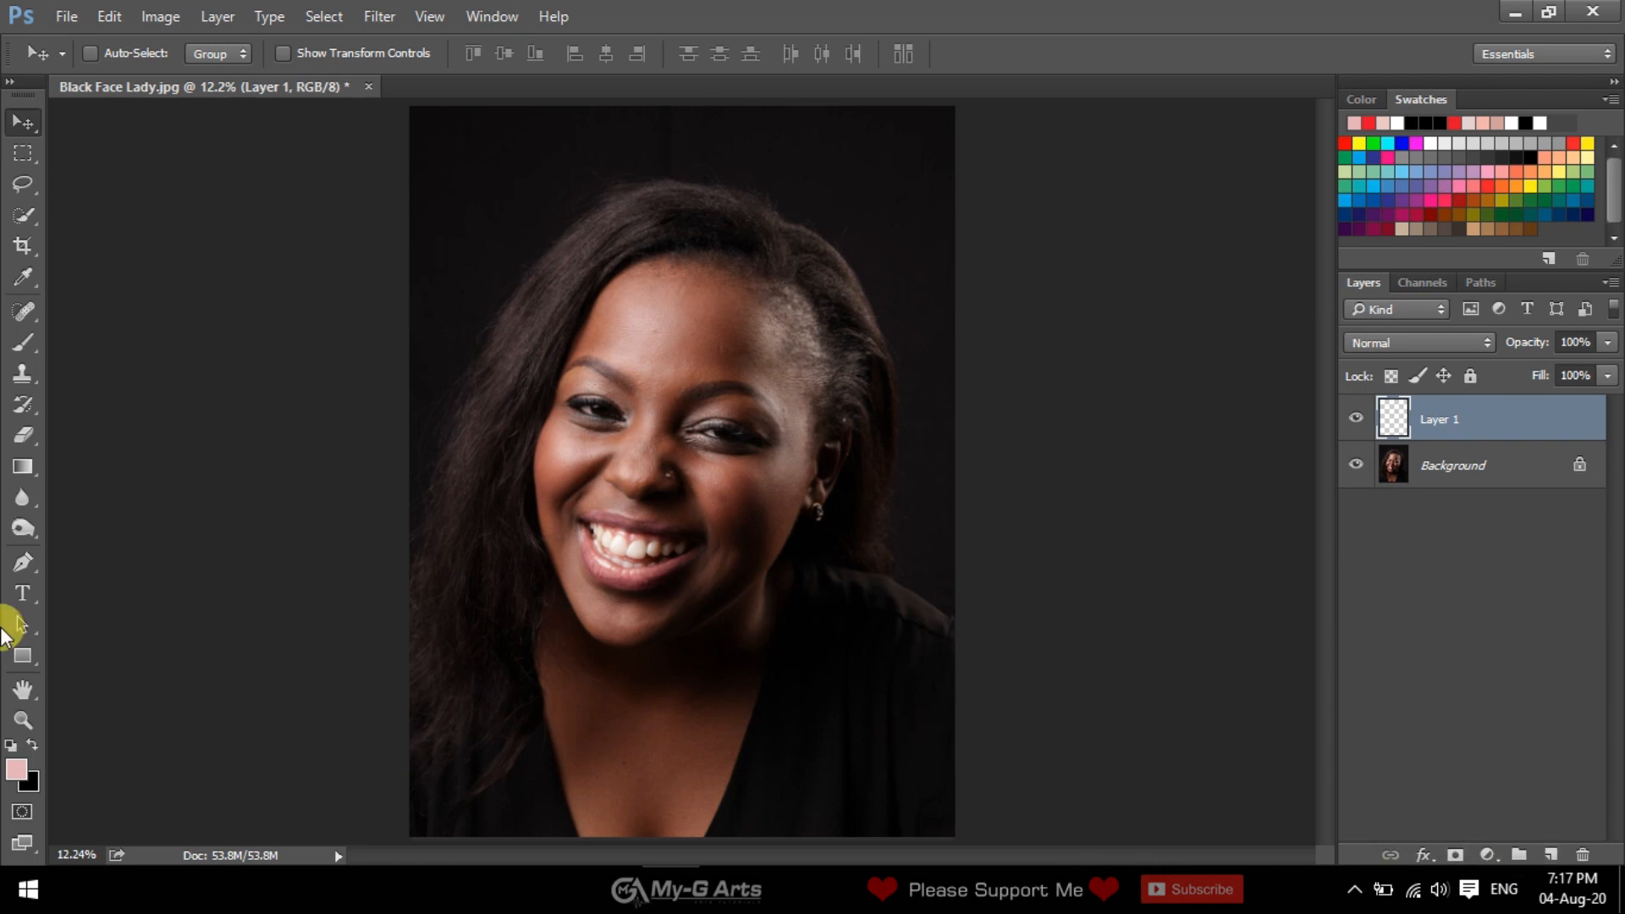
- Set up the Brush tool with the soft round tip and set the foreground color to e9c9c2
{"action": "left_click", "coordinate": [28, 349]}
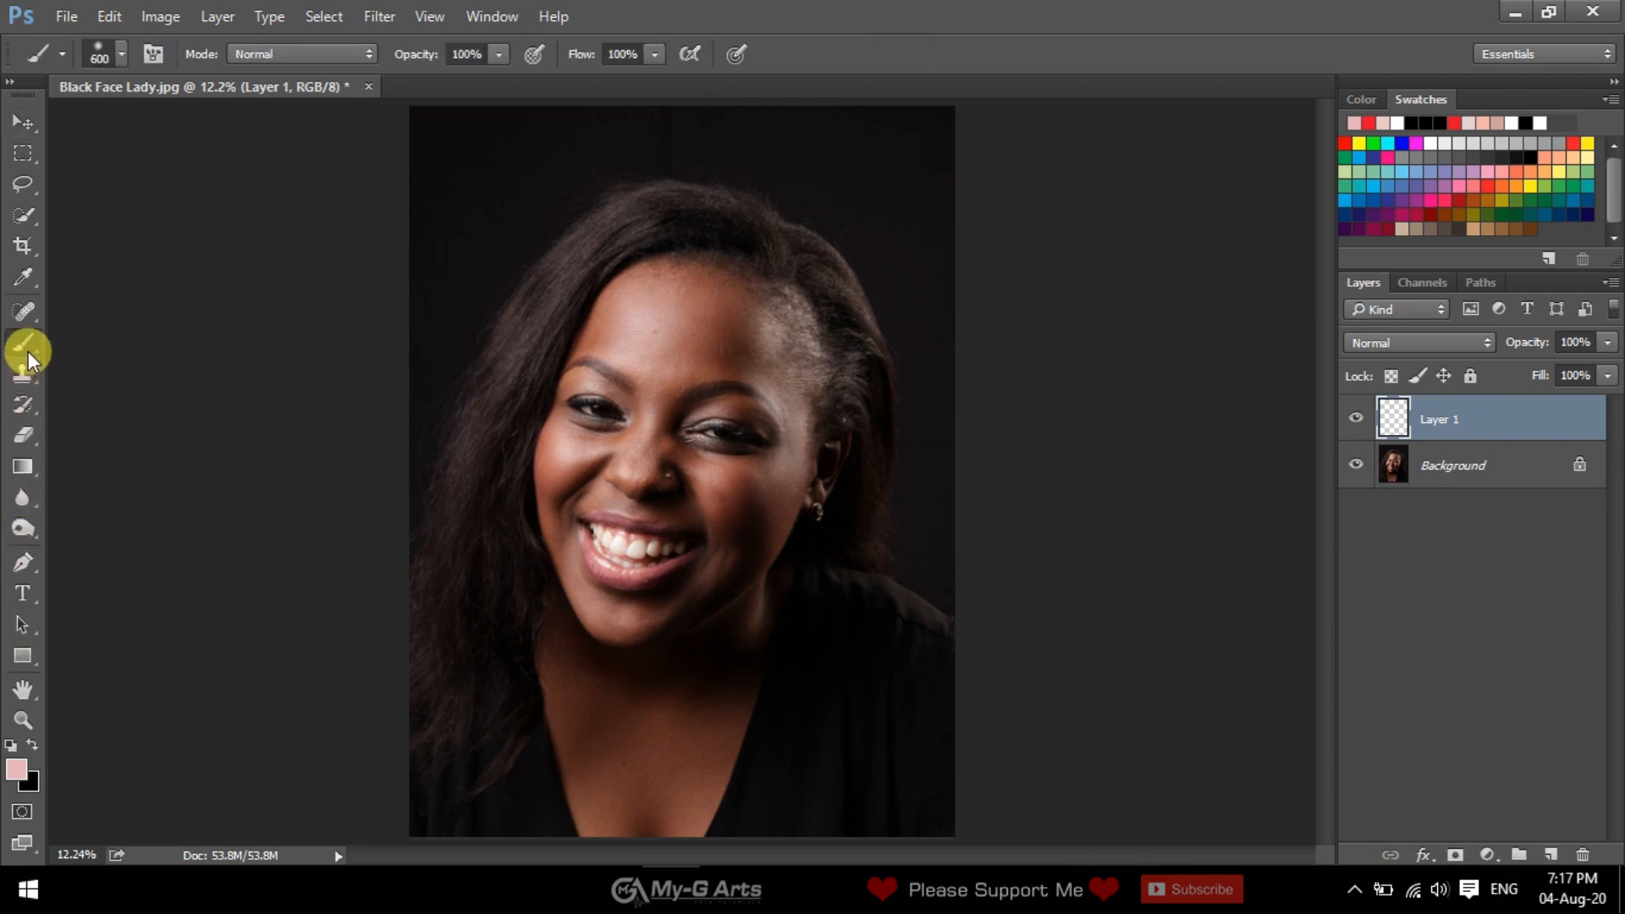
{"action": "left_click", "coordinate": [122, 56]}
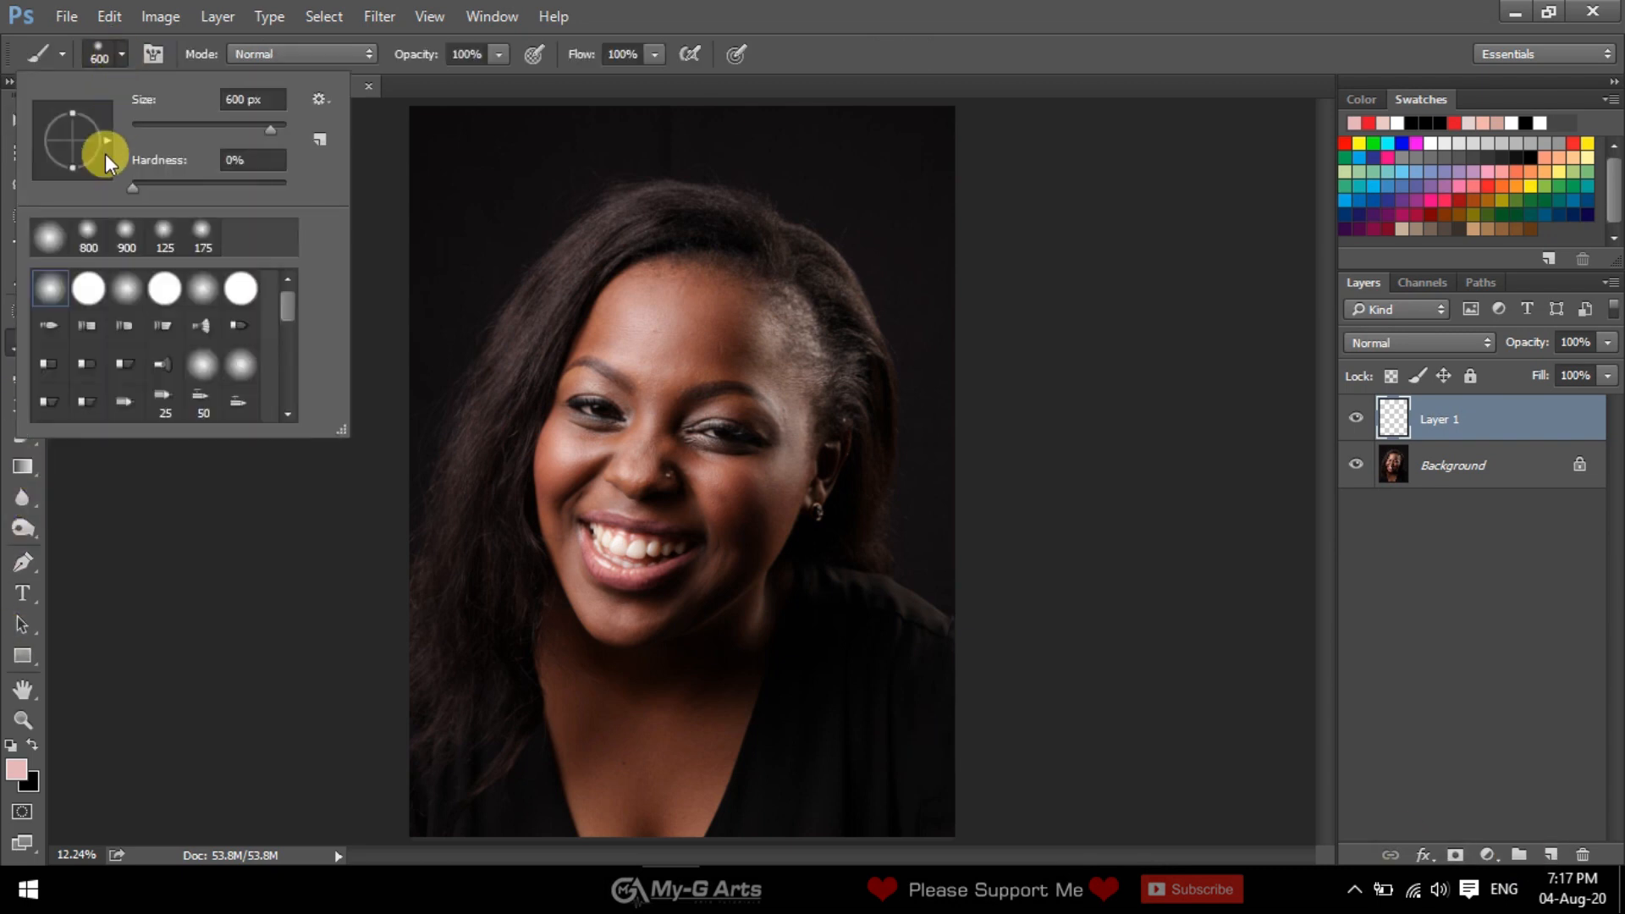
{"action": "double_click", "coordinate": [50, 290]}
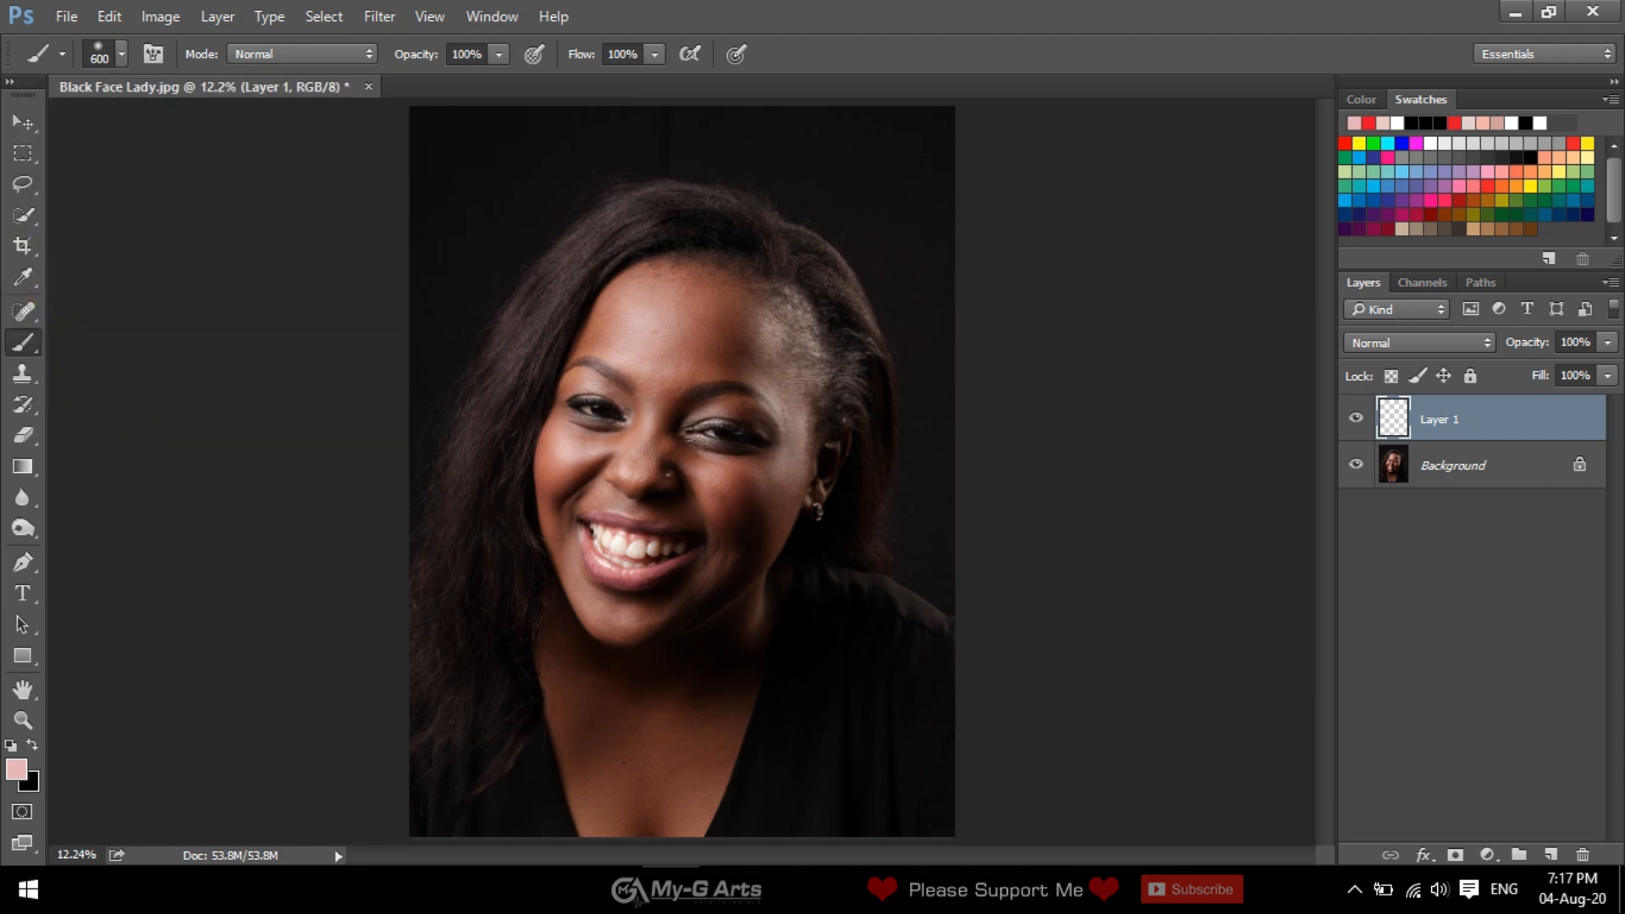
{"action": "left_click", "coordinate": [16, 769]}
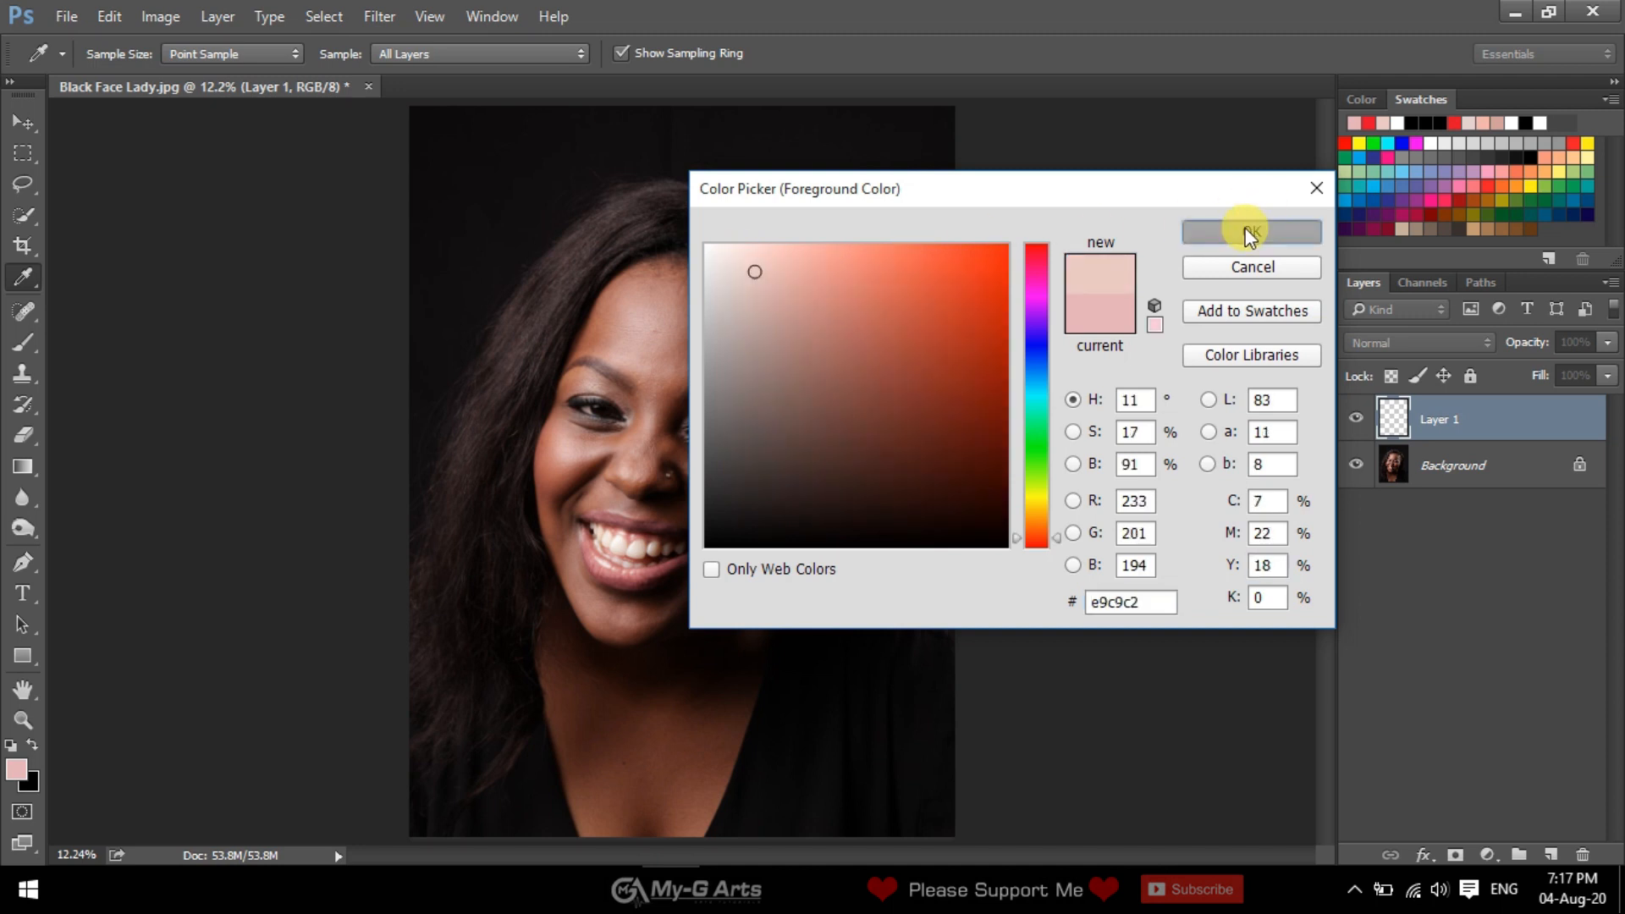
{"action": "left_click", "coordinate": [1244, 230]}
{"action": "key", "text": "b"}
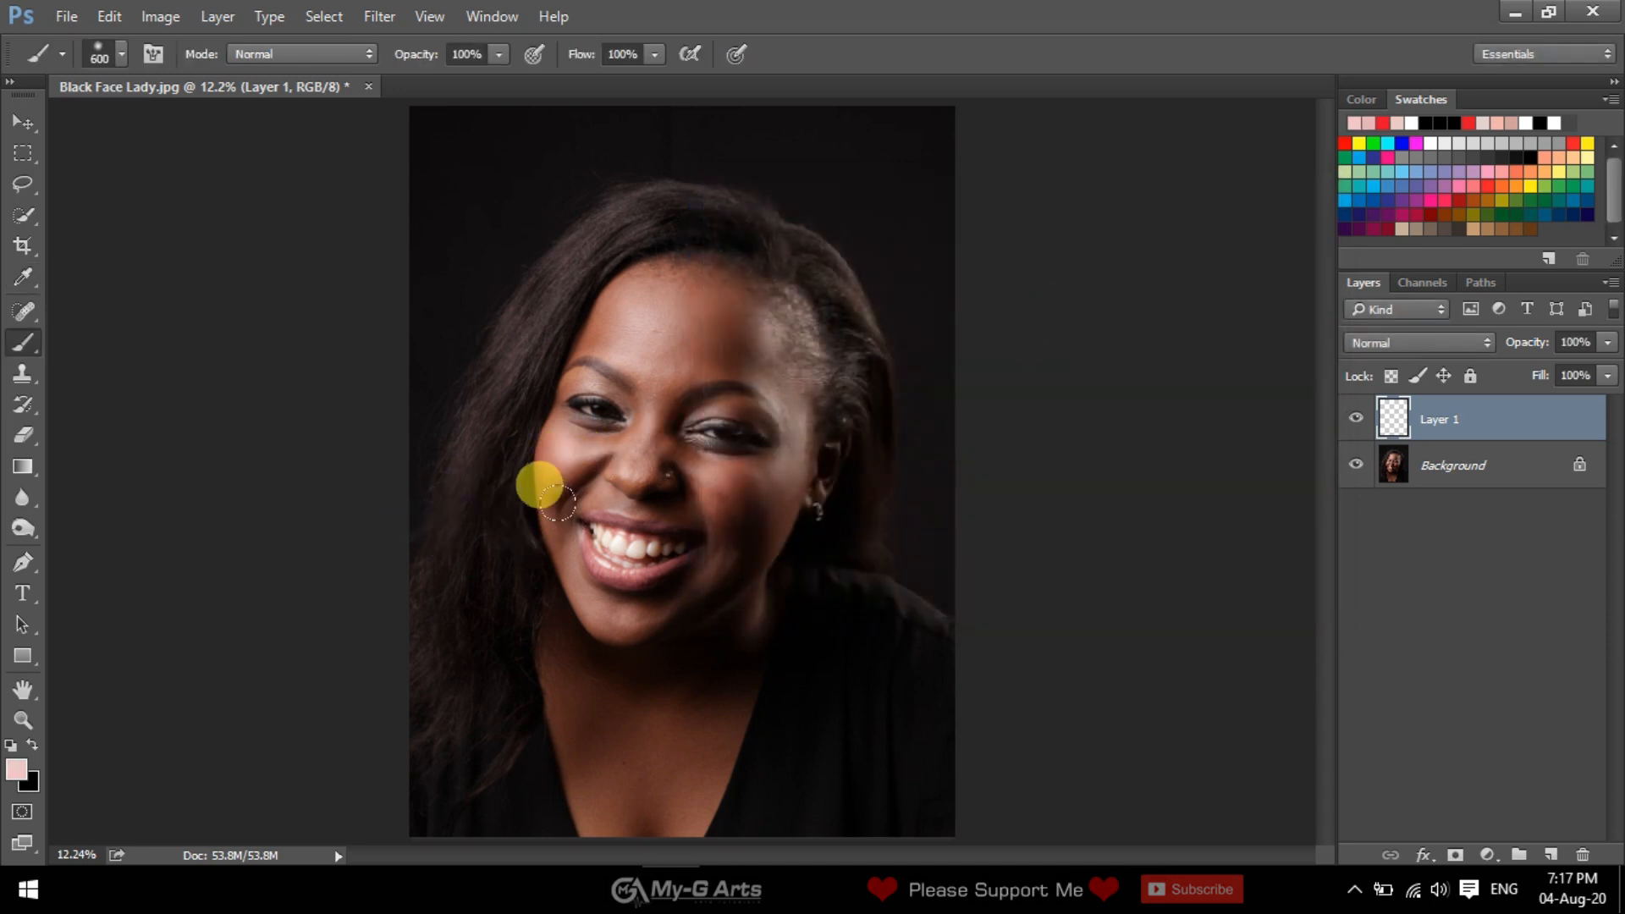
- Paint the pale pink color over the cheeks, forehead, ear and jaw edge of the face on Layer 1
{"action": "key", "text": "ctrl+plus"}
{"action": "key", "text": "ctrl+plus"}
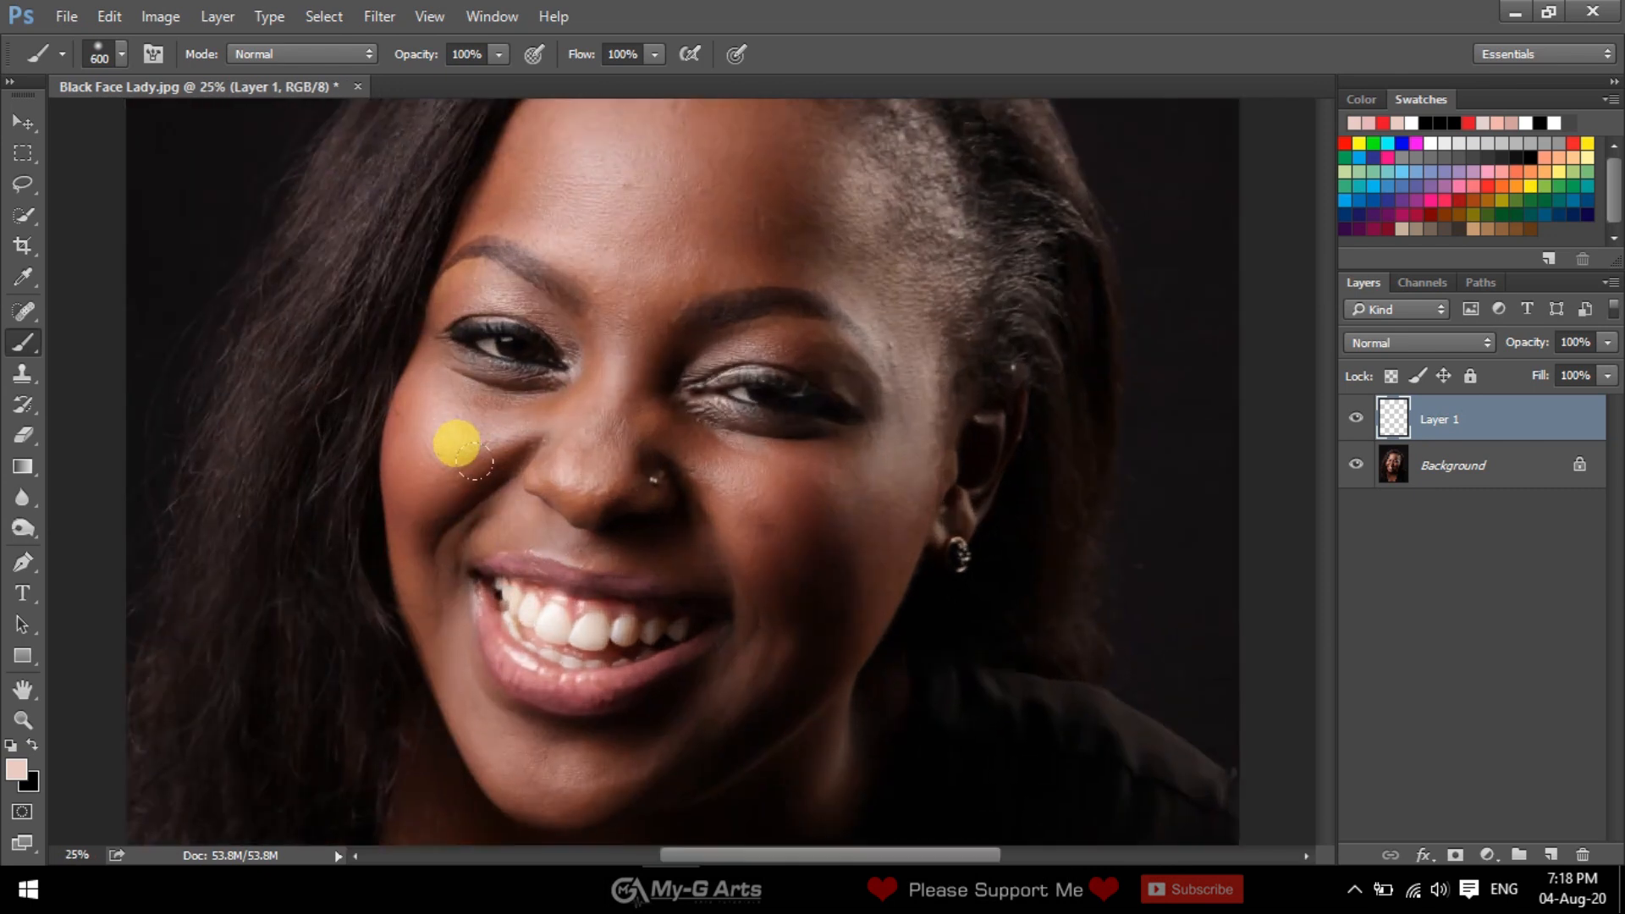
{"action": "key", "text": "bracketleft"}
{"action": "scroll", "coordinate": [414, 460], "scroll_direction": "up", "scroll_amount": 2}
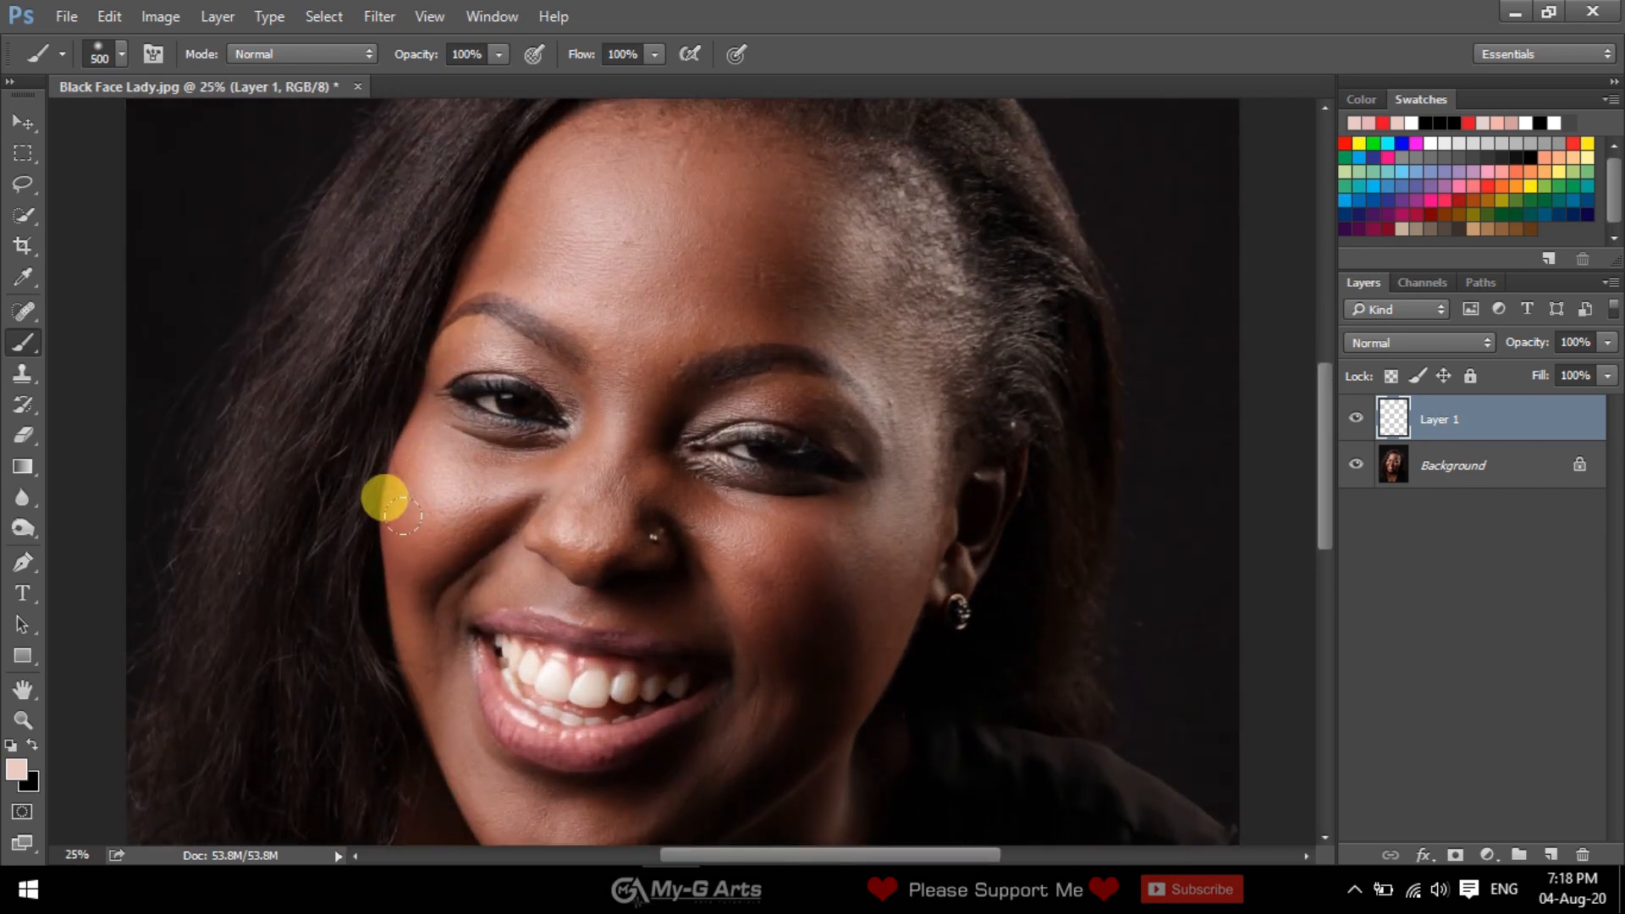
{"action": "mouse_move", "coordinate": [386, 510]}
{"action": "left_mouse_down"}
{"action": "mouse_move", "coordinate": [389, 417]}
{"action": "mouse_move", "coordinate": [429, 303]}
{"action": "mouse_move", "coordinate": [414, 457]}
{"action": "left_mouse_up"}
{"action": "mouse_move", "coordinate": [506, 366]}
{"action": "left_mouse_down"}
{"action": "mouse_move", "coordinate": [470, 507]}
{"action": "mouse_move", "coordinate": [440, 423]}
{"action": "mouse_move", "coordinate": [455, 384]}
{"action": "mouse_move", "coordinate": [439, 408]}
{"action": "mouse_move", "coordinate": [541, 278]}
{"action": "mouse_move", "coordinate": [640, 255]}
{"action": "mouse_move", "coordinate": [590, 232]}
{"action": "mouse_move", "coordinate": [654, 264]}
{"action": "mouse_move", "coordinate": [633, 288]}
{"action": "mouse_move", "coordinate": [642, 310]}
{"action": "mouse_move", "coordinate": [680, 276]}
{"action": "mouse_move", "coordinate": [759, 303]}
{"action": "mouse_move", "coordinate": [710, 273]}
{"action": "mouse_move", "coordinate": [770, 323]}
{"action": "mouse_move", "coordinate": [826, 331]}
{"action": "mouse_move", "coordinate": [853, 508]}
{"action": "left_mouse_up"}
{"action": "key", "text": "bracketright"}
{"action": "mouse_move", "coordinate": [898, 701]}
{"action": "left_mouse_down"}
{"action": "mouse_move", "coordinate": [881, 449]}
{"action": "mouse_move", "coordinate": [860, 440]}
{"action": "left_mouse_up"}
{"action": "key", "text": "bracketleft"}
{"action": "key", "text": "bracketleft"}
{"action": "mouse_move", "coordinate": [836, 296]}
{"action": "left_mouse_down"}
{"action": "mouse_move", "coordinate": [827, 386]}
{"action": "mouse_move", "coordinate": [898, 331]}
{"action": "mouse_move", "coordinate": [874, 435]}
{"action": "mouse_move", "coordinate": [798, 493]}
{"action": "mouse_move", "coordinate": [856, 341]}
{"action": "mouse_move", "coordinate": [825, 434]}
{"action": "mouse_move", "coordinate": [840, 327]}
{"action": "left_mouse_up"}
{"action": "key", "text": "bracketright"}
{"action": "mouse_move", "coordinate": [840, 398]}
{"action": "left_mouse_down"}
{"action": "mouse_move", "coordinate": [804, 437]}
{"action": "mouse_move", "coordinate": [794, 562]}
{"action": "left_mouse_up"}
{"action": "mouse_move", "coordinate": [793, 587]}
{"action": "left_mouse_down"}
{"action": "mouse_move", "coordinate": [819, 373]}
{"action": "mouse_move", "coordinate": [786, 506]}
{"action": "left_mouse_up"}
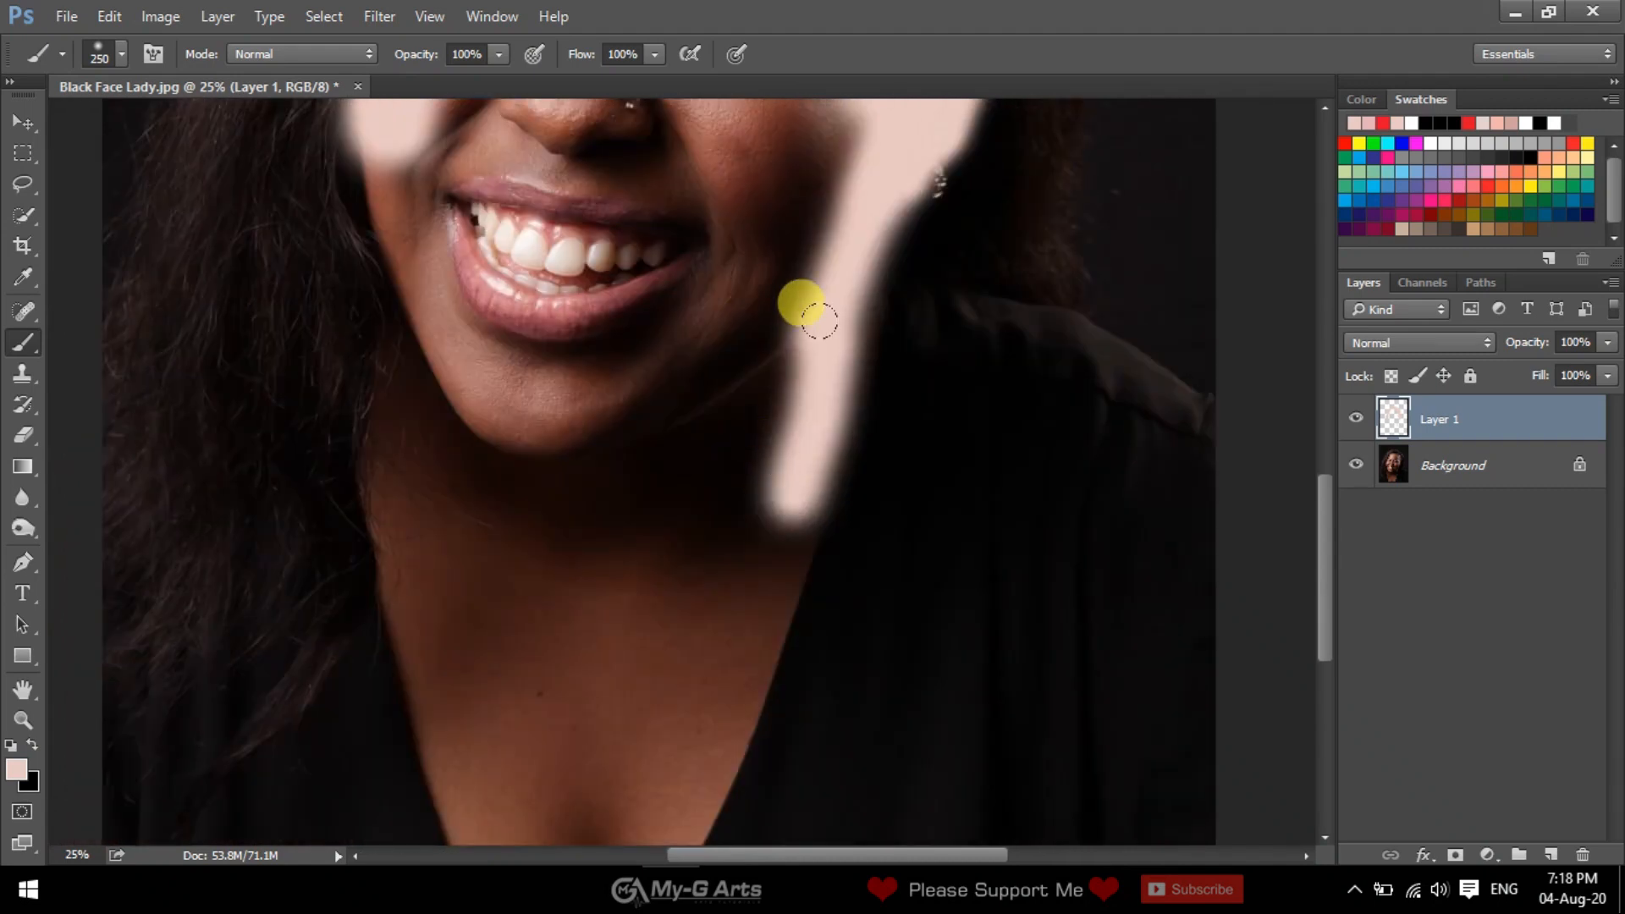
- Paint the pink color over the mouth, chin and neck, resizing the brush to fit the skin edges
{"action": "left_click_drag", "start_coordinate": [819, 322], "coordinate": [780, 511]}
{"action": "left_click_drag", "start_coordinate": [757, 583], "coordinate": [815, 354]}
{"action": "key", "text": "bracketright"}
{"action": "mouse_move", "coordinate": [805, 272]}
{"action": "left_mouse_down"}
{"action": "mouse_move", "coordinate": [711, 582]}
{"action": "mouse_move", "coordinate": [610, 611]}
{"action": "mouse_move", "coordinate": [532, 562]}
{"action": "mouse_move", "coordinate": [503, 592]}
{"action": "mouse_move", "coordinate": [437, 281]}
{"action": "mouse_move", "coordinate": [550, 512]}
{"action": "left_mouse_up"}
{"action": "left_click_drag", "start_coordinate": [544, 354], "coordinate": [569, 654]}
{"action": "mouse_move", "coordinate": [457, 546]}
{"action": "left_mouse_down"}
{"action": "mouse_move", "coordinate": [490, 374]}
{"action": "mouse_move", "coordinate": [513, 530]}
{"action": "left_mouse_up"}
{"action": "mouse_move", "coordinate": [504, 513]}
{"action": "left_mouse_down"}
{"action": "mouse_move", "coordinate": [457, 341]}
{"action": "mouse_move", "coordinate": [508, 424]}
{"action": "left_mouse_up"}
- Cover the chest and the remaining gaps in the skin with pink, using a larger soft brush up to 400 px
{"action": "key", "text": "ctrl+minus"}
{"action": "key", "text": "bracketright"}
{"action": "key", "text": "bracketright"}
{"action": "key", "text": "bracketright"}
{"action": "mouse_move", "coordinate": [625, 298]}
{"action": "left_mouse_down"}
{"action": "mouse_move", "coordinate": [635, 221]}
{"action": "mouse_move", "coordinate": [634, 320]}
{"action": "mouse_move", "coordinate": [684, 216]}
{"action": "mouse_move", "coordinate": [719, 208]}
{"action": "mouse_move", "coordinate": [707, 194]}
{"action": "mouse_move", "coordinate": [783, 288]}
{"action": "mouse_move", "coordinate": [803, 266]}
{"action": "mouse_move", "coordinate": [771, 362]}
{"action": "mouse_move", "coordinate": [729, 357]}
{"action": "mouse_move", "coordinate": [671, 260]}
{"action": "mouse_move", "coordinate": [702, 472]}
{"action": "mouse_move", "coordinate": [772, 297]}
{"action": "mouse_move", "coordinate": [740, 342]}
{"action": "mouse_move", "coordinate": [815, 238]}
{"action": "mouse_move", "coordinate": [726, 472]}
{"action": "mouse_move", "coordinate": [746, 386]}
{"action": "mouse_move", "coordinate": [785, 364]}
{"action": "mouse_move", "coordinate": [808, 283]}
{"action": "mouse_move", "coordinate": [687, 661]}
{"action": "mouse_move", "coordinate": [628, 483]}
{"action": "mouse_move", "coordinate": [600, 456]}
{"action": "mouse_move", "coordinate": [683, 344]}
{"action": "mouse_move", "coordinate": [723, 491]}
{"action": "mouse_move", "coordinate": [752, 524]}
{"action": "mouse_move", "coordinate": [669, 609]}
{"action": "mouse_move", "coordinate": [614, 508]}
{"action": "mouse_move", "coordinate": [679, 529]}
{"action": "left_mouse_up"}
{"action": "left_click_drag", "start_coordinate": [842, 512], "coordinate": [785, 741]}
{"action": "left_click_drag", "start_coordinate": [577, 497], "coordinate": [628, 755]}
{"action": "scroll", "coordinate": [584, 669], "scroll_direction": "up", "scroll_amount": 2}
{"action": "scroll", "coordinate": [719, 398], "scroll_direction": "up", "scroll_amount": 4}
{"action": "key", "text": "bracketright"}
{"action": "key", "text": "bracketright"}
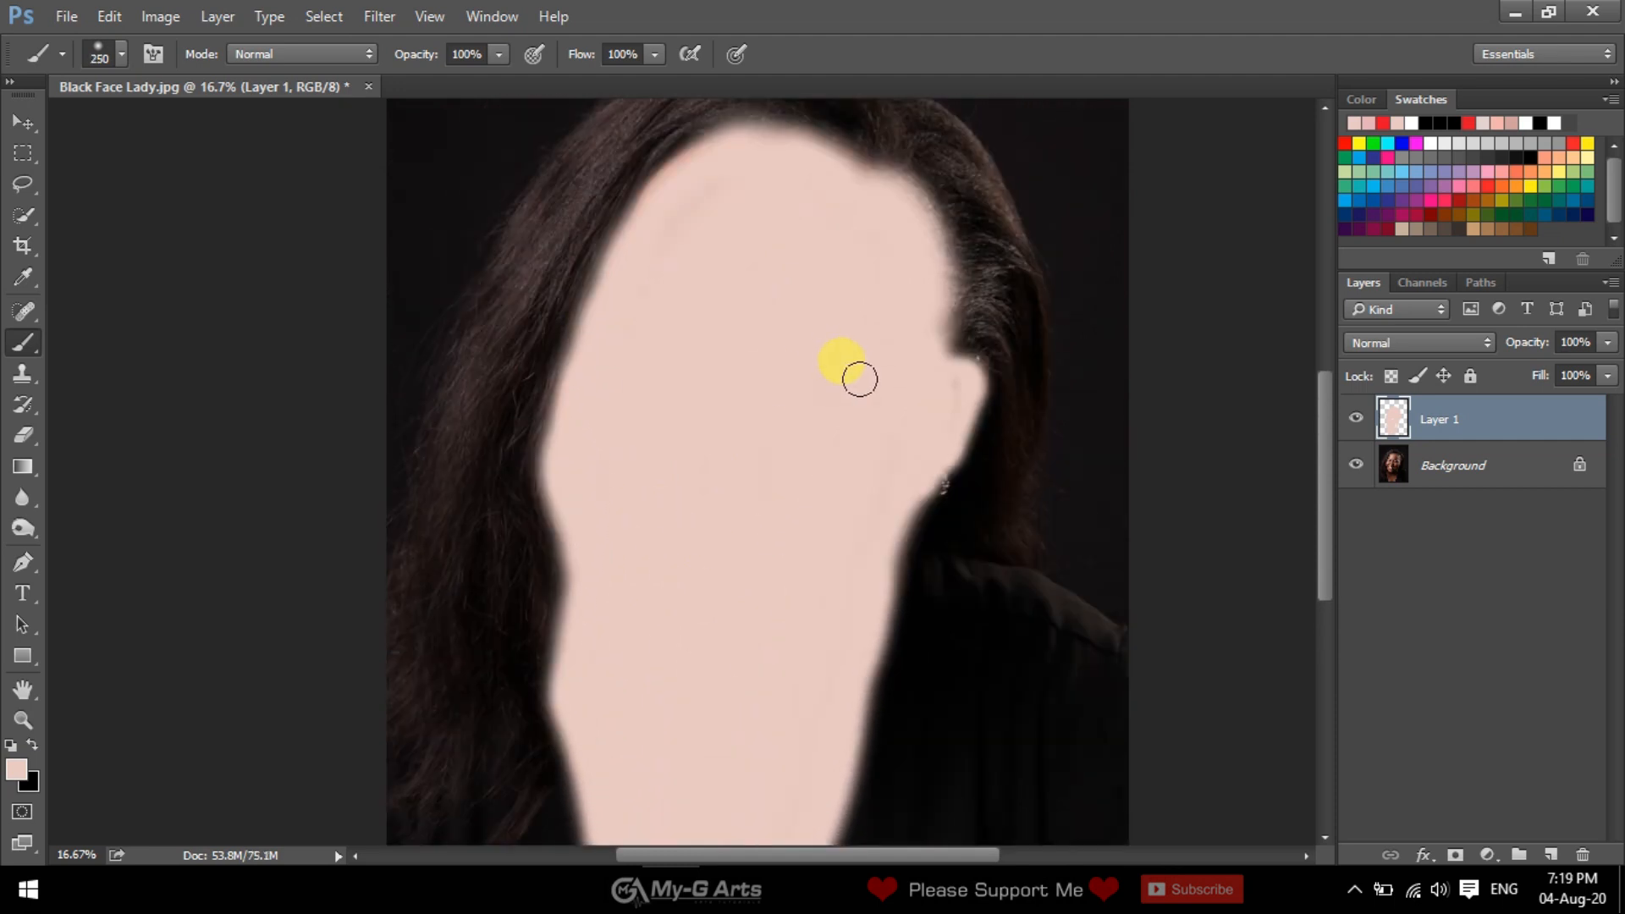
{"action": "left_click_drag", "start_coordinate": [645, 298], "coordinate": [689, 246]}
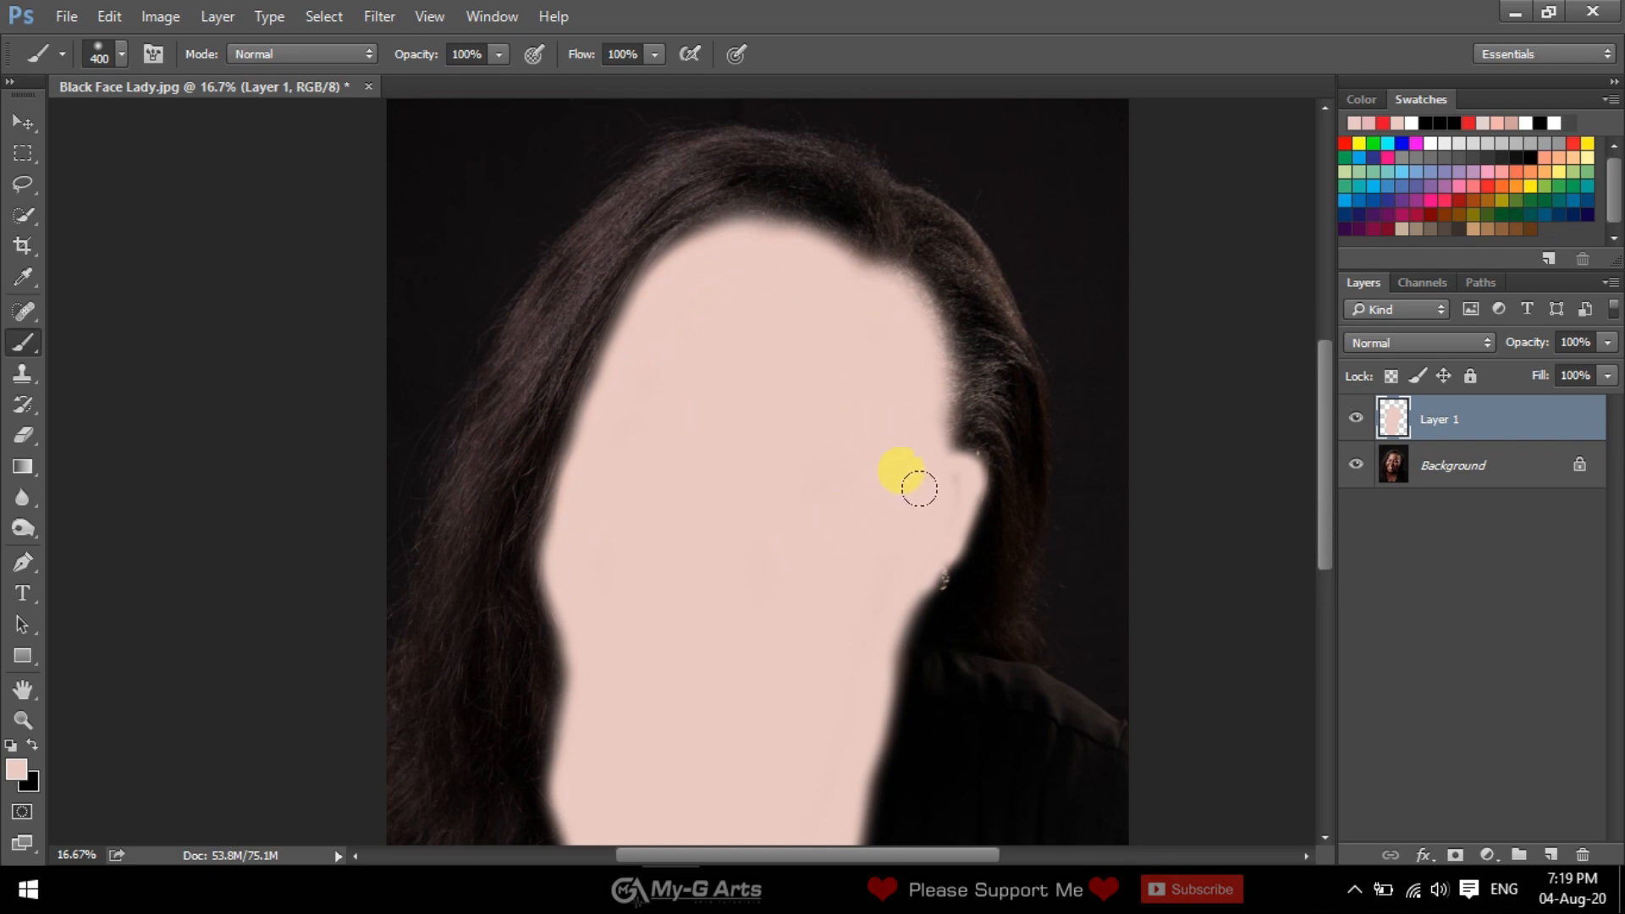
- Change Layer 1's blend mode to Soft Light and compare the photo with and without the layer
{"action": "key", "text": "ctrl+minus"}
{"action": "key", "text": "ctrl+minus"}
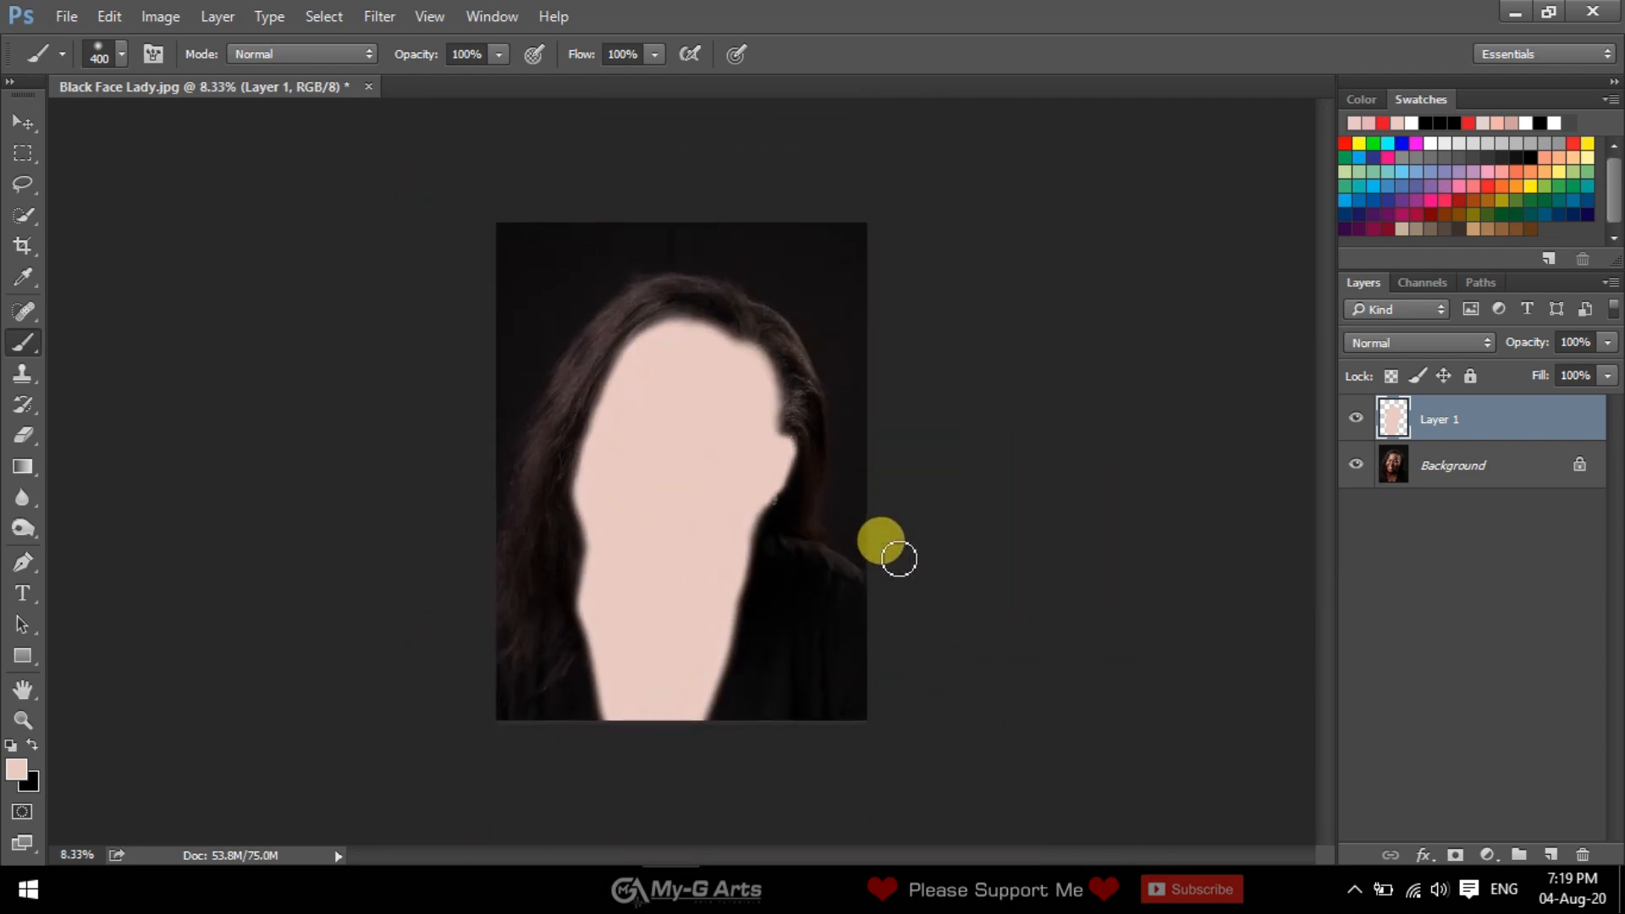
{"action": "key", "text": "ctrl+plus"}
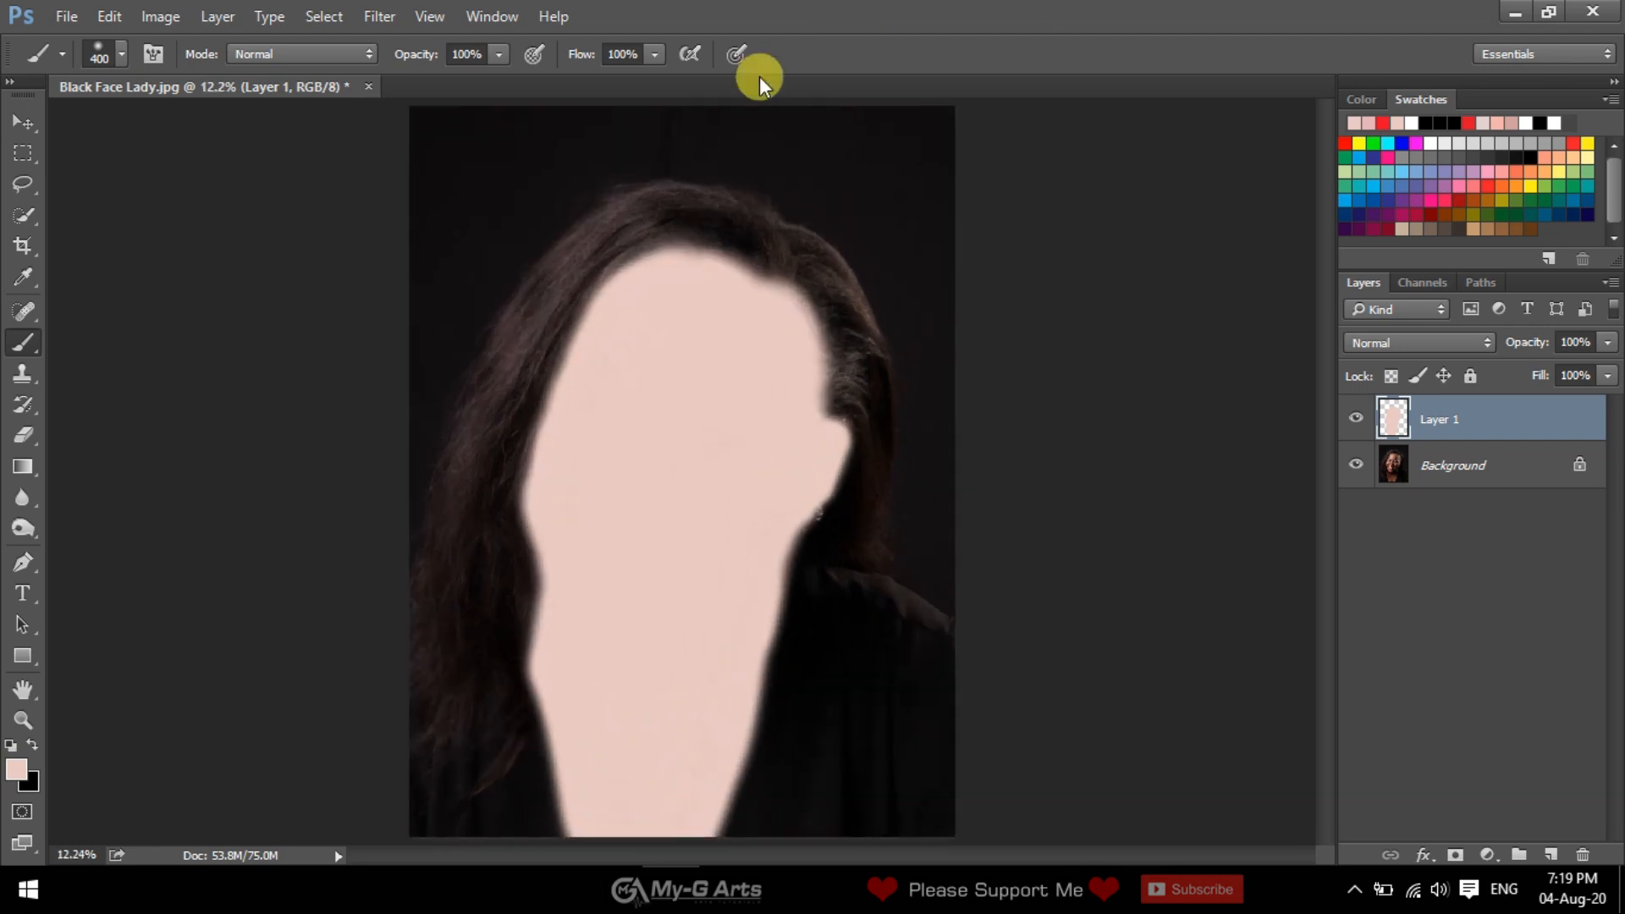
{"action": "left_click", "coordinate": [1396, 343]}
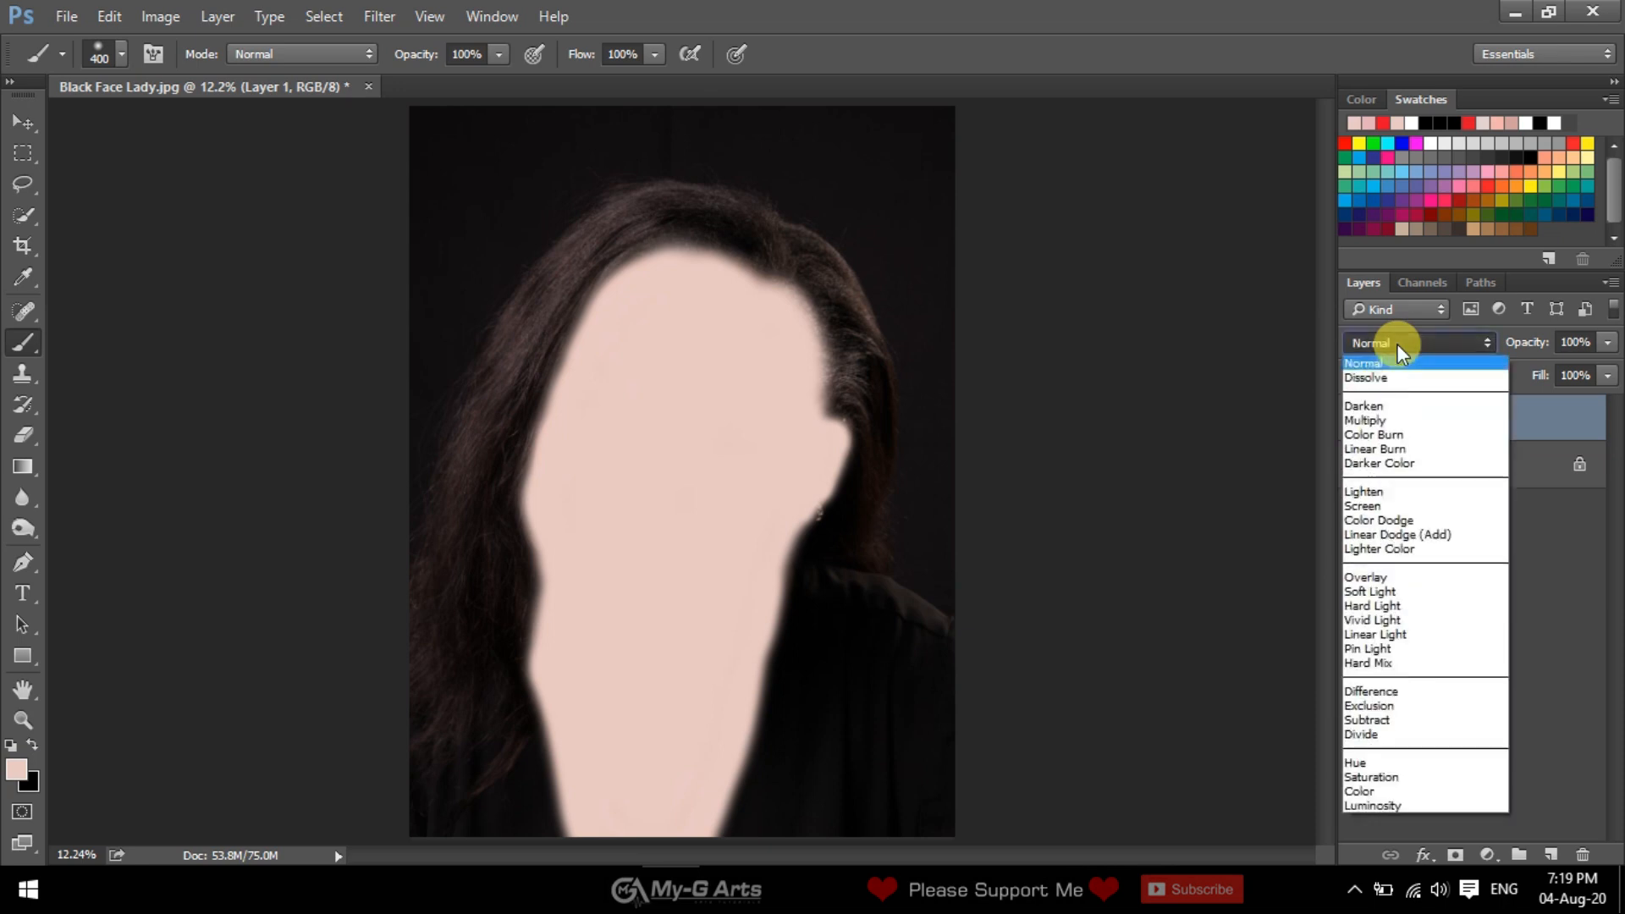
{"action": "left_click", "coordinate": [1377, 591]}
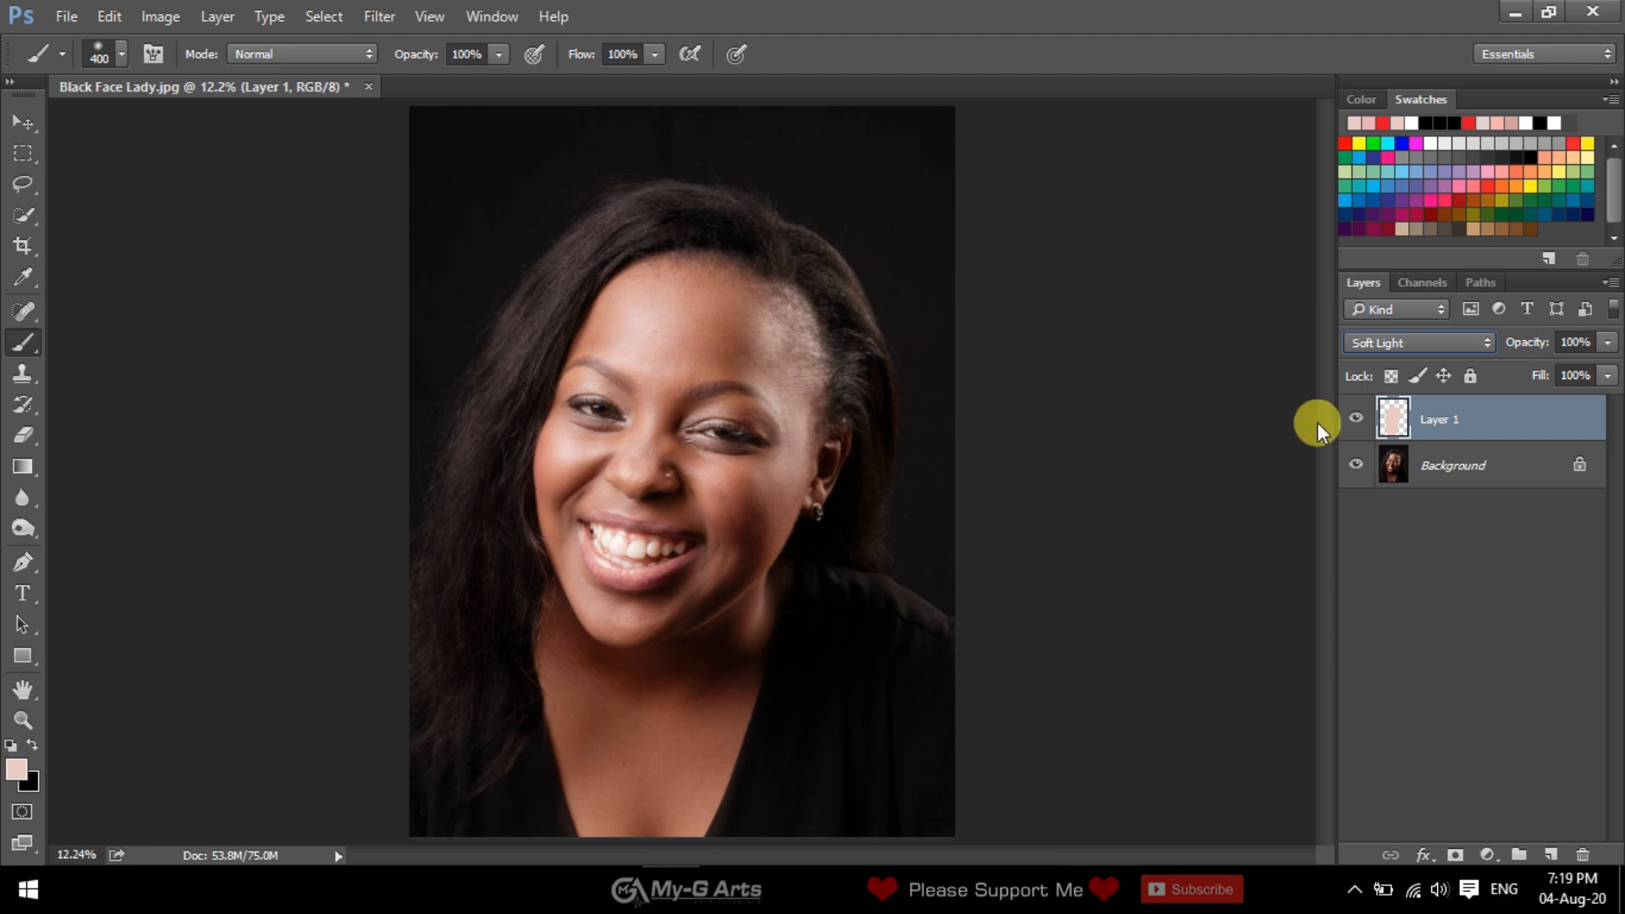
{"action": "left_click", "coordinate": [1357, 420]}
{"action": "left_click", "coordinate": [1357, 419]}
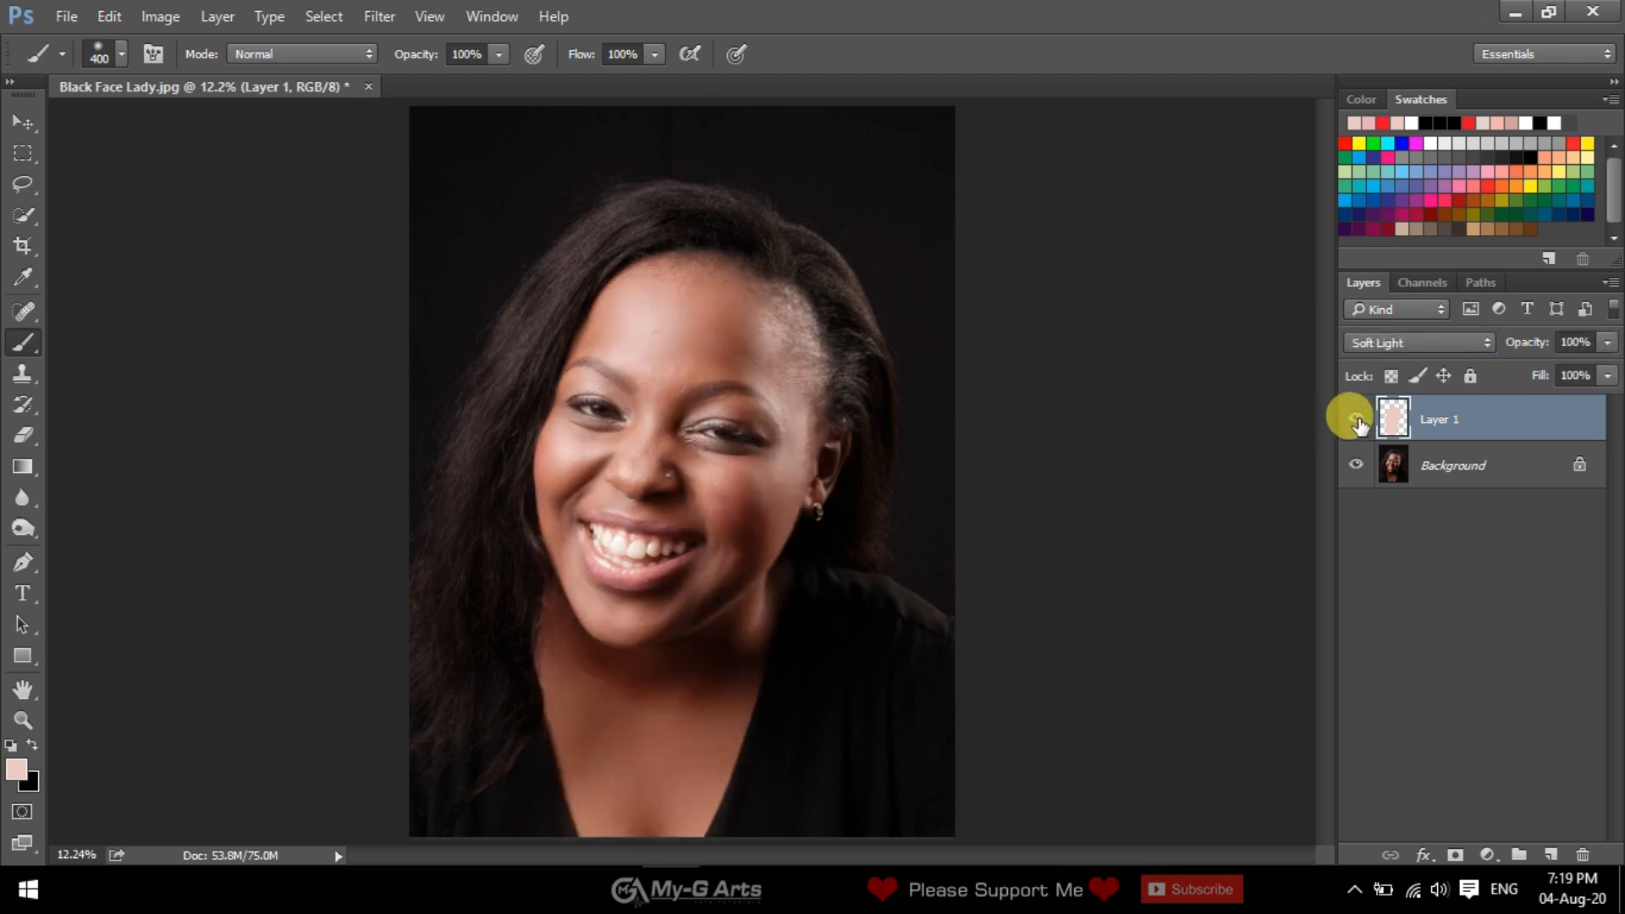
- Add a layer mask to Layer 1 and ready the Brush tool with black (000000) as the foreground color
{"action": "key", "text": "v"}
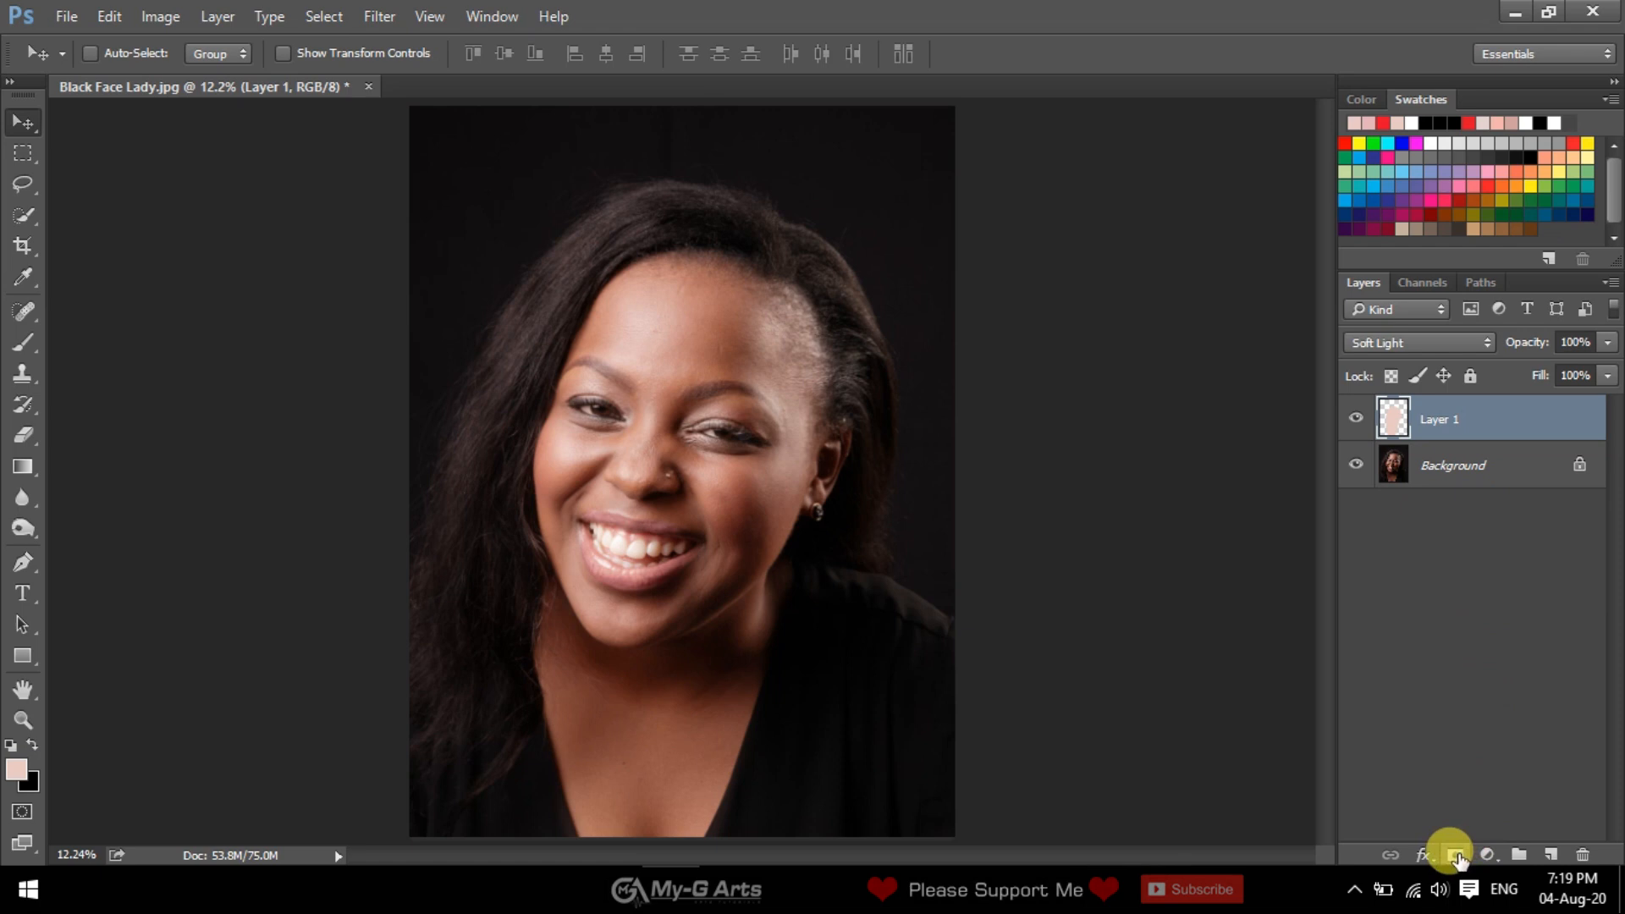
{"action": "left_click", "coordinate": [1455, 855]}
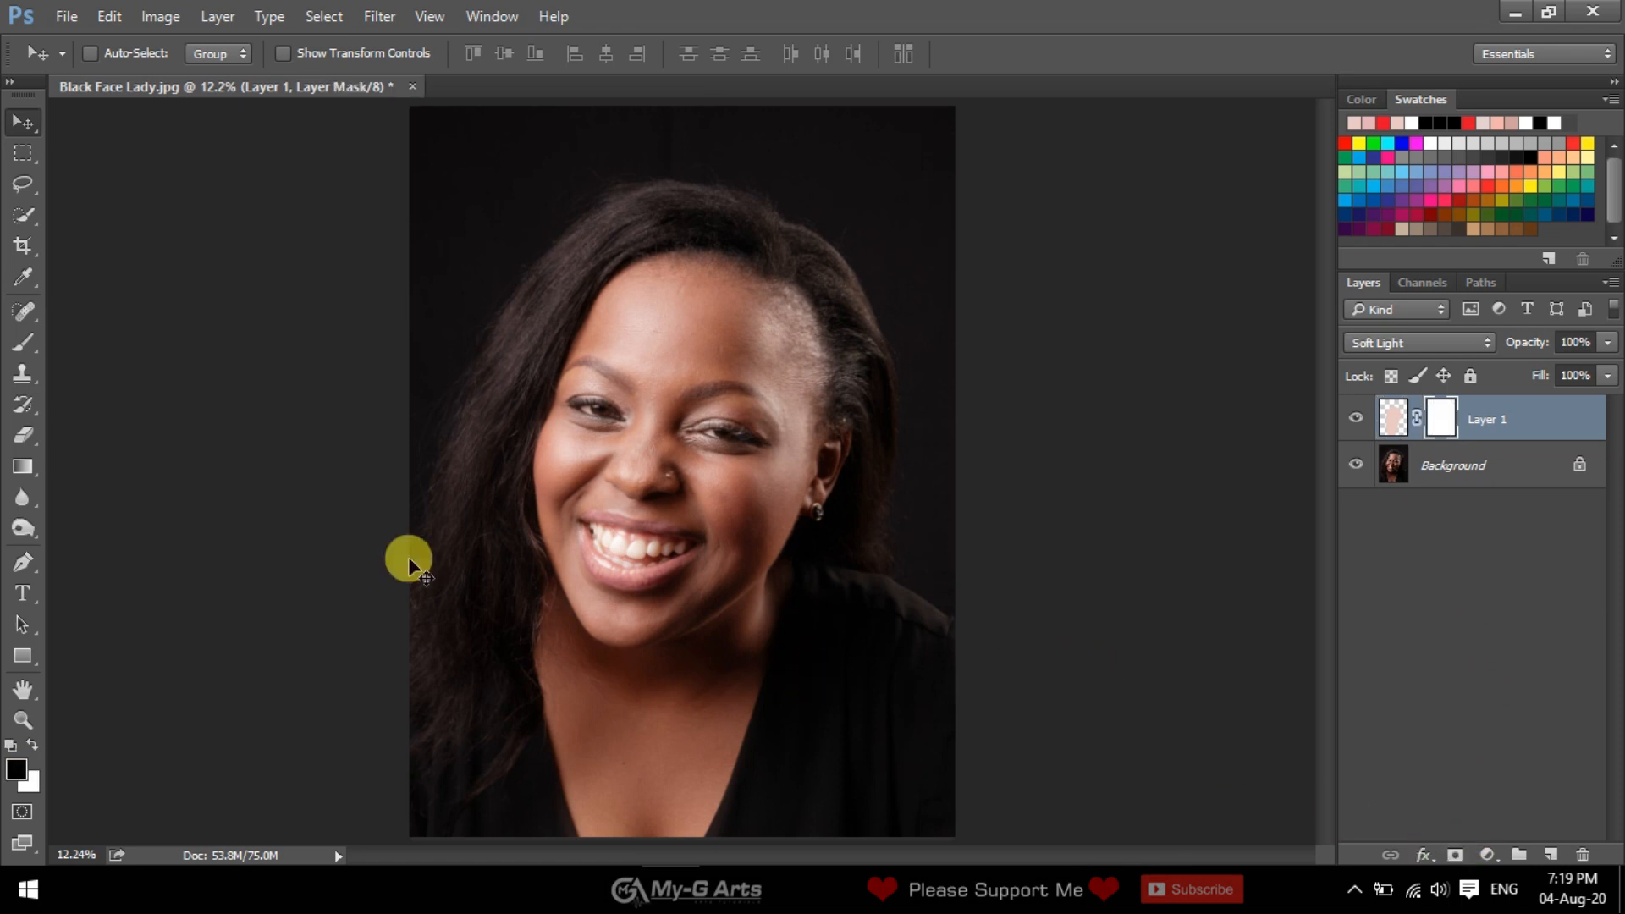
{"action": "key", "text": "b"}
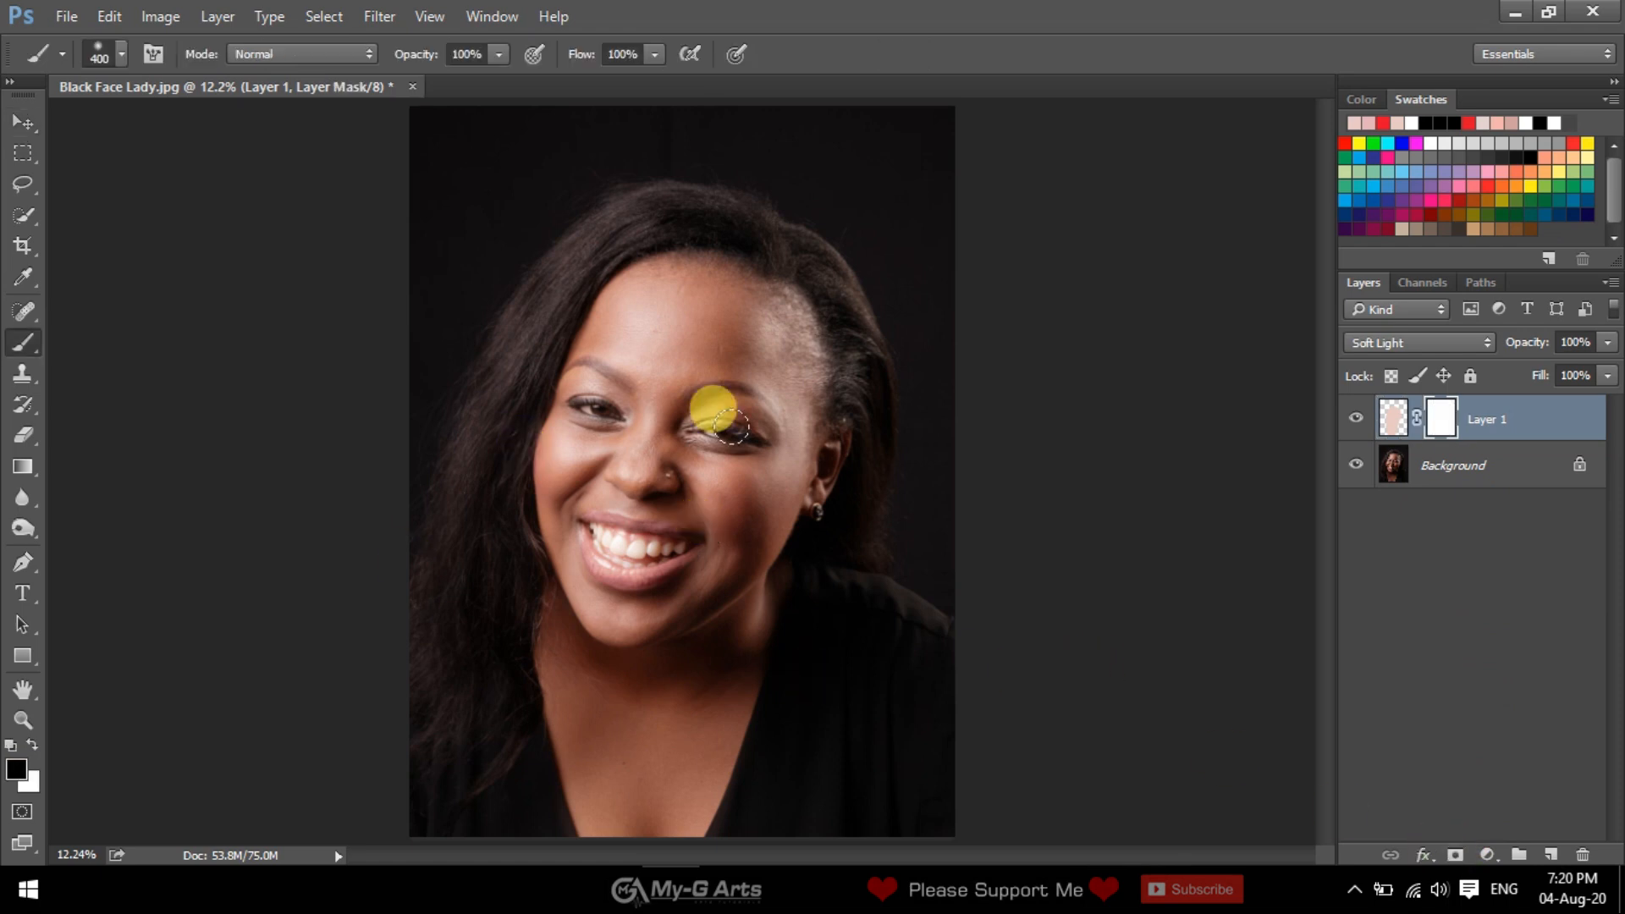
{"action": "left_click", "coordinate": [17, 770]}
{"action": "left_click", "coordinate": [1253, 237]}
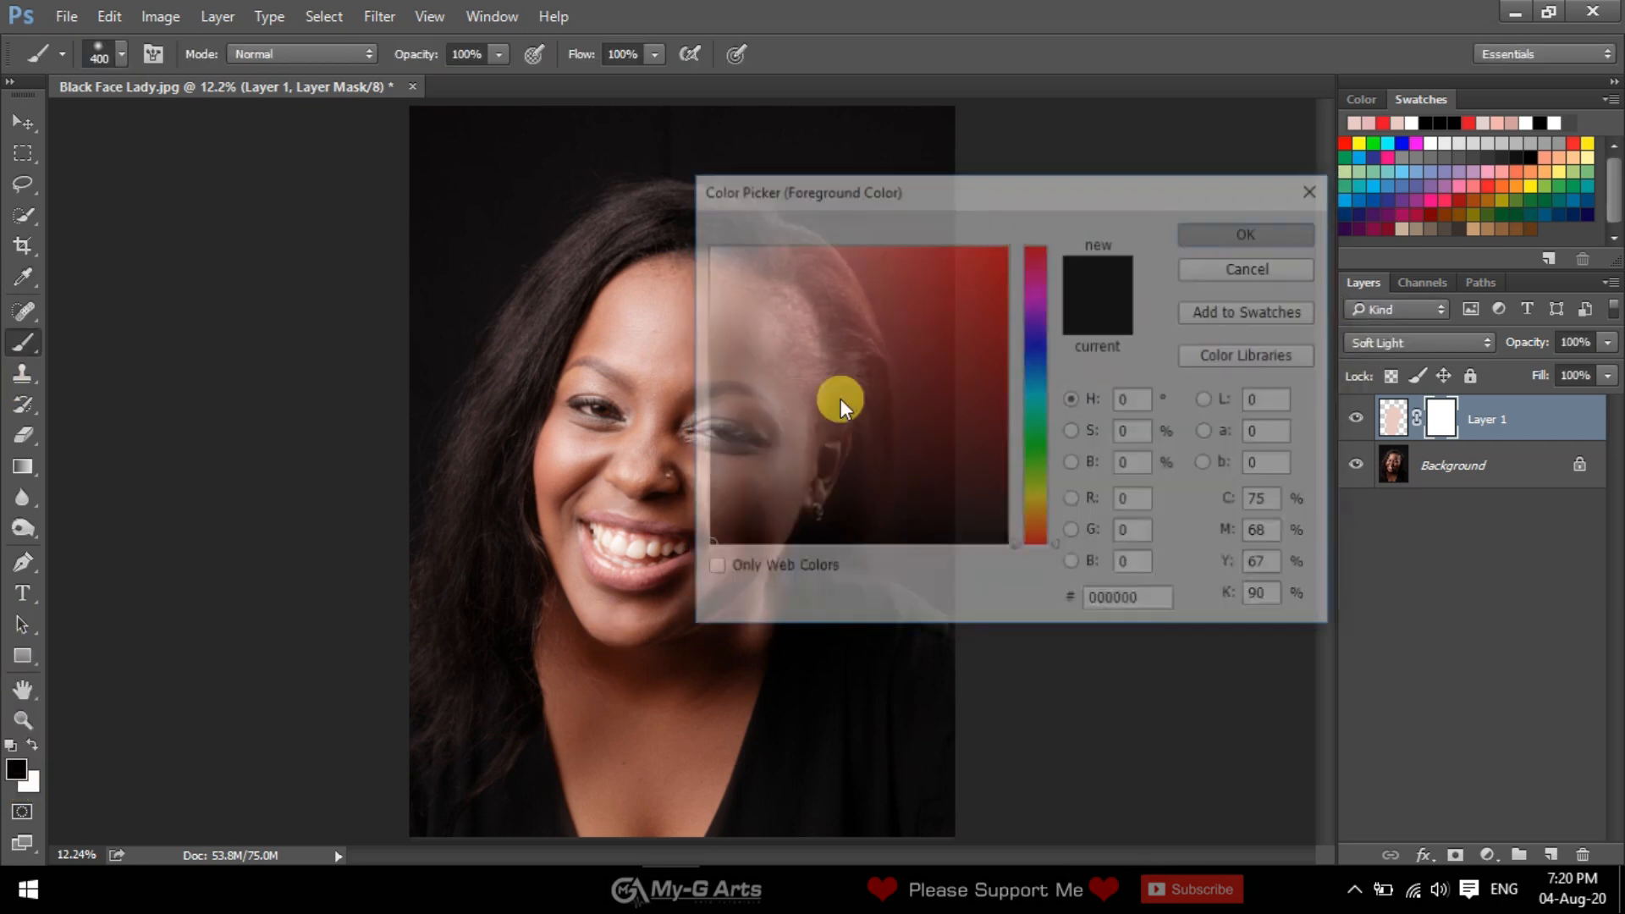
{"action": "left_click", "coordinate": [123, 54]}
{"action": "key", "text": "Return"}
- Mask the pink tint off the eyebrow above the half-closed eye with black, using a small soft brush down to 45 px
{"action": "scroll", "coordinate": [835, 460], "scroll_direction": "up", "scroll_amount": 3}
{"action": "scroll", "coordinate": [759, 412], "scroll_direction": "up", "scroll_amount": 2}
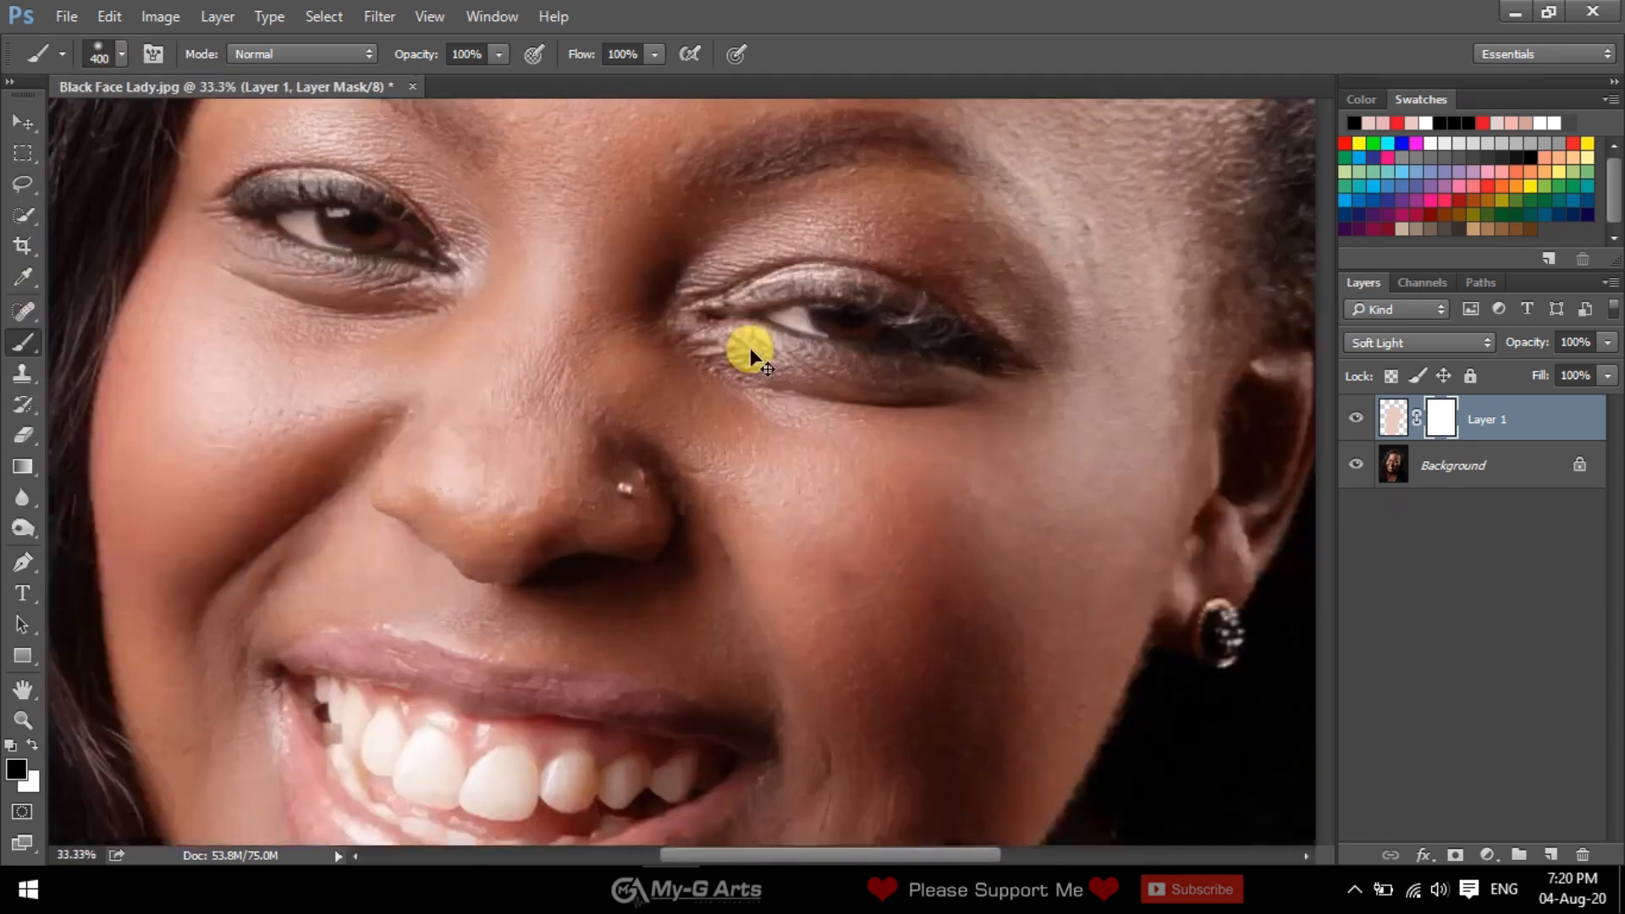
{"action": "key", "text": "bracketleft"}
{"action": "key", "text": "bracketleft"}
{"action": "key", "text": "bracketleft"}
{"action": "key", "text": "bracketleft"}
{"action": "scroll", "coordinate": [604, 360], "scroll_direction": "up", "scroll_amount": 1}
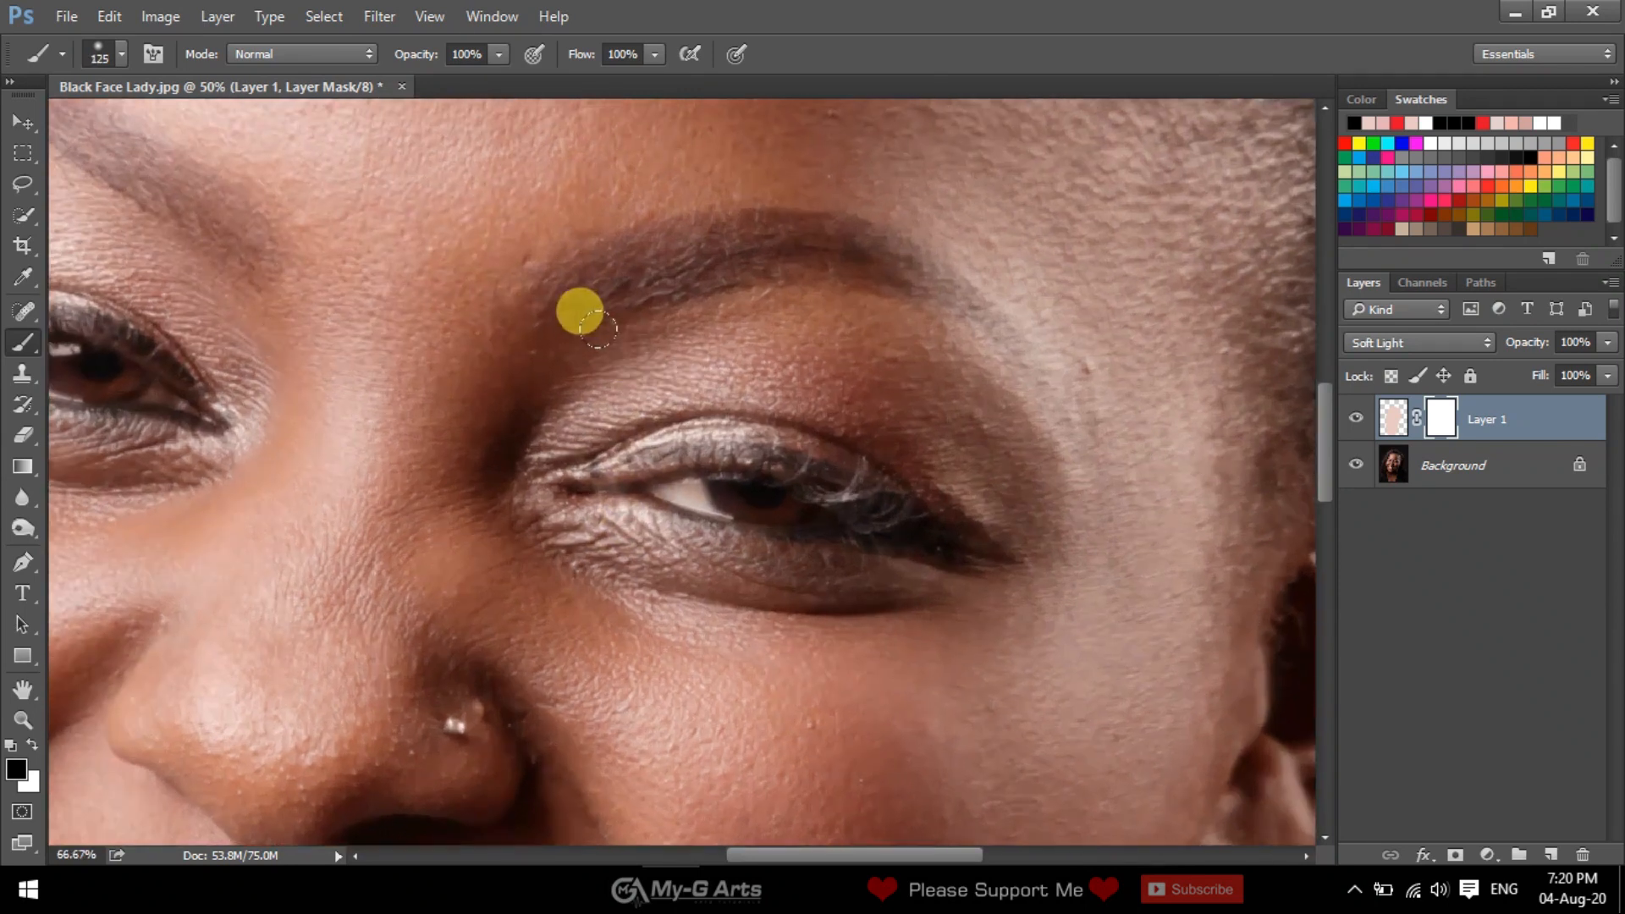
{"action": "mouse_move", "coordinate": [528, 350]}
{"action": "left_mouse_down"}
{"action": "mouse_move", "coordinate": [616, 305]}
{"action": "mouse_move", "coordinate": [736, 281]}
{"action": "mouse_move", "coordinate": [730, 309]}
{"action": "mouse_move", "coordinate": [833, 310]}
{"action": "mouse_move", "coordinate": [937, 356]}
{"action": "mouse_move", "coordinate": [1057, 480]}
{"action": "left_mouse_up"}
{"action": "key", "text": "bracketleft"}
{"action": "key", "text": "bracketleft"}
{"action": "key", "text": "bracketleft"}
{"action": "key", "text": "bracketleft"}
{"action": "key", "text": "bracketleft"}
{"action": "left_click_drag", "start_coordinate": [874, 439], "coordinate": [957, 465]}
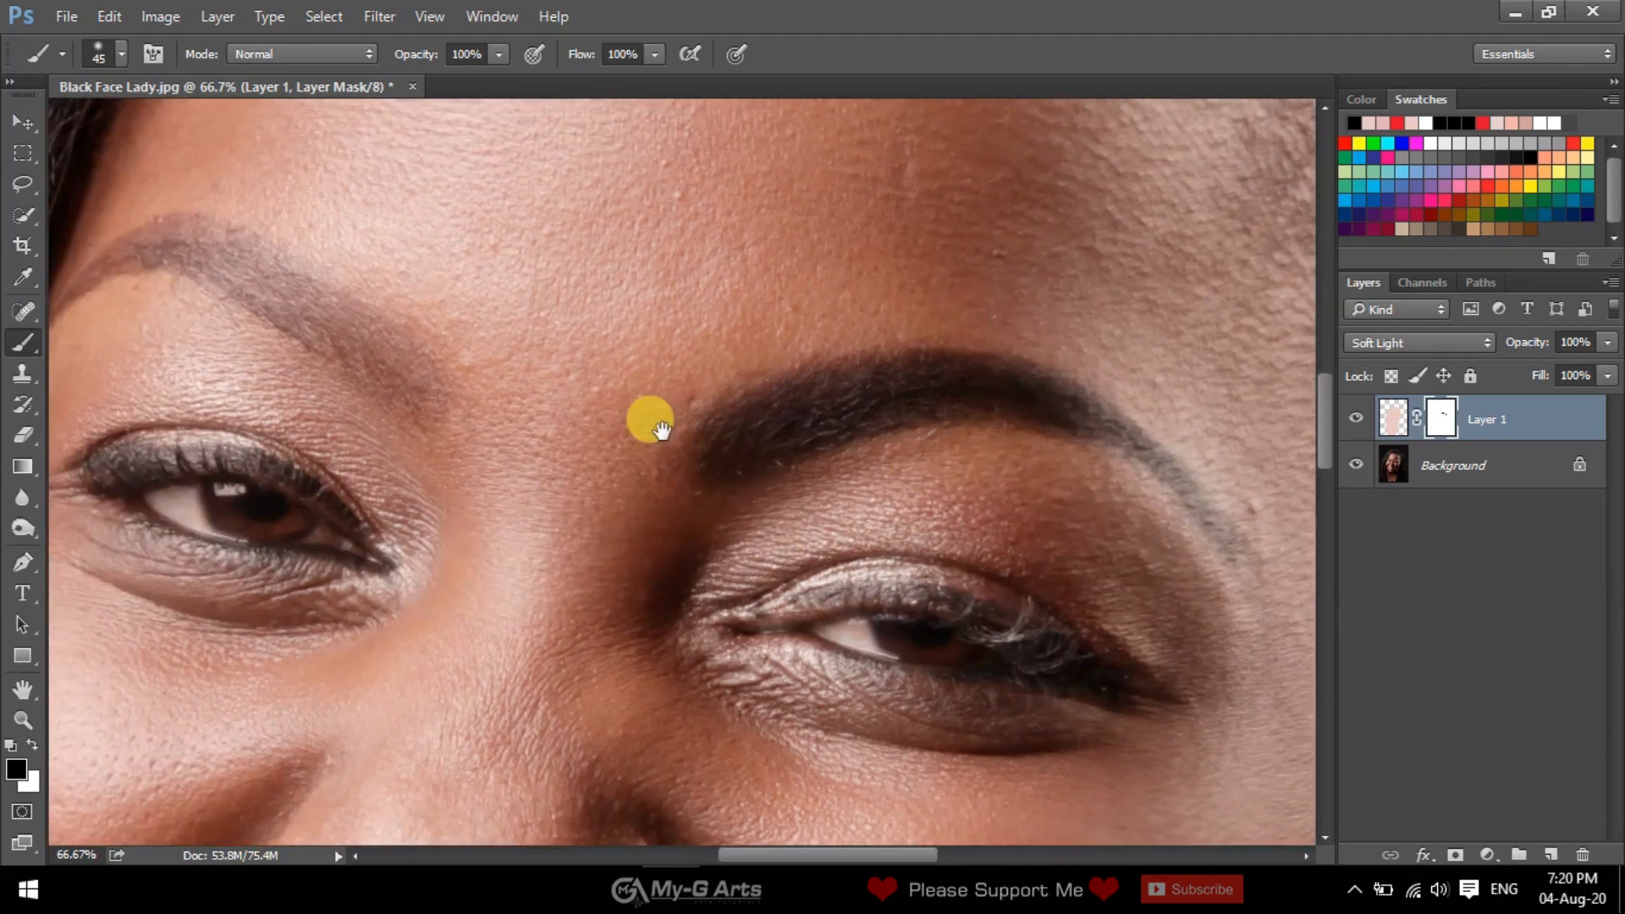
- Mask the pink tint off the other eyebrow, beside the long hair, narrowing the brush to 45 px for its thin end
{"action": "left_click_drag", "start_coordinate": [678, 429], "coordinate": [810, 441]}
{"action": "key", "text": "bracketright"}
{"action": "key", "text": "bracketright"}
{"action": "key", "text": "bracketright"}
{"action": "mouse_move", "coordinate": [715, 410]}
{"action": "left_mouse_down"}
{"action": "mouse_move", "coordinate": [502, 242]}
{"action": "mouse_move", "coordinate": [507, 256]}
{"action": "mouse_move", "coordinate": [459, 248]}
{"action": "mouse_move", "coordinate": [466, 259]}
{"action": "mouse_move", "coordinate": [374, 334]}
{"action": "mouse_move", "coordinate": [447, 282]}
{"action": "left_mouse_up"}
{"action": "key", "text": "bracketleft"}
{"action": "key", "text": "bracketleft"}
{"action": "key", "text": "bracketleft"}
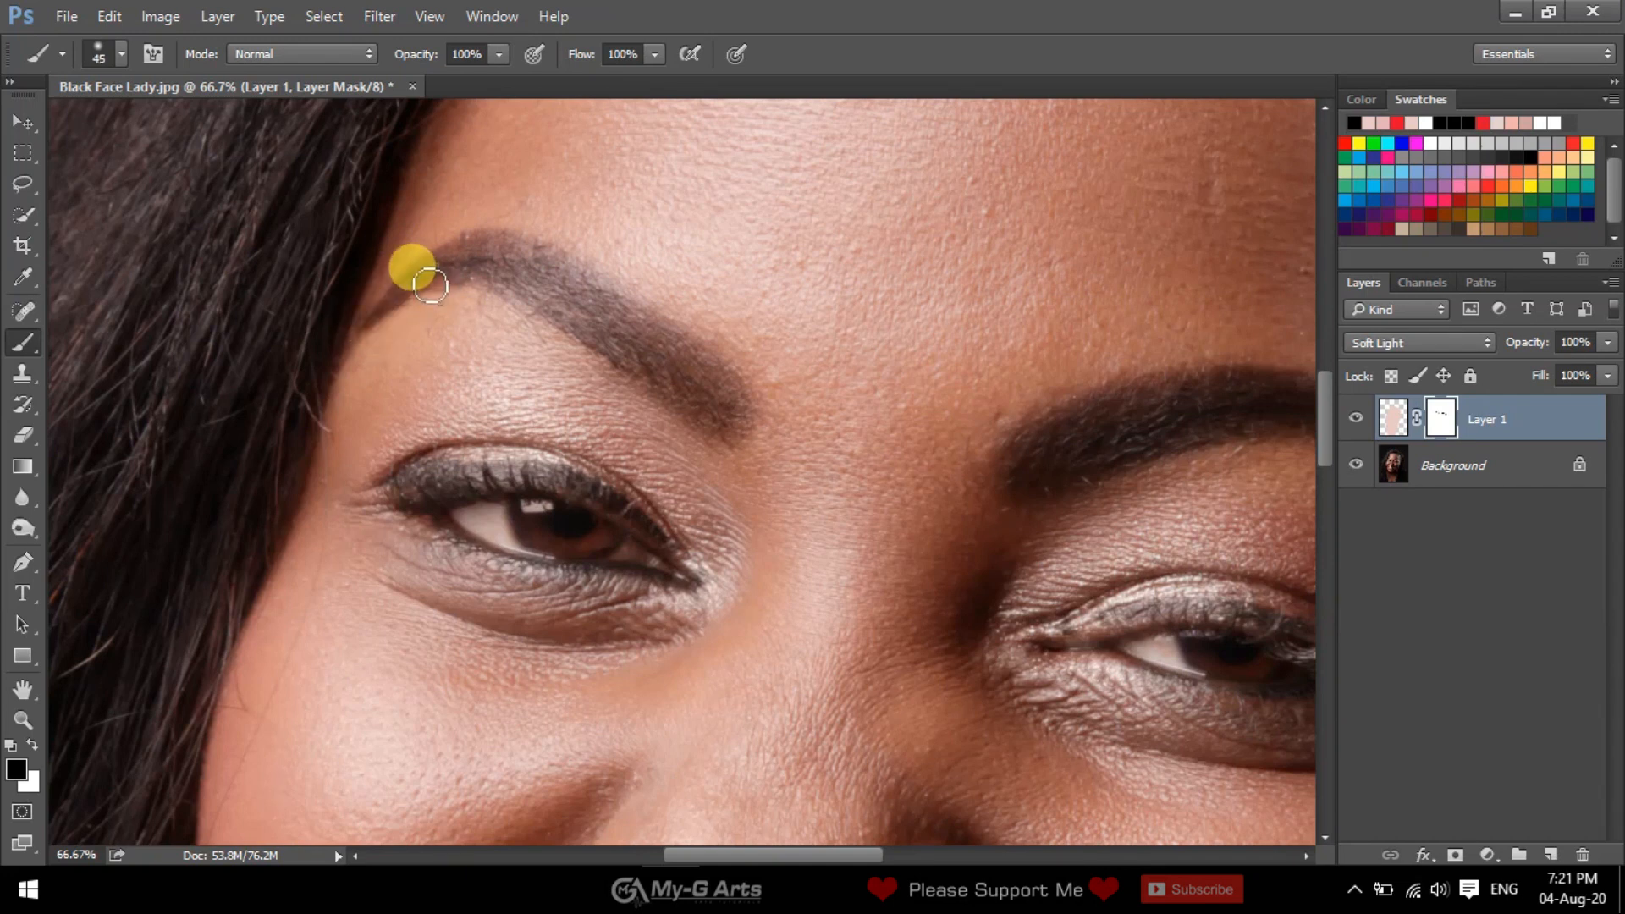
- Paint black on the mask along the lashes and lids of both eyes to remove the pink tint there
{"action": "key", "text": "ctrl+minus"}
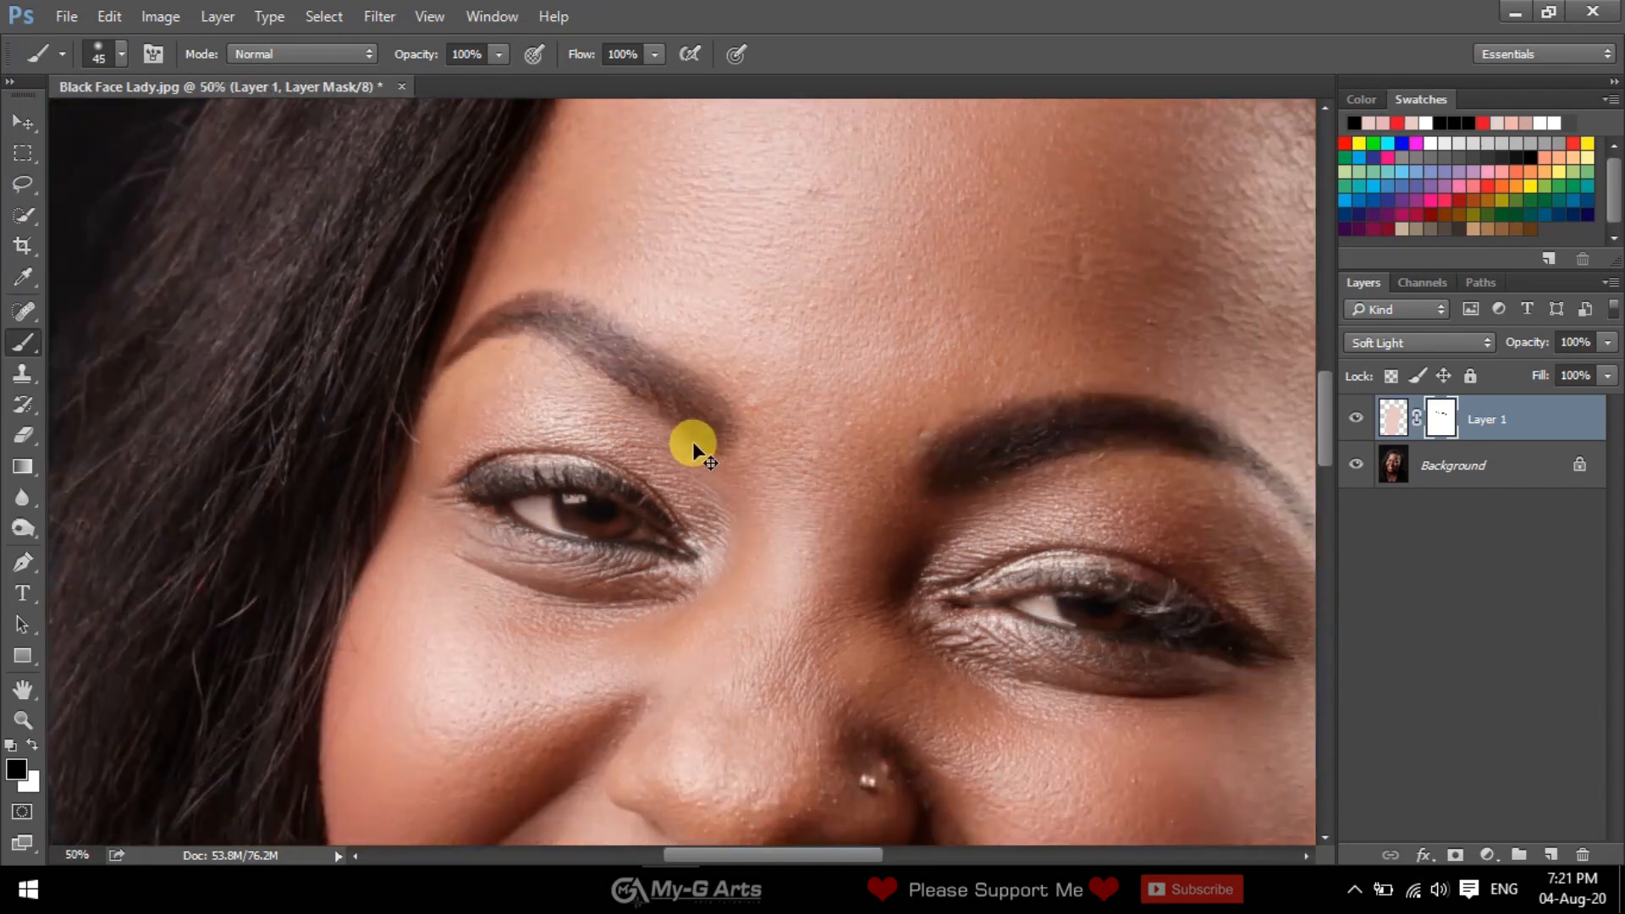
{"action": "key", "text": "ctrl+plus"}
{"action": "key", "text": "ctrl+plus"}
{"action": "scroll", "coordinate": [609, 482], "scroll_direction": "down", "scroll_amount": 1}
{"action": "mouse_move", "coordinate": [641, 506]}
{"action": "left_mouse_down"}
{"action": "mouse_move", "coordinate": [564, 454]}
{"action": "mouse_move", "coordinate": [466, 433]}
{"action": "mouse_move", "coordinate": [332, 412]}
{"action": "mouse_move", "coordinate": [382, 433]}
{"action": "mouse_move", "coordinate": [306, 437]}
{"action": "mouse_move", "coordinate": [543, 493]}
{"action": "mouse_move", "coordinate": [575, 554]}
{"action": "mouse_move", "coordinate": [682, 600]}
{"action": "mouse_move", "coordinate": [632, 565]}
{"action": "mouse_move", "coordinate": [378, 527]}
{"action": "mouse_move", "coordinate": [290, 454]}
{"action": "left_mouse_up"}
{"action": "mouse_move", "coordinate": [642, 490]}
{"action": "left_mouse_down"}
{"action": "mouse_move", "coordinate": [591, 407]}
{"action": "mouse_move", "coordinate": [534, 373]}
{"action": "left_mouse_up"}
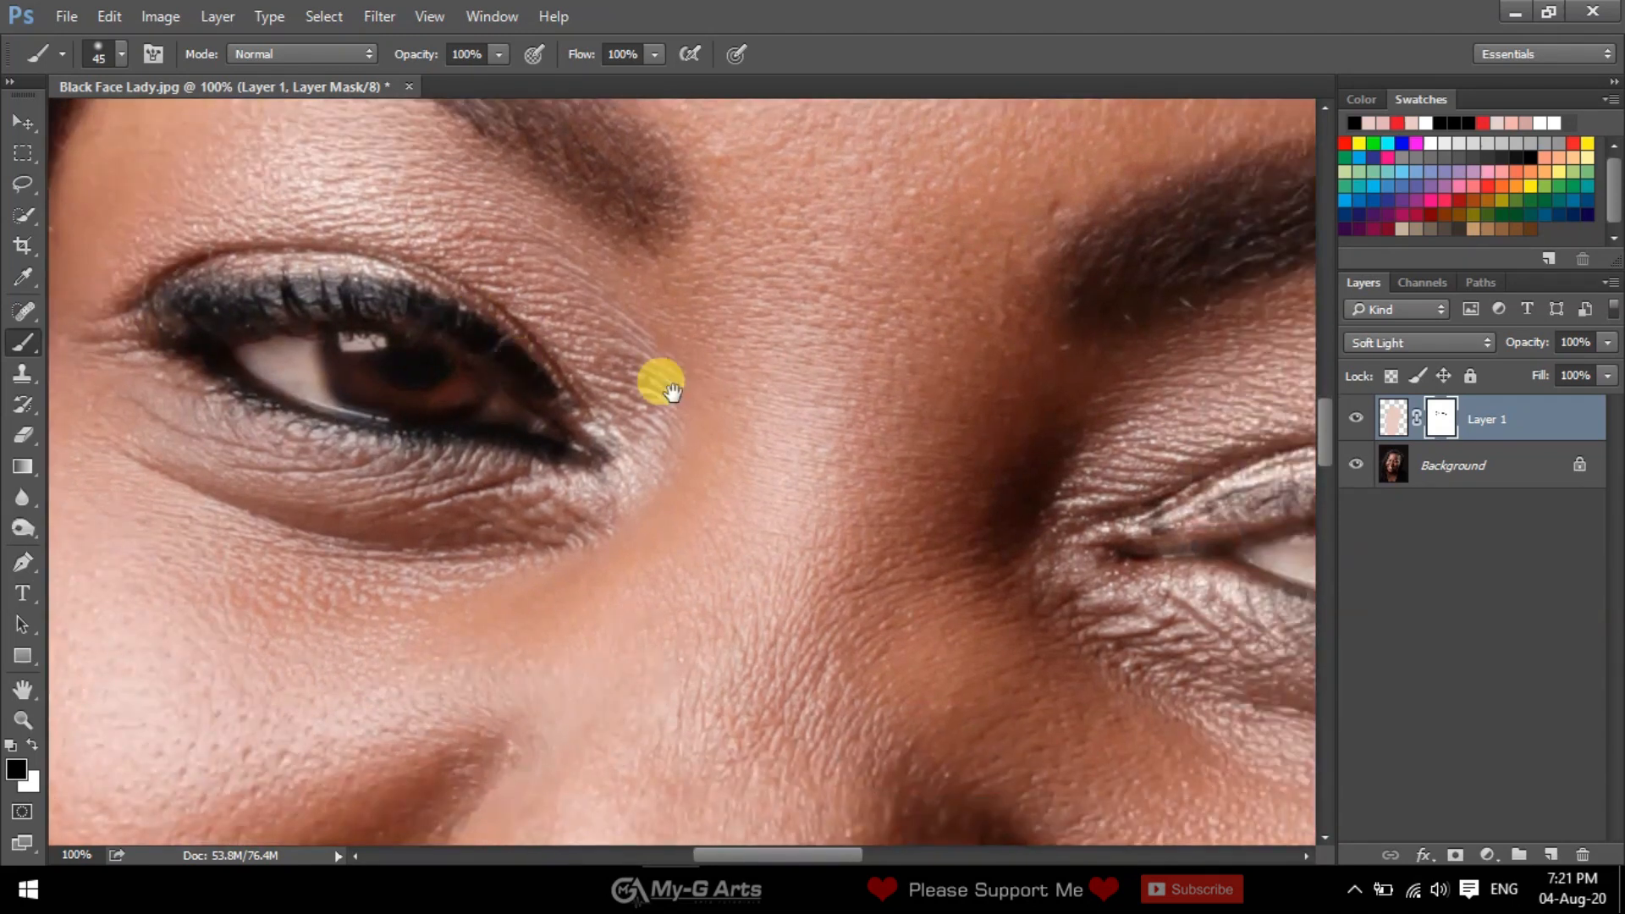
{"action": "left_click_drag", "start_coordinate": [878, 438], "coordinate": [364, 384]}
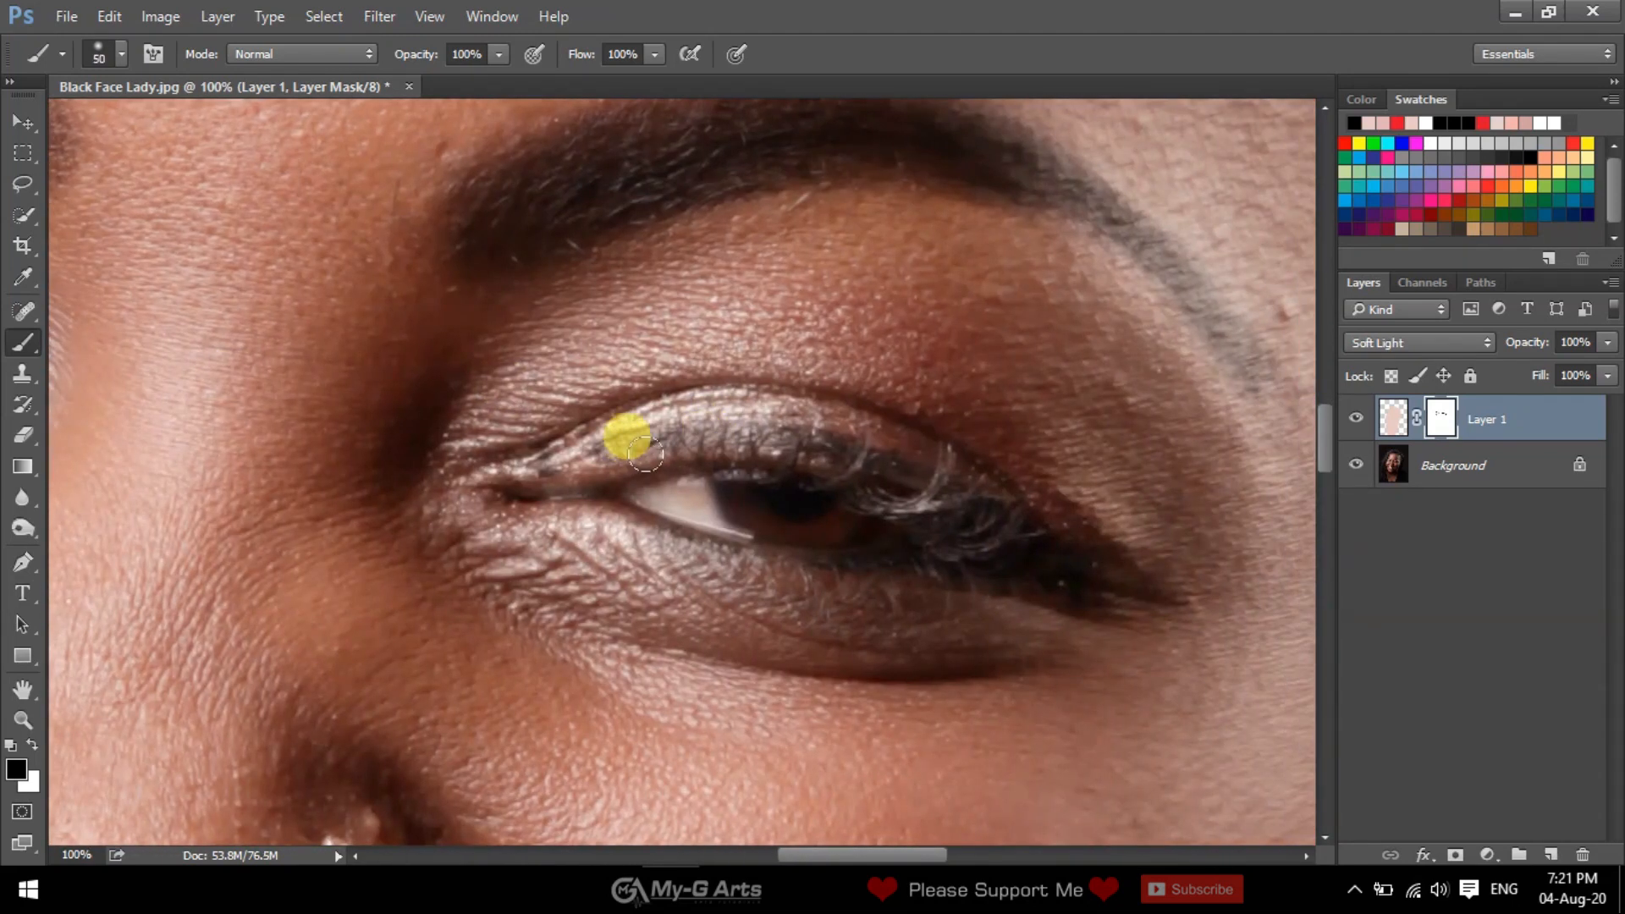
{"action": "mouse_move", "coordinate": [633, 446]}
{"action": "left_mouse_down"}
{"action": "mouse_move", "coordinate": [758, 438]}
{"action": "mouse_move", "coordinate": [737, 440]}
{"action": "mouse_move", "coordinate": [987, 498]}
{"action": "mouse_move", "coordinate": [876, 506]}
{"action": "mouse_move", "coordinate": [966, 526]}
{"action": "mouse_move", "coordinate": [809, 557]}
{"action": "mouse_move", "coordinate": [978, 545]}
{"action": "mouse_move", "coordinate": [926, 520]}
{"action": "mouse_move", "coordinate": [865, 557]}
{"action": "mouse_move", "coordinate": [718, 549]}
{"action": "mouse_move", "coordinate": [531, 497]}
{"action": "mouse_move", "coordinate": [522, 456]}
{"action": "left_mouse_up"}
{"action": "key", "text": "bracketleft"}
- Lower the brush opacity to 29% and lightly mask the tint over both eyeballs with a 60 px brush
{"action": "left_click_drag", "start_coordinate": [385, 55], "coordinate": [312, 55]}
{"action": "key", "text": "bracketright"}
{"action": "key", "text": "bracketright"}
{"action": "mouse_move", "coordinate": [728, 491]}
{"action": "left_mouse_down"}
{"action": "mouse_move", "coordinate": [784, 487]}
{"action": "mouse_move", "coordinate": [853, 523]}
{"action": "left_mouse_up"}
{"action": "mouse_move", "coordinate": [155, 434]}
{"action": "left_mouse_down"}
{"action": "mouse_move", "coordinate": [668, 496]}
{"action": "mouse_move", "coordinate": [787, 531]}
{"action": "left_mouse_up"}
{"action": "mouse_move", "coordinate": [415, 368]}
{"action": "left_mouse_down"}
{"action": "mouse_move", "coordinate": [490, 389]}
{"action": "mouse_move", "coordinate": [472, 377]}
{"action": "mouse_move", "coordinate": [527, 430]}
{"action": "left_mouse_up"}
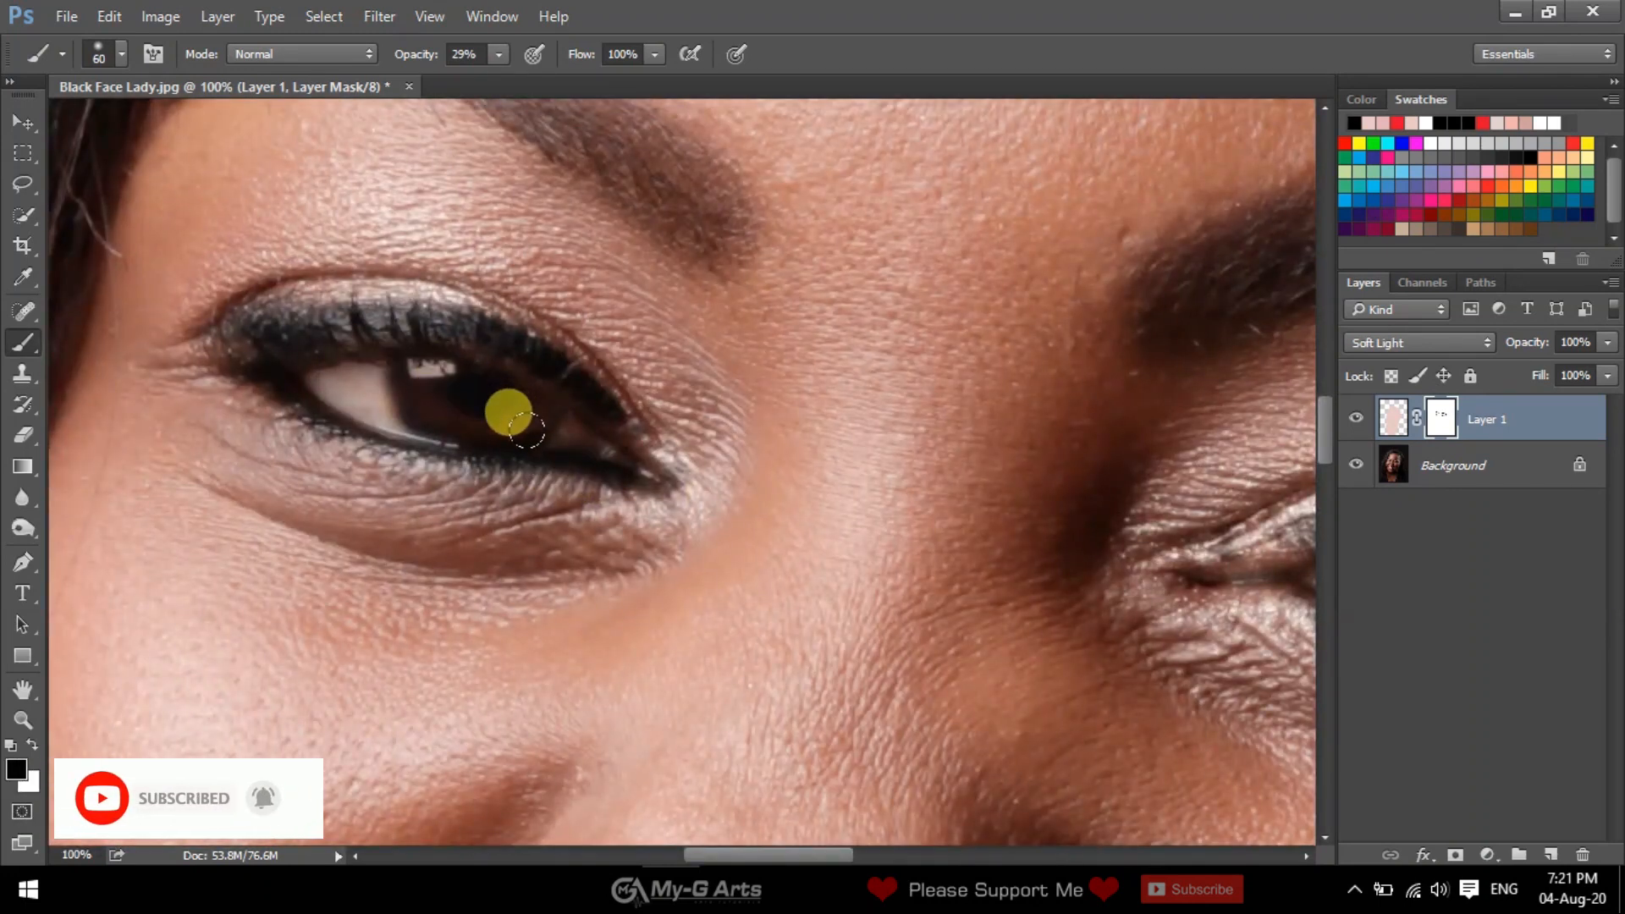
{"action": "scroll", "coordinate": [527, 431], "scroll_direction": "down", "scroll_amount": 4}
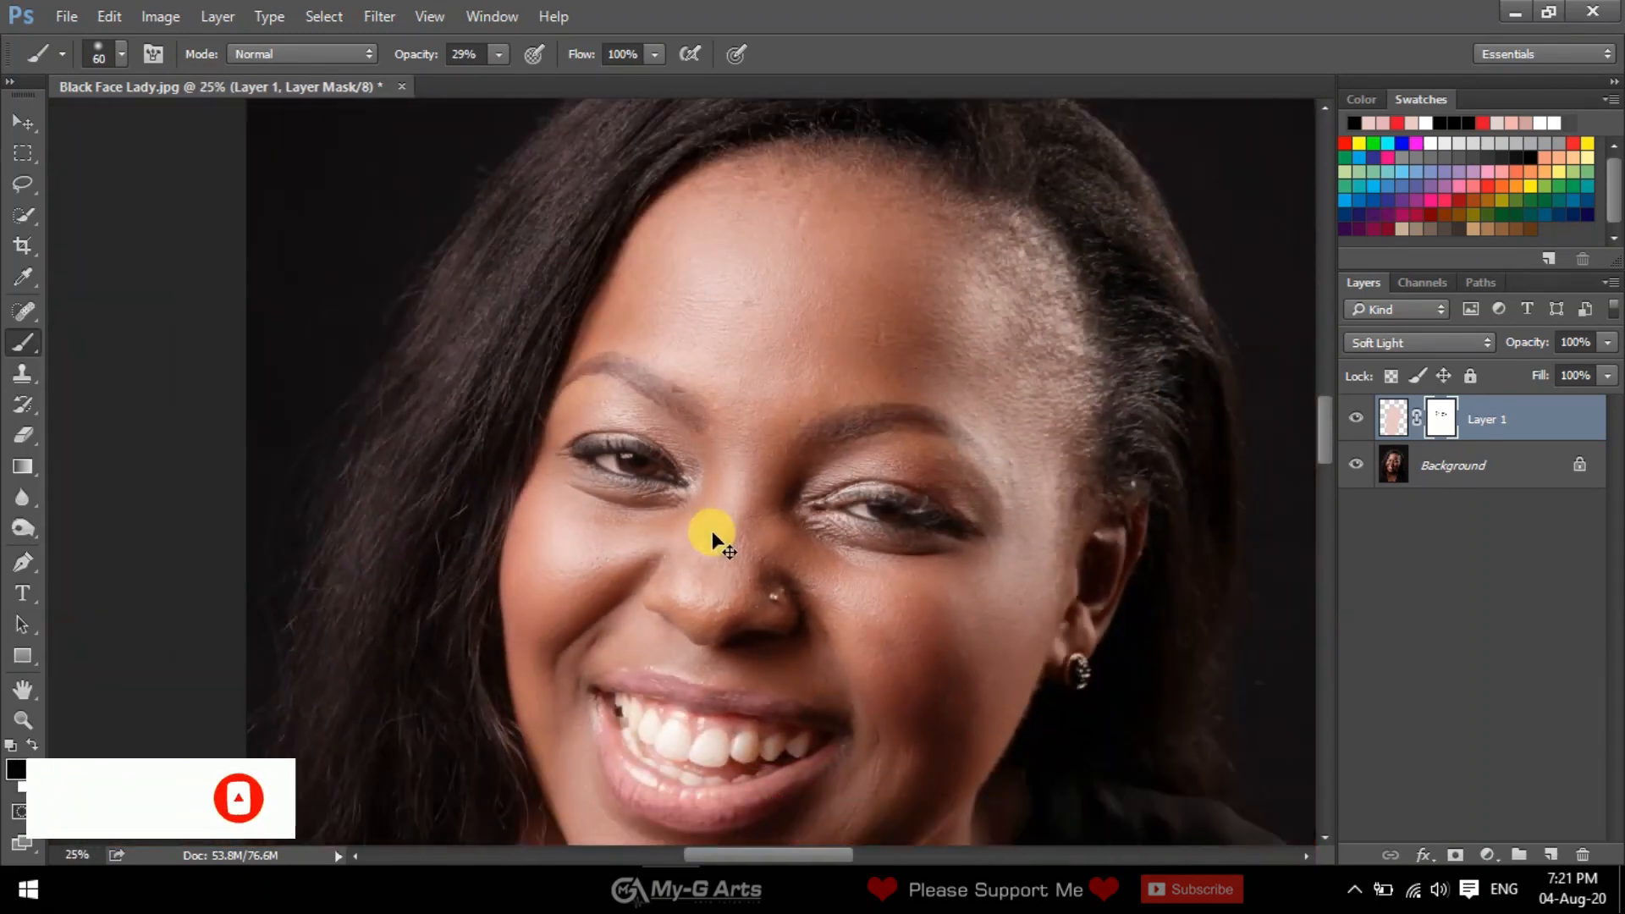
{"action": "scroll", "coordinate": [712, 531], "scroll_direction": "down", "scroll_amount": 2}
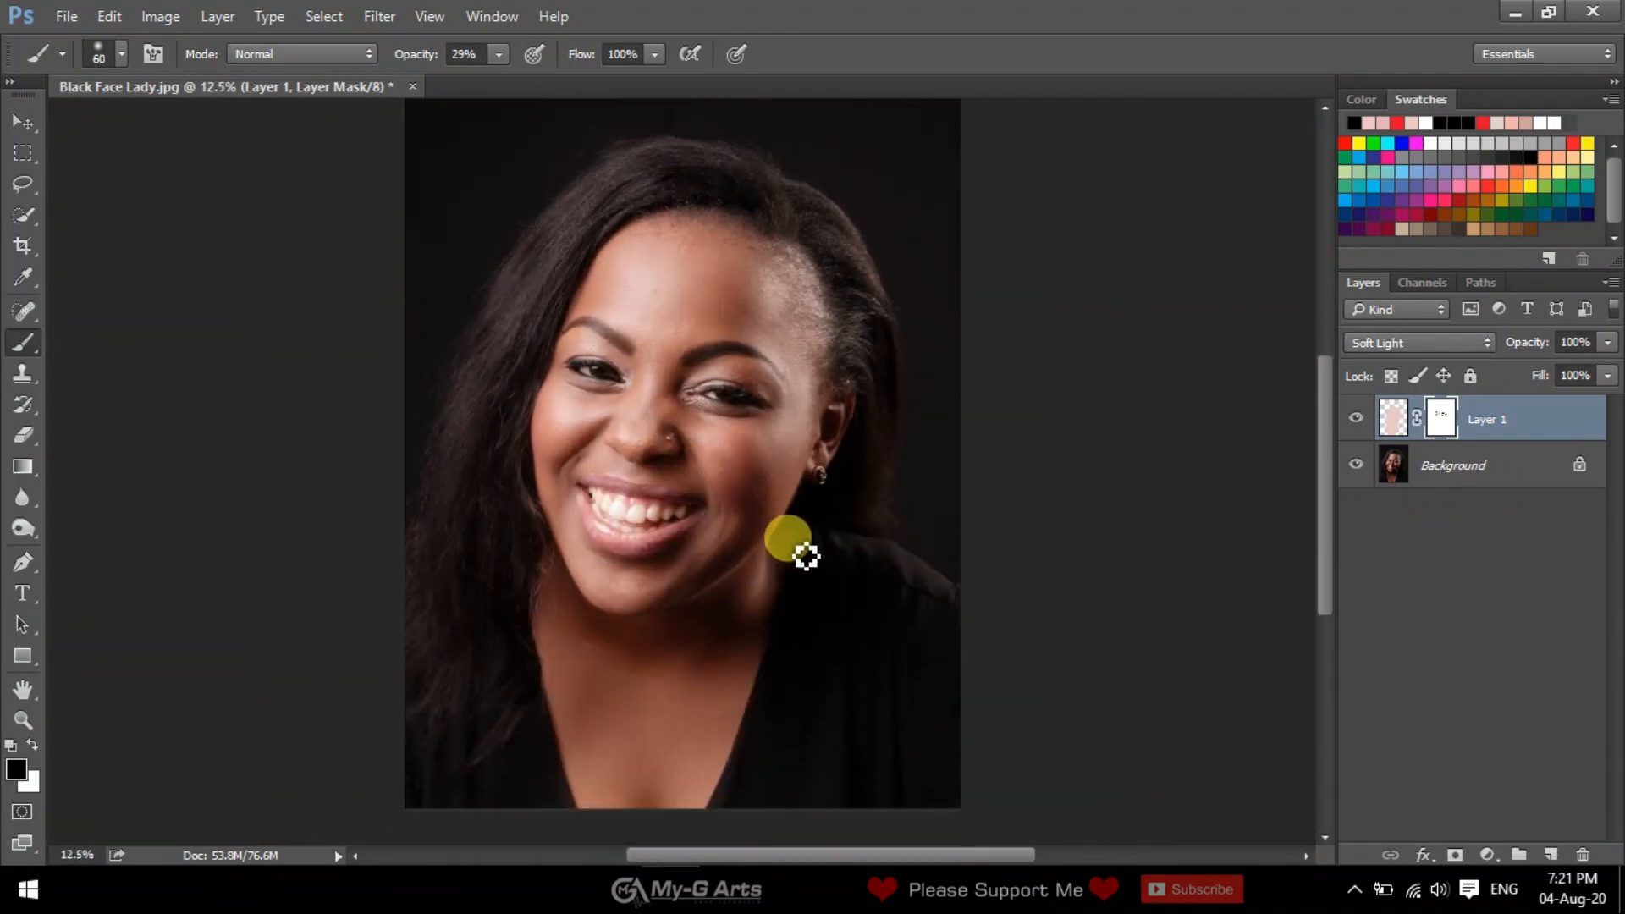
{"action": "scroll", "coordinate": [806, 556], "scroll_direction": "down", "scroll_amount": 1}
- Add a Selective Color adjustment layer and set its Whites to Cyan -57% and Magenta +9%
{"action": "key", "text": "v"}
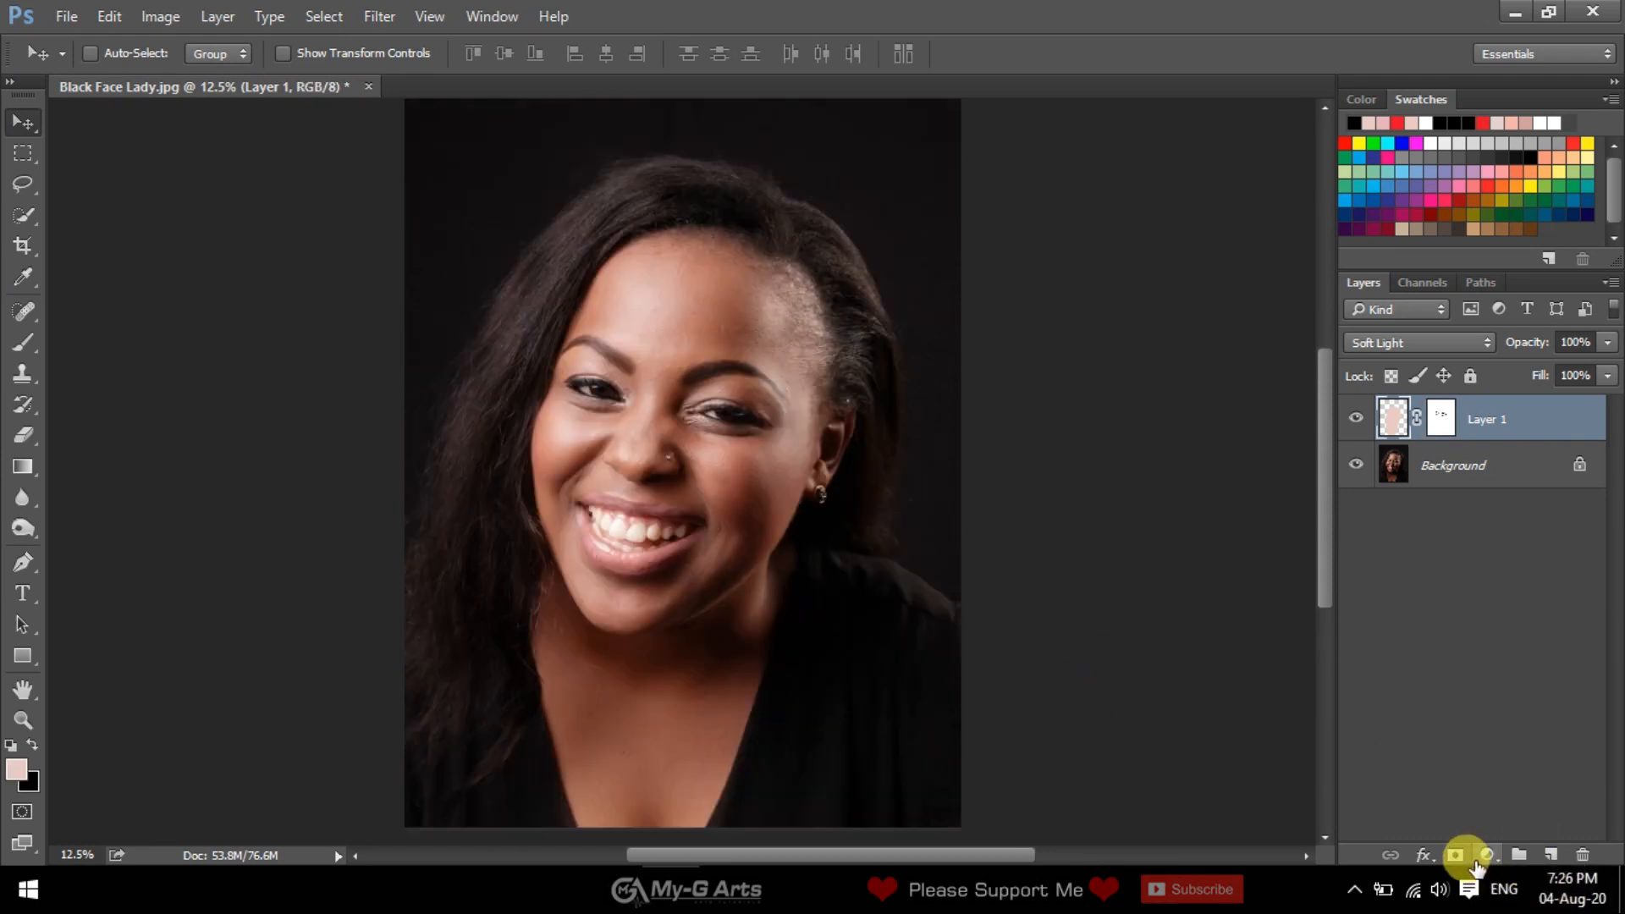
{"action": "left_click", "coordinate": [1481, 856]}
{"action": "left_click", "coordinate": [1481, 840]}
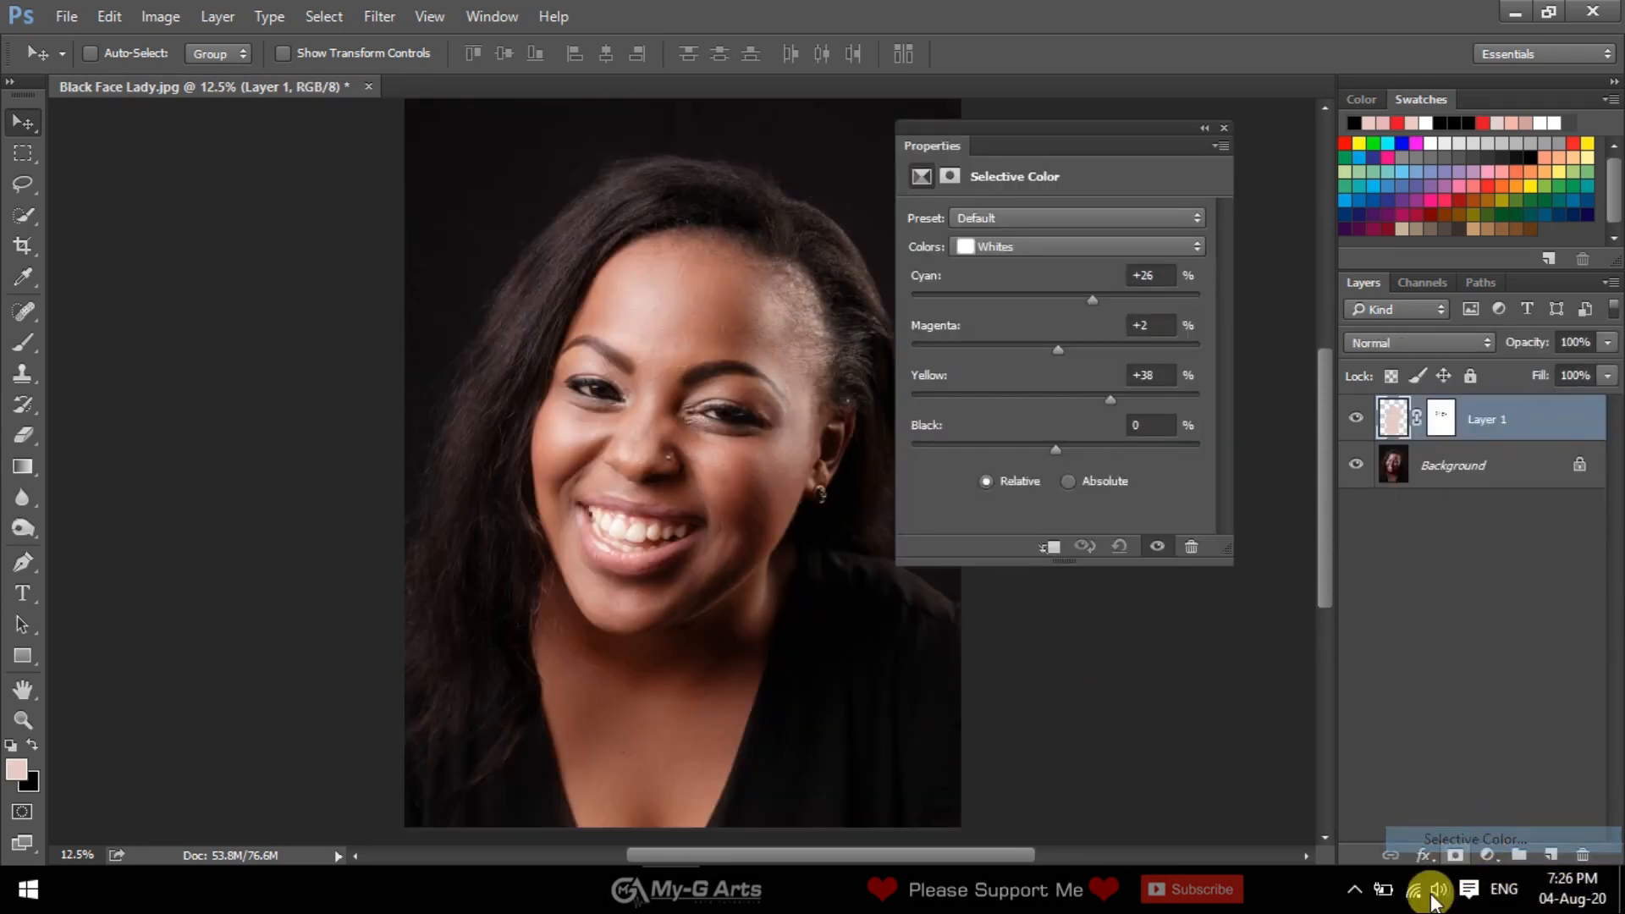
{"action": "left_click", "coordinate": [1048, 242]}
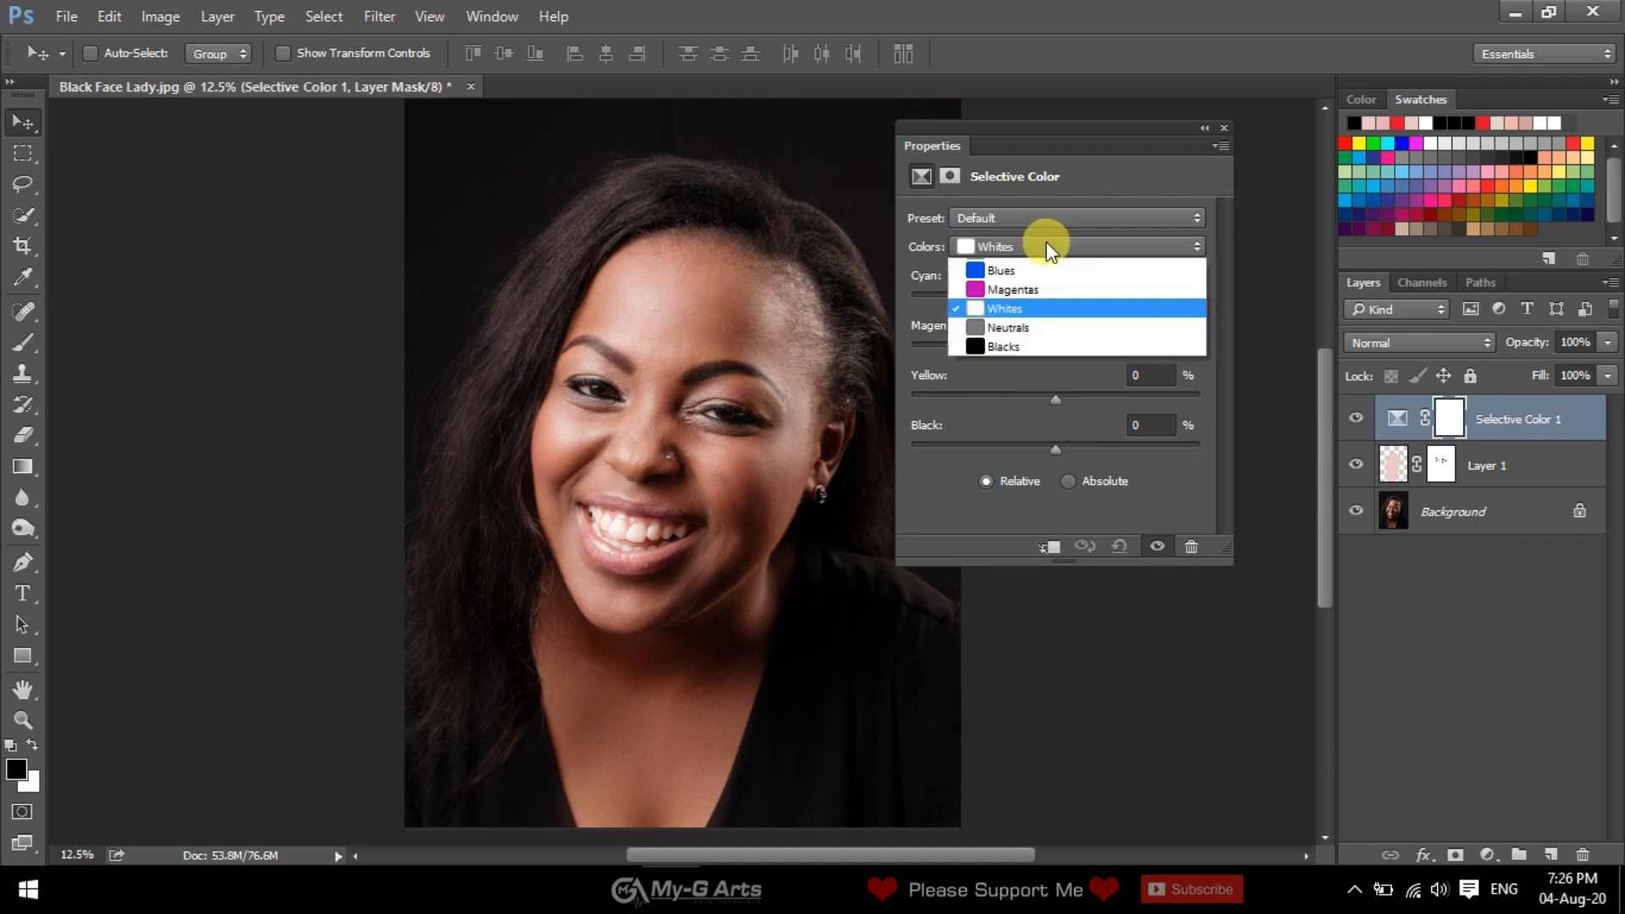
{"action": "left_click", "coordinate": [997, 377]}
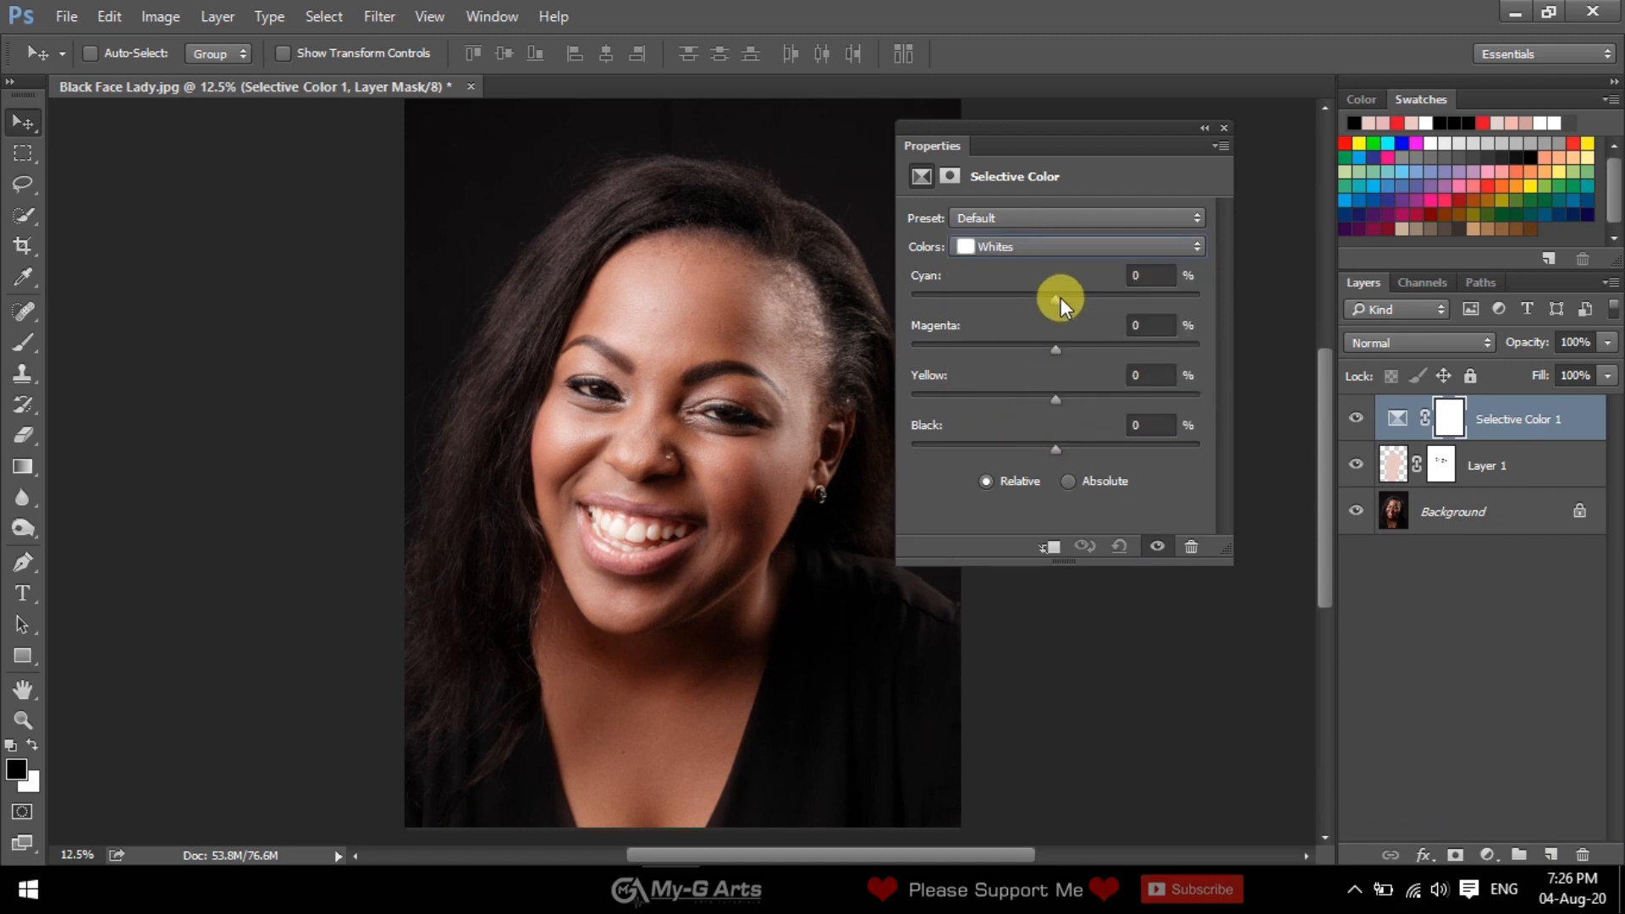
{"action": "left_click_drag", "start_coordinate": [1058, 298], "coordinate": [997, 302]}
{"action": "mouse_move", "coordinate": [1055, 349]}
{"action": "left_mouse_down"}
{"action": "mouse_move", "coordinate": [1085, 350]}
{"action": "mouse_move", "coordinate": [1033, 350]}
{"action": "left_mouse_up"}
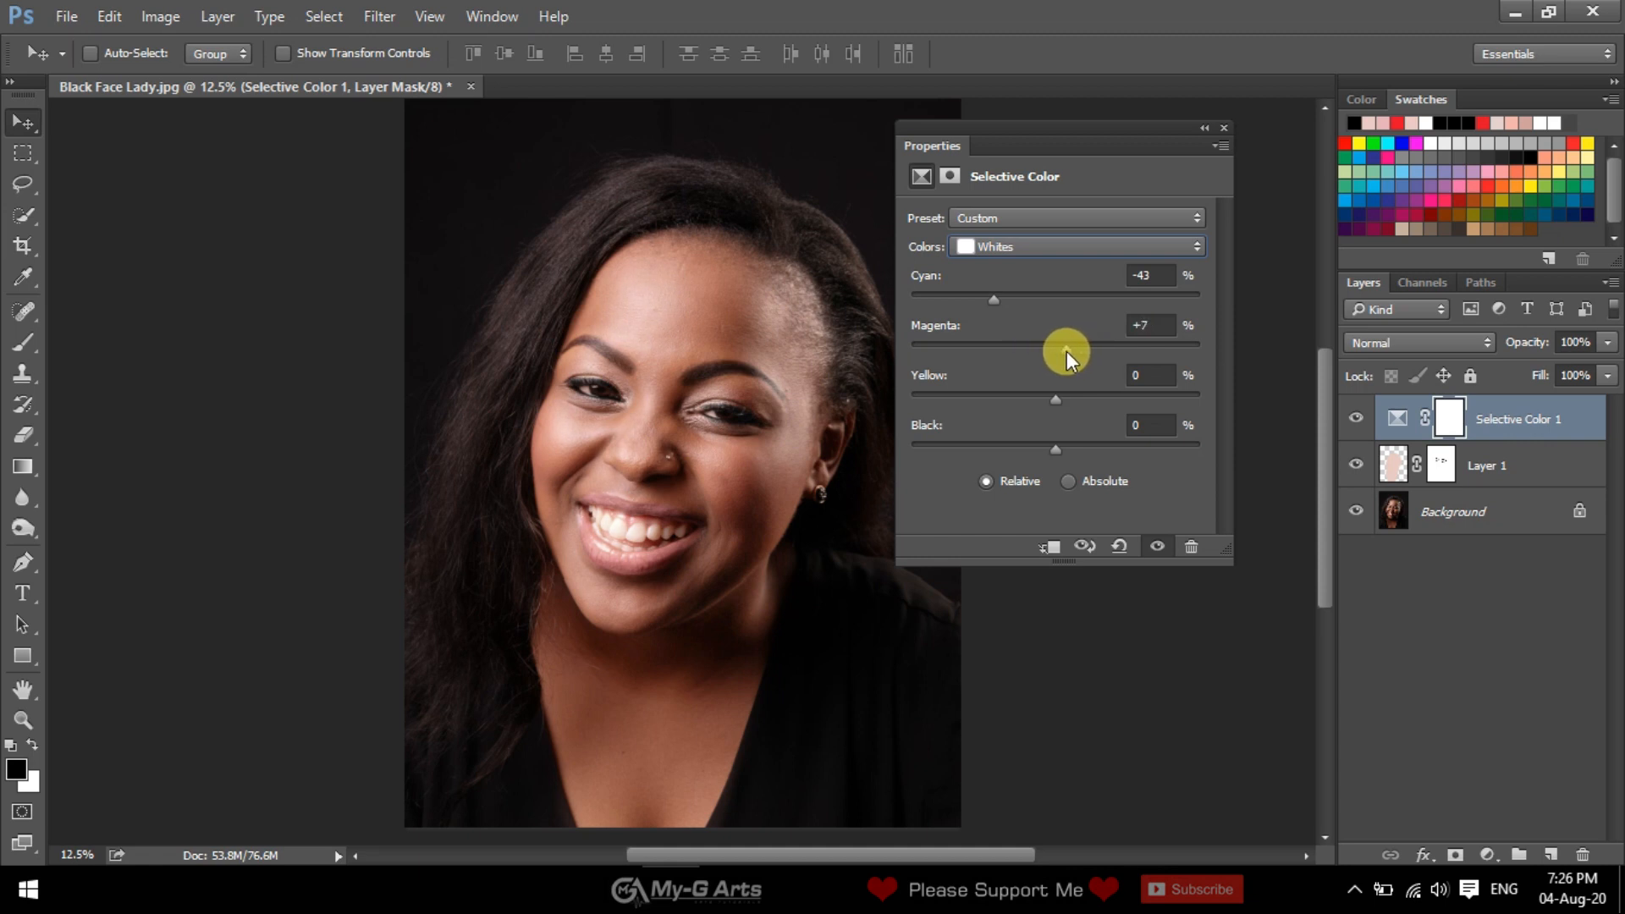
{"action": "left_click_drag", "start_coordinate": [1003, 308], "coordinate": [972, 303]}
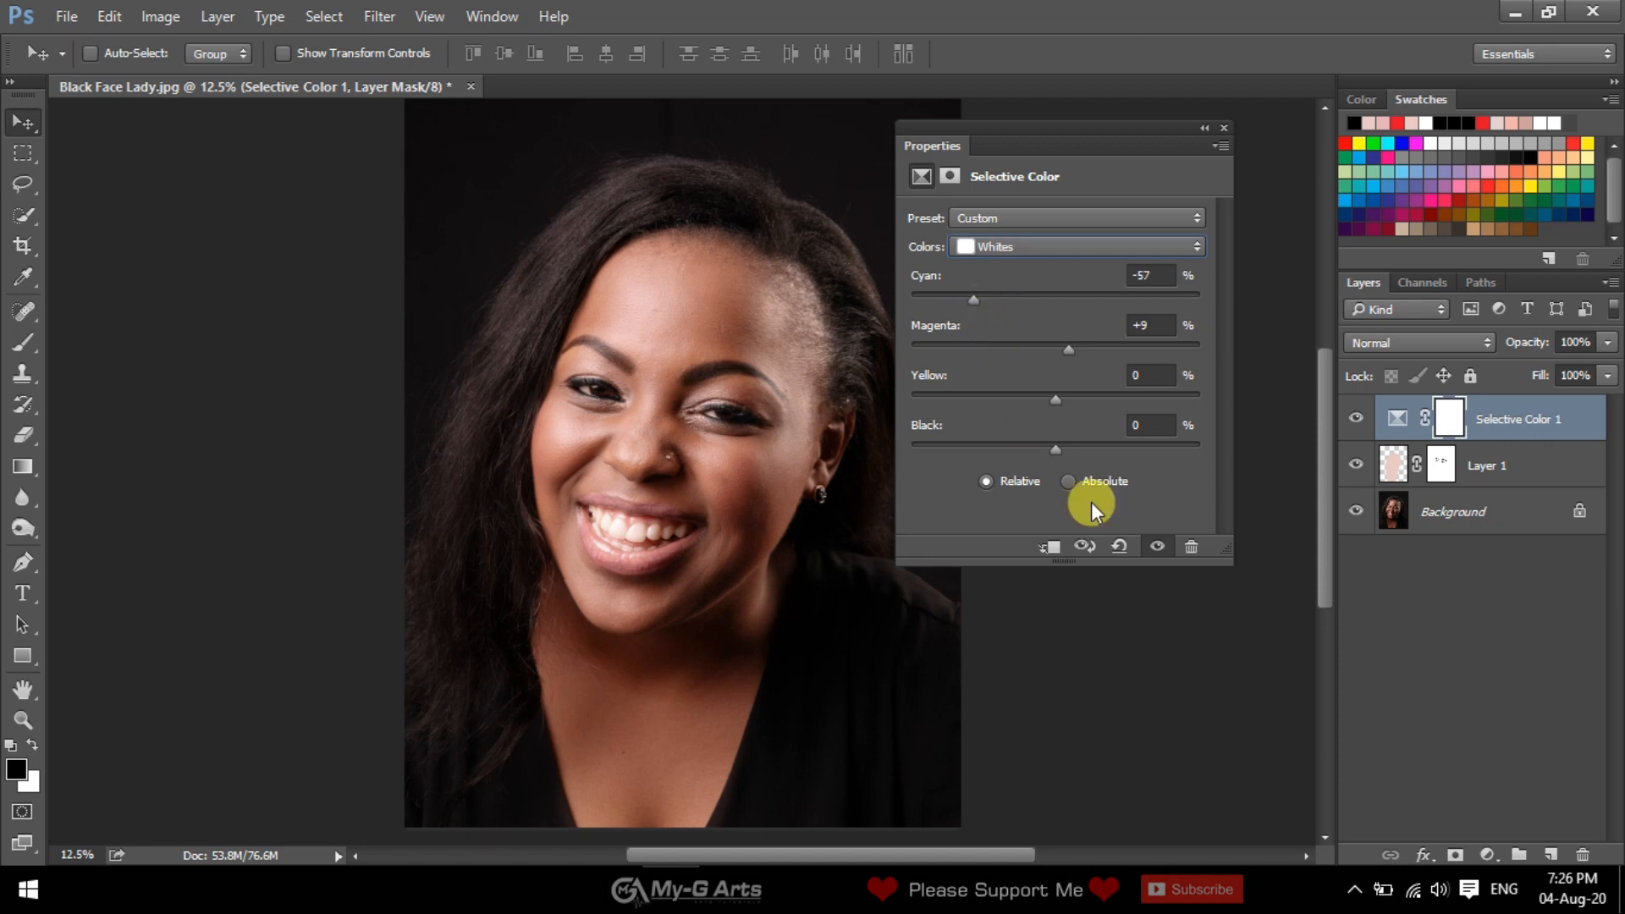
{"action": "left_click", "coordinate": [1224, 128]}
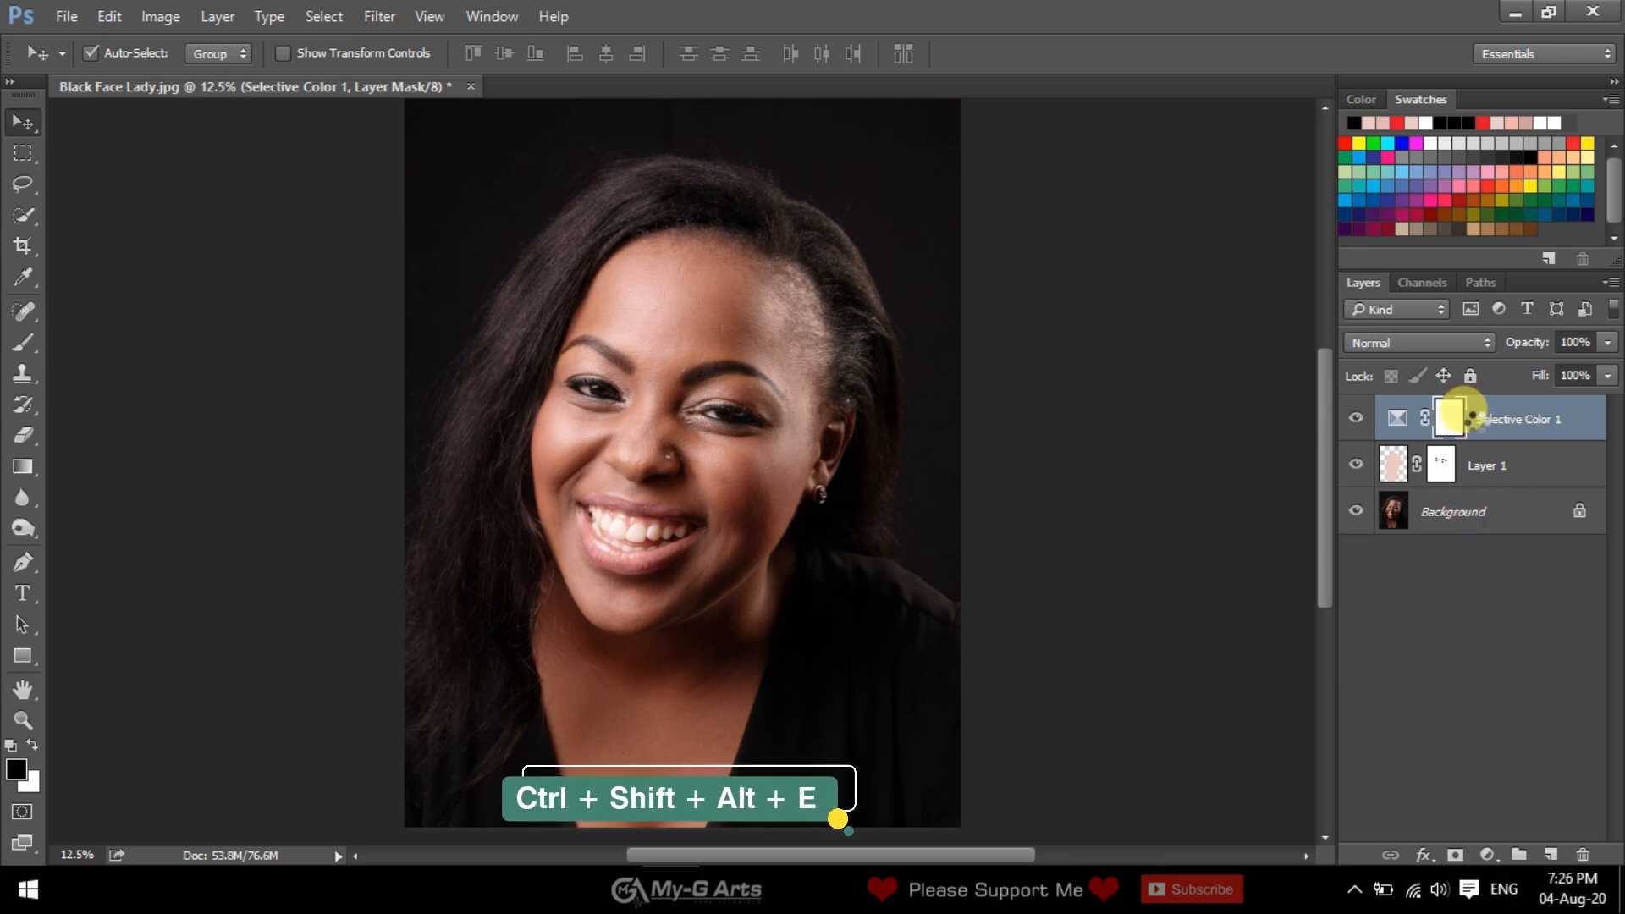
- Stamp all visible layers into a new merged layer and open it in the Camera Raw Filter
{"action": "key", "text": "ctrl+shift+alt+e"}
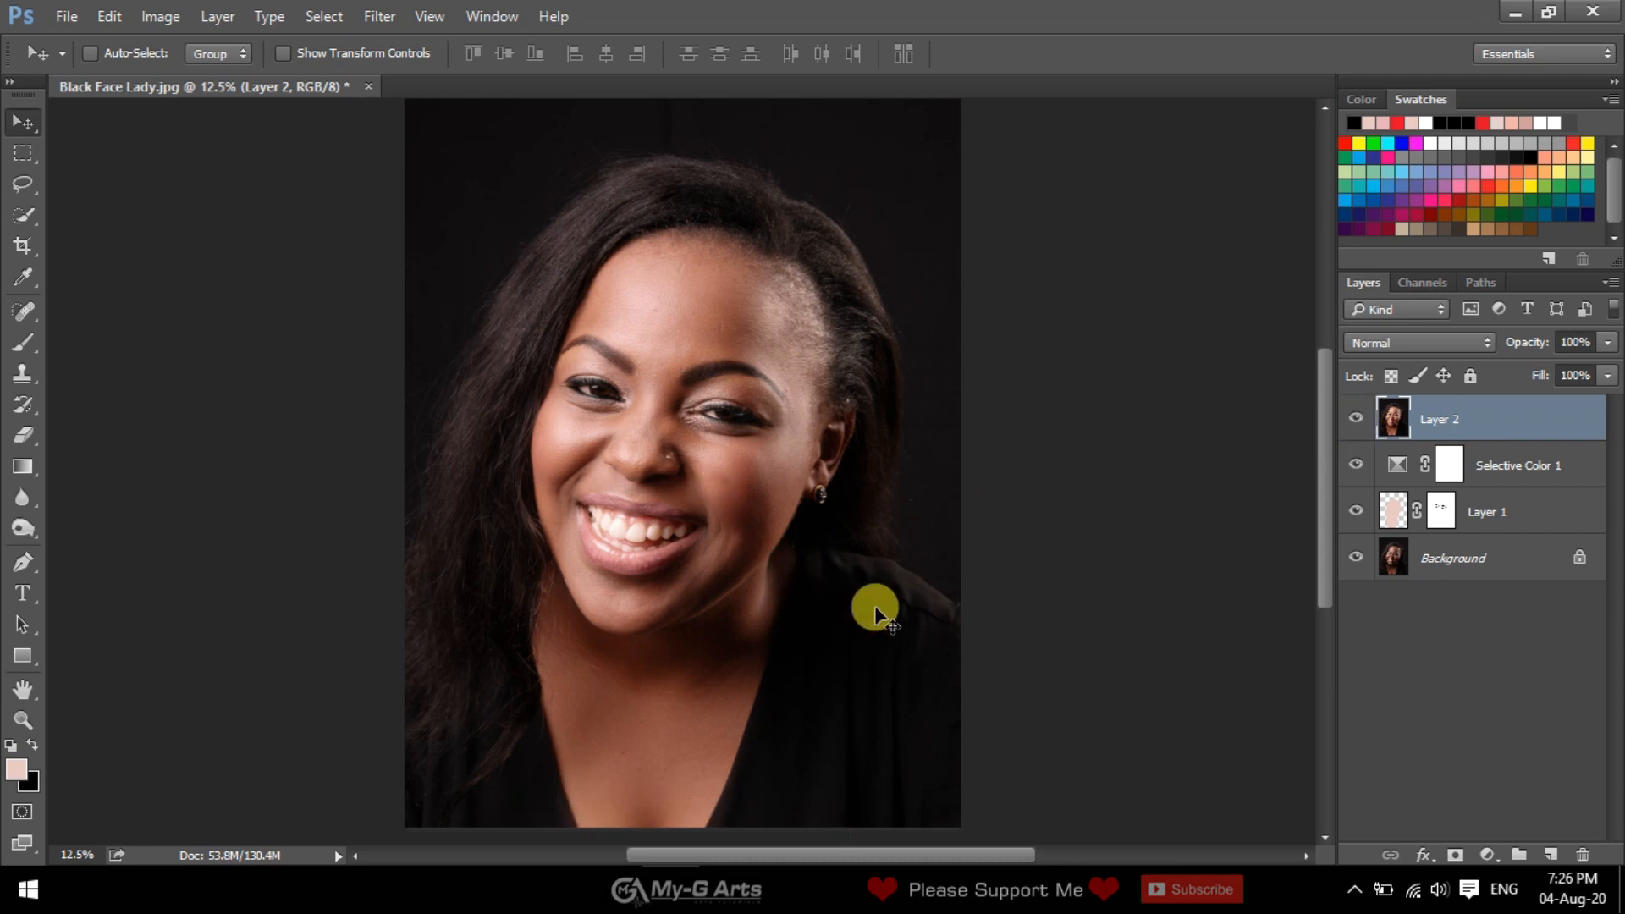
{"action": "left_click", "coordinate": [374, 18]}
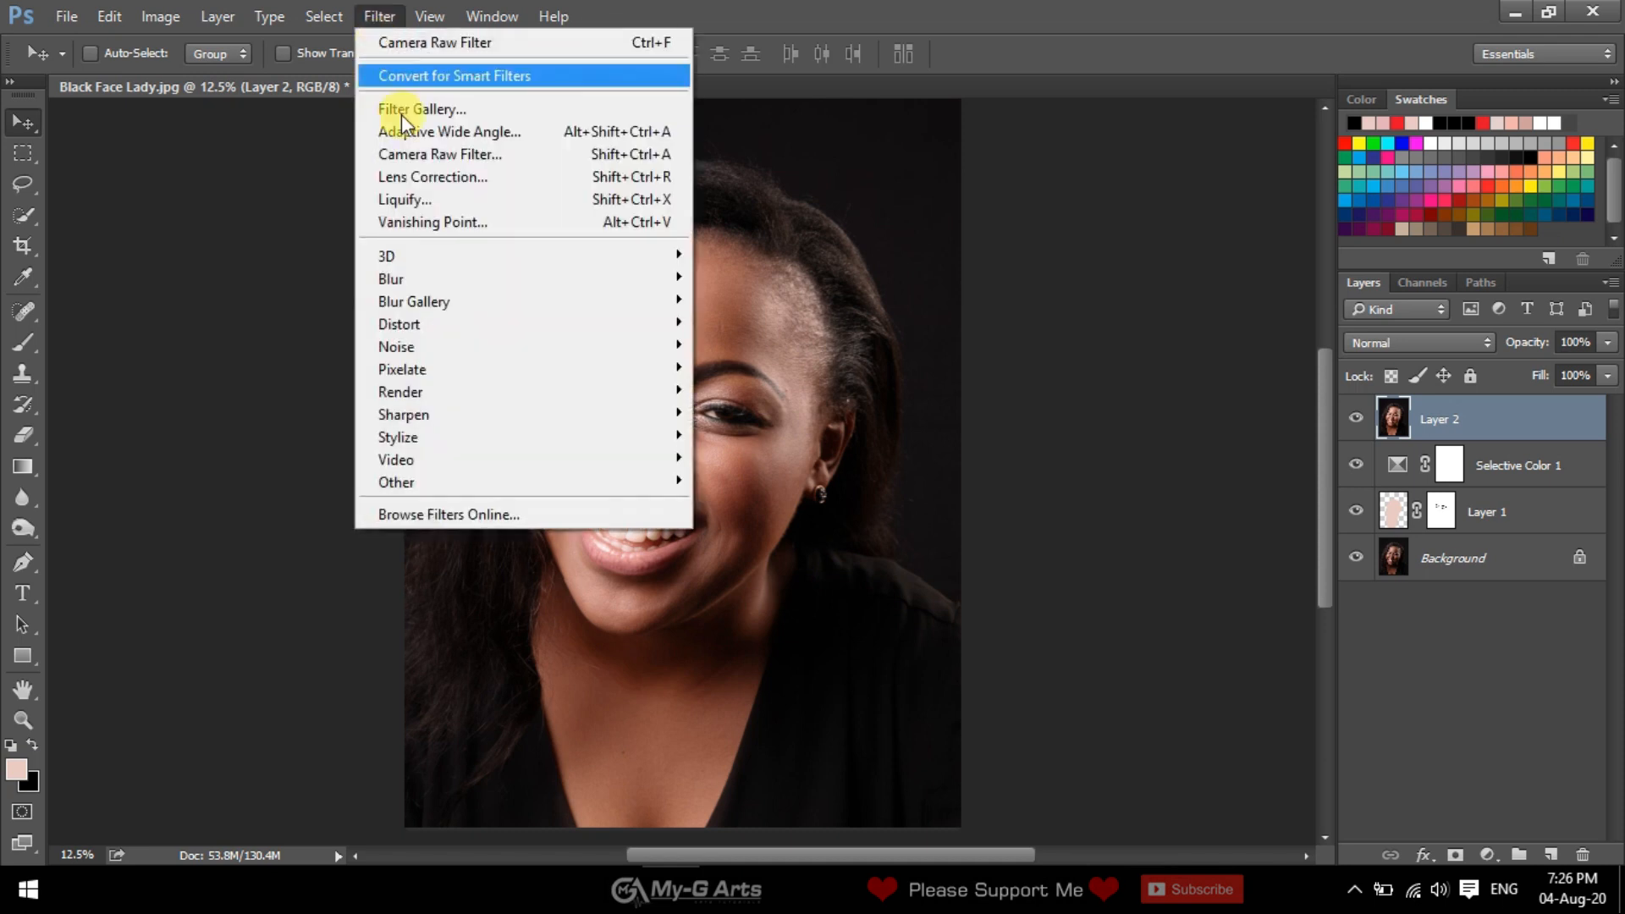
{"action": "left_click", "coordinate": [436, 154]}
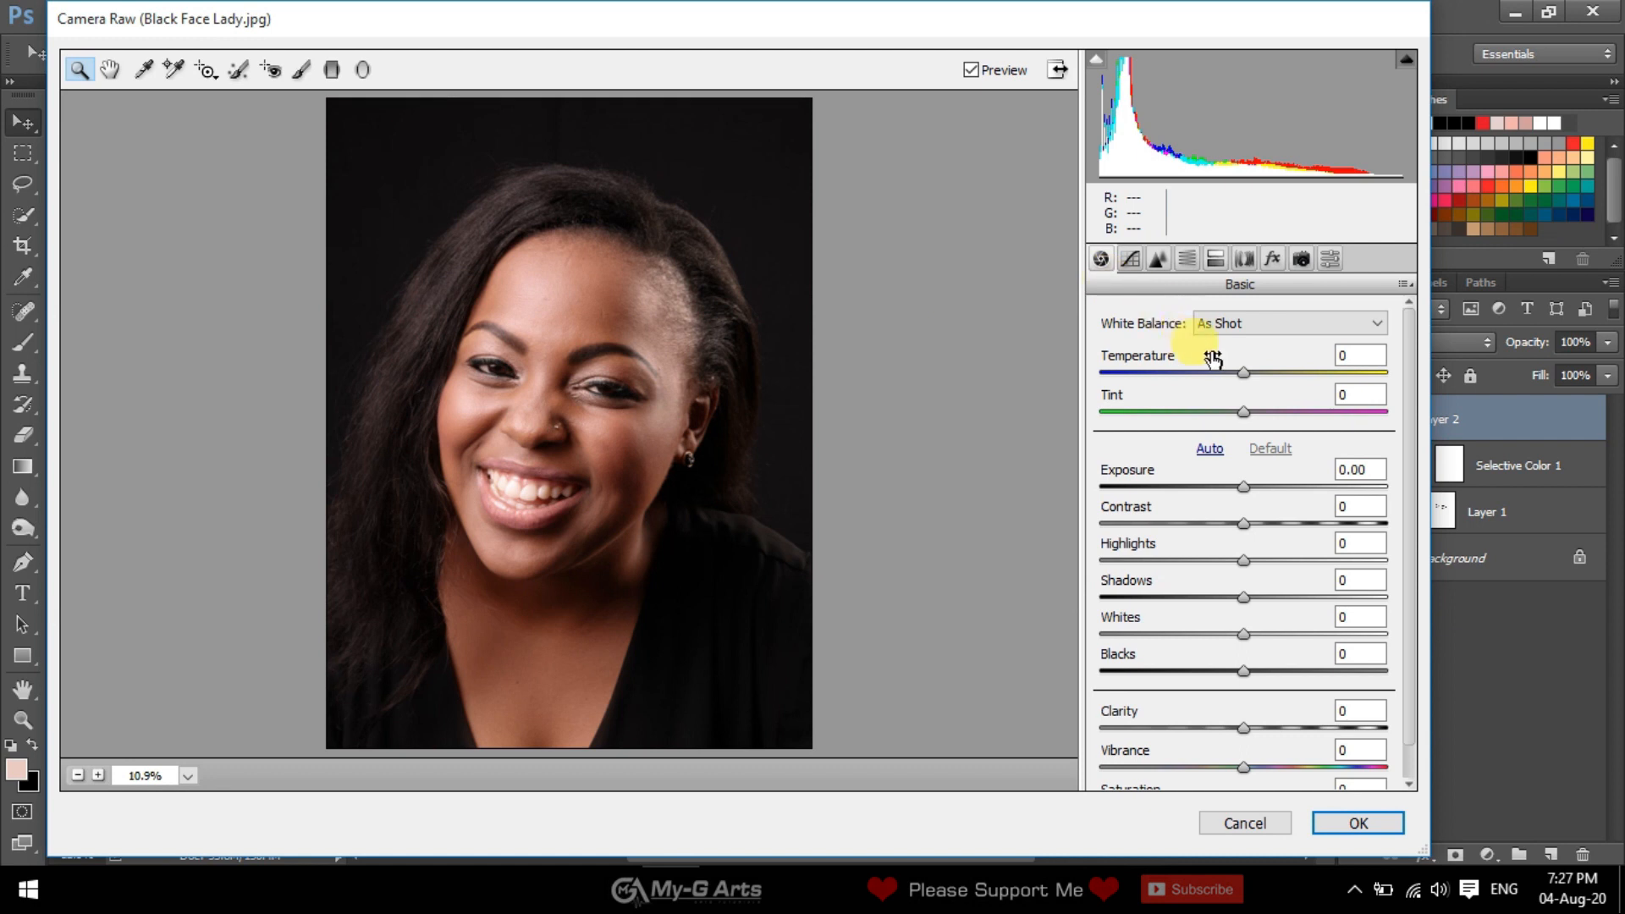
- Set Temperature +14, Tint -3, Exposure +0.05, Vibrance +23, Clarity +19 and Whites +15 for the merged portrait layer
{"action": "left_click_drag", "start_coordinate": [1240, 375], "coordinate": [1251, 422]}
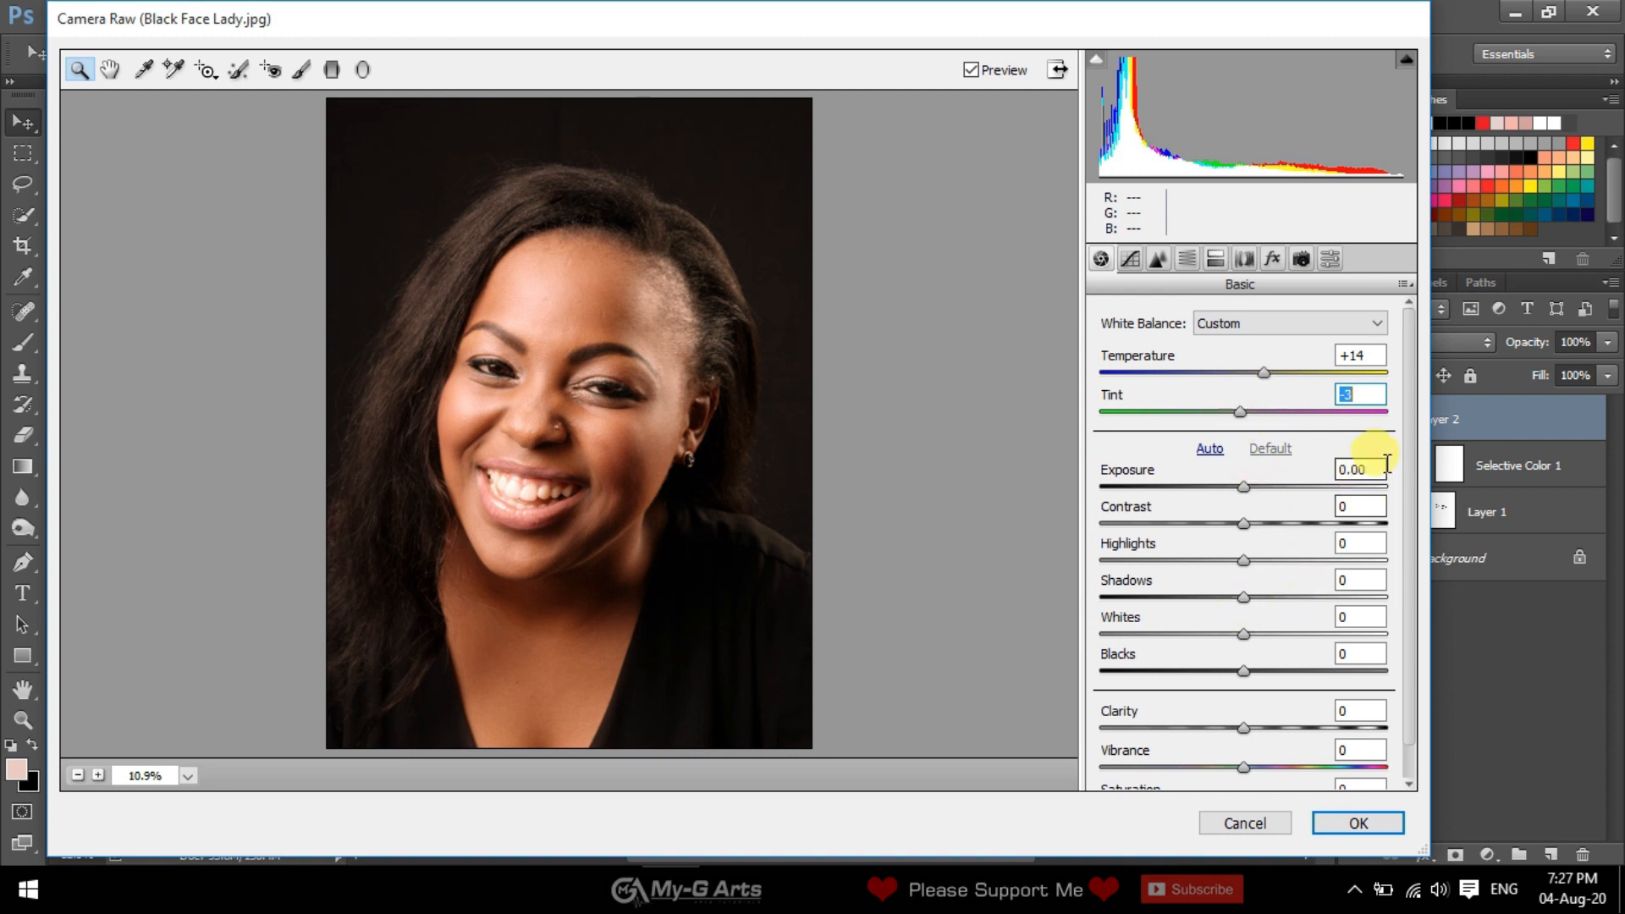
{"action": "left_click_drag", "start_coordinate": [1243, 487], "coordinate": [1247, 493]}
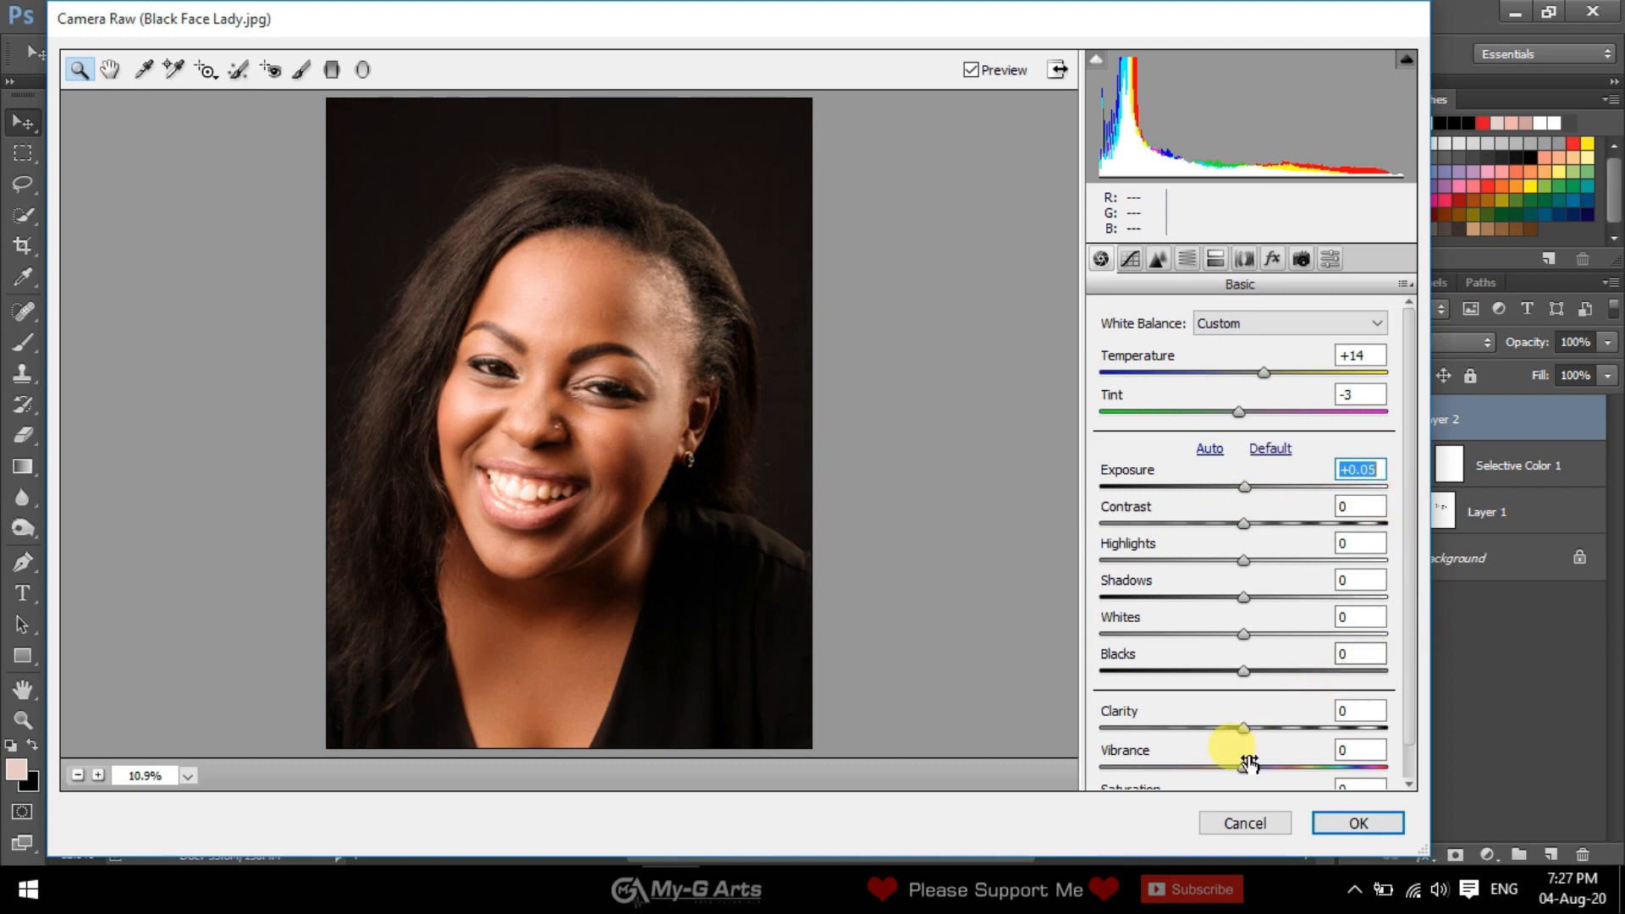
{"action": "left_click_drag", "start_coordinate": [1314, 770], "coordinate": [1277, 732]}
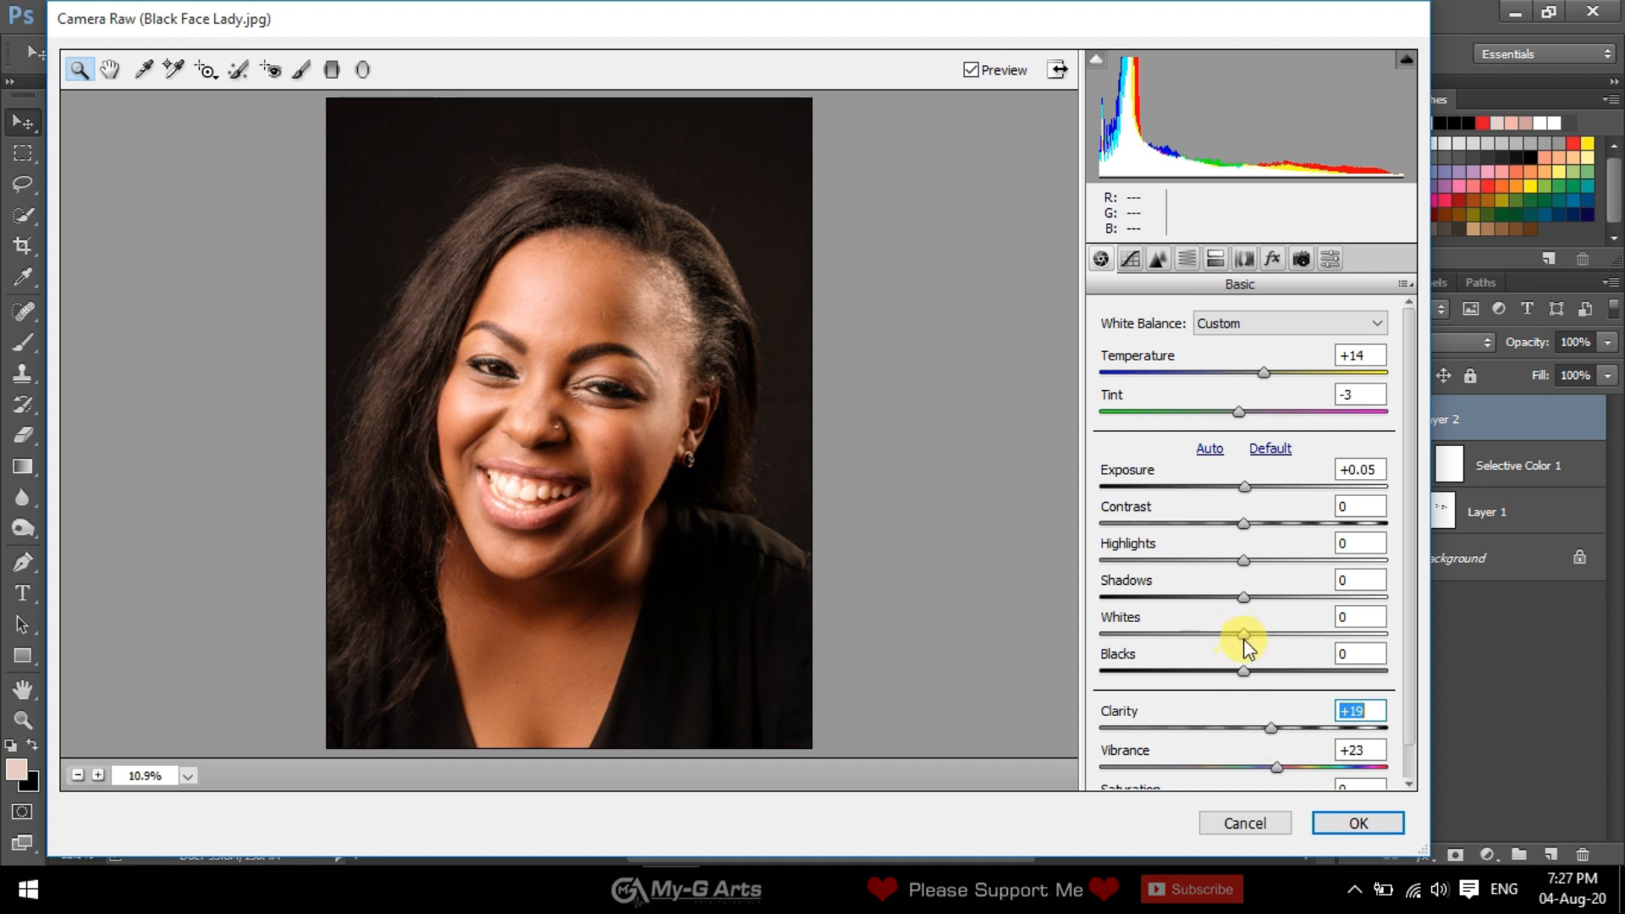
{"action": "left_click_drag", "start_coordinate": [1262, 637], "coordinate": [1218, 638]}
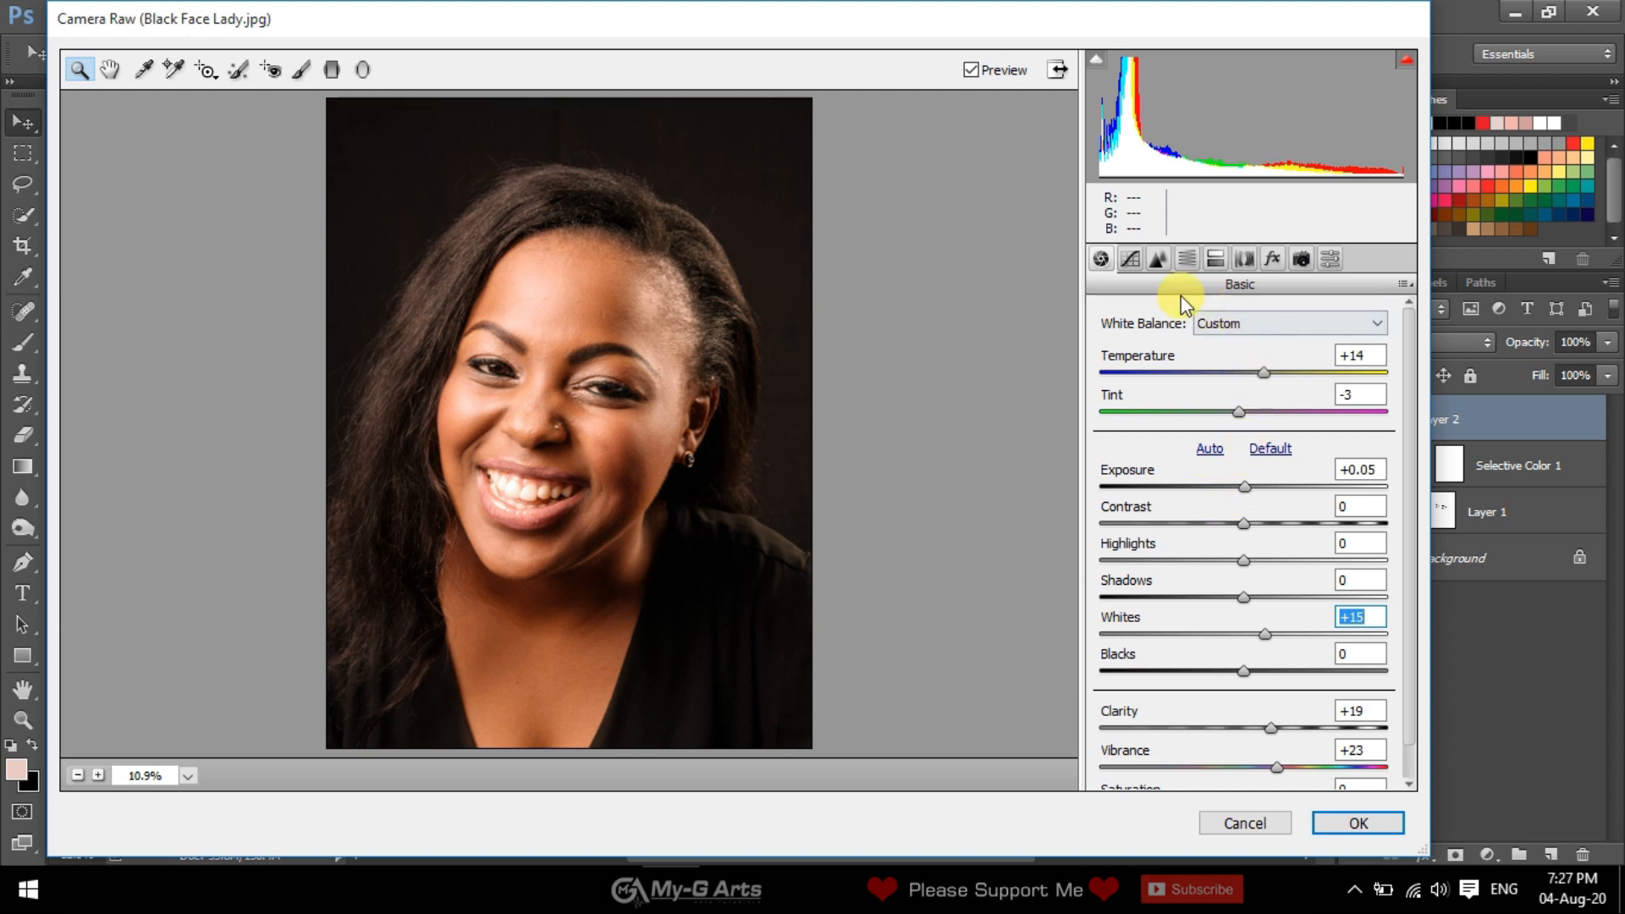
- Set the sharpening Amount to 34 and the noise reduction to Luminance 18 with Luminance Contrast 23
{"action": "left_click", "coordinate": [1158, 264]}
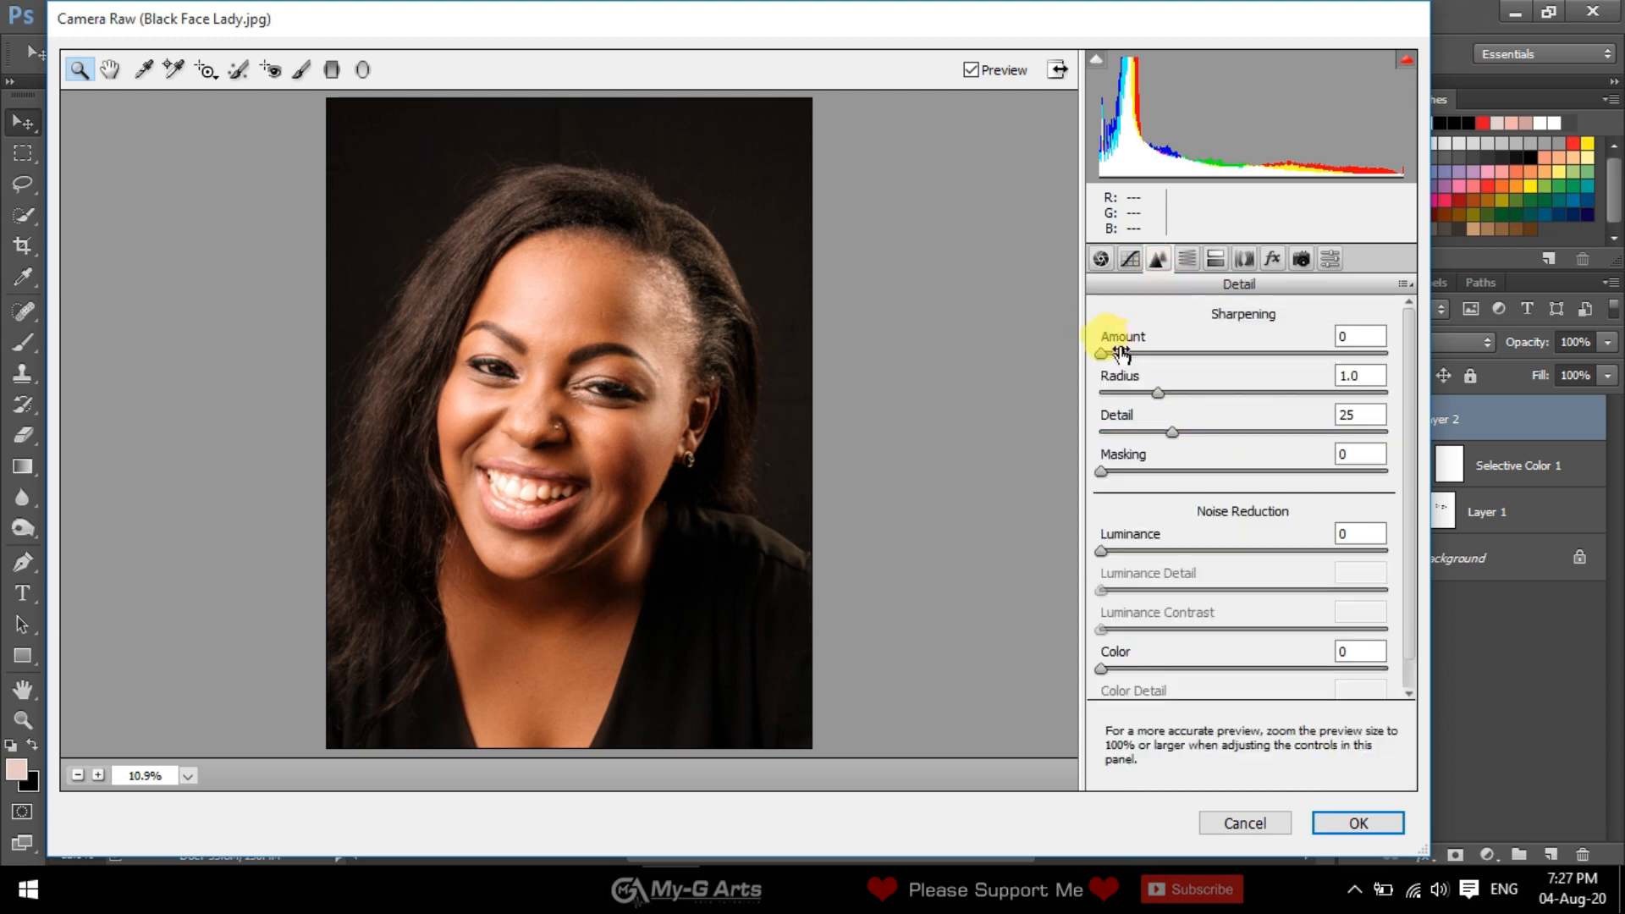
{"action": "left_click_drag", "start_coordinate": [1104, 356], "coordinate": [1170, 358]}
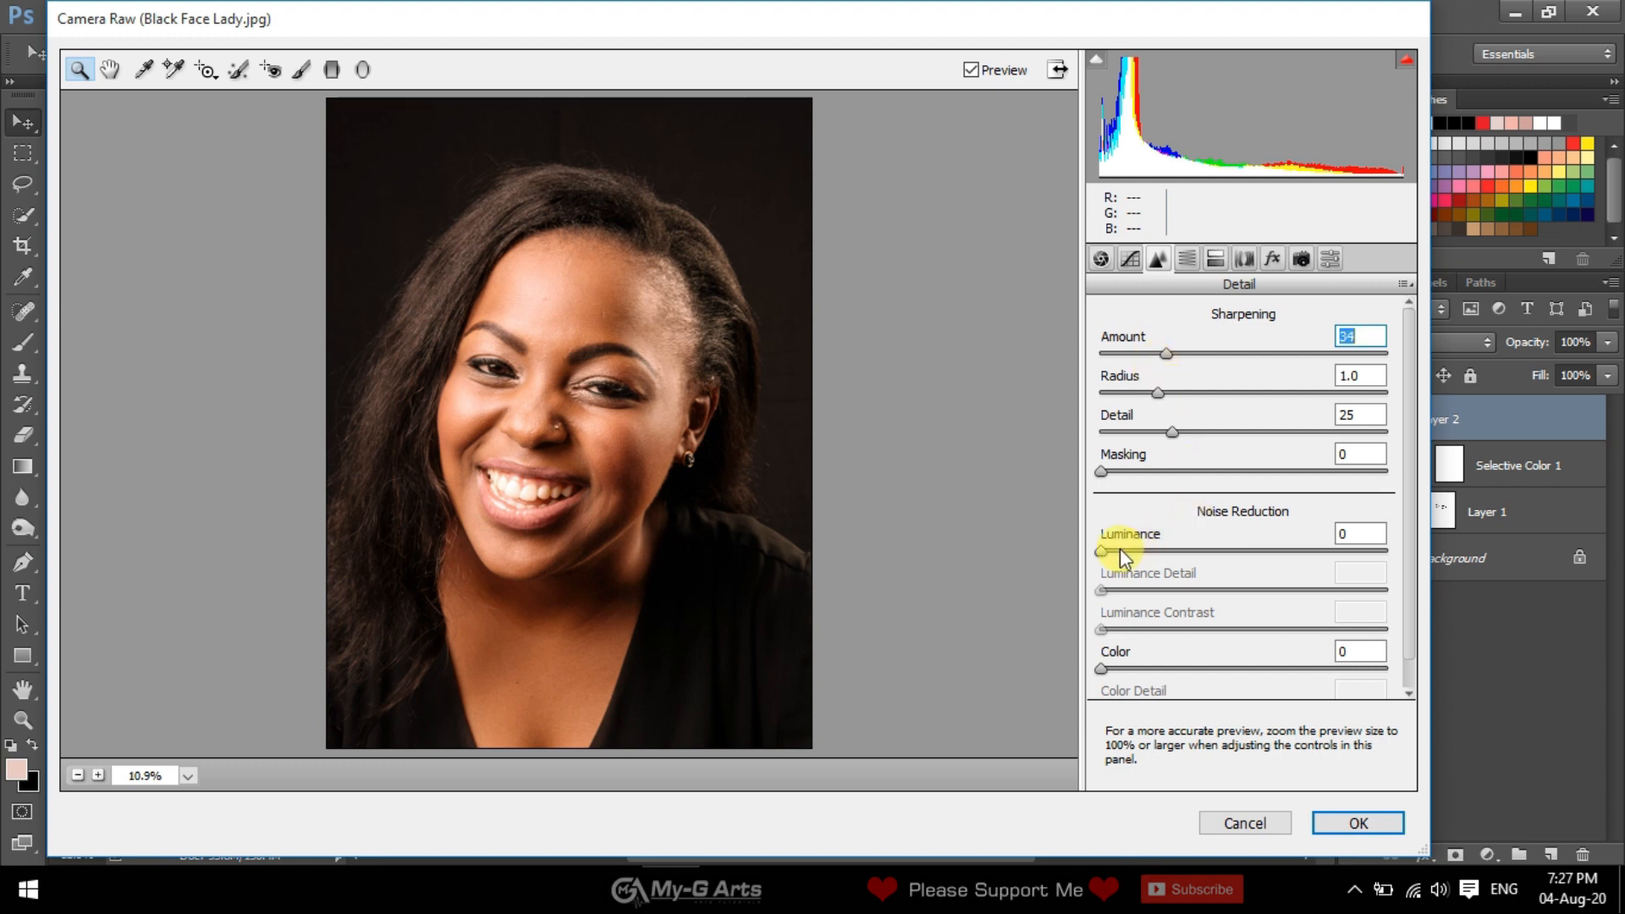
{"action": "left_click_drag", "start_coordinate": [1105, 550], "coordinate": [1146, 561]}
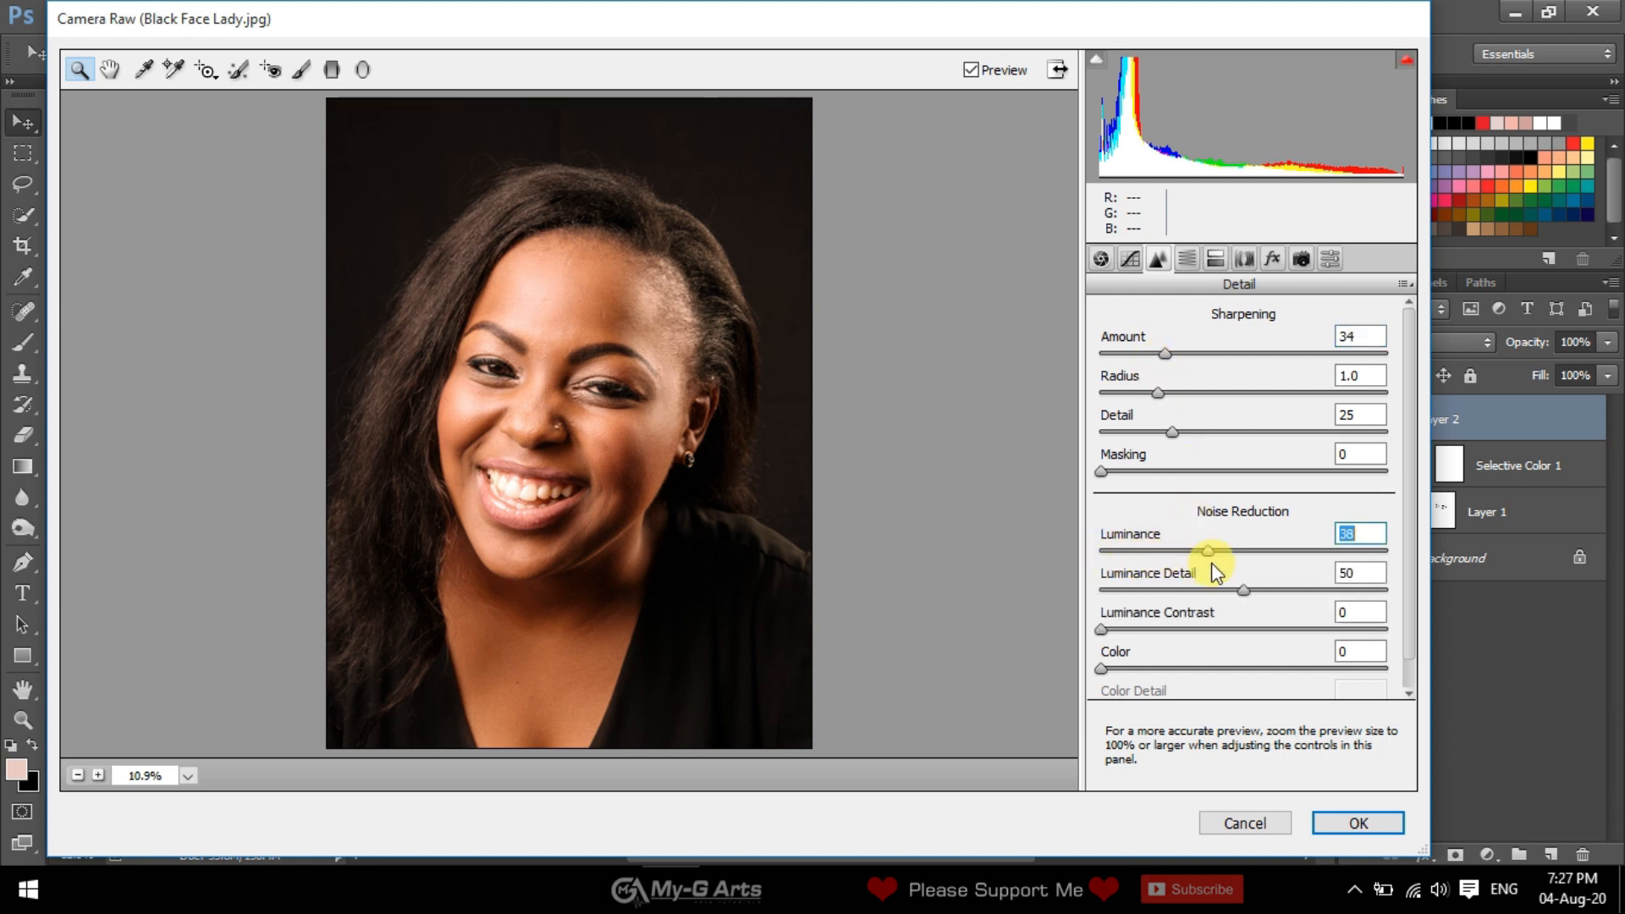
{"action": "left_click_drag", "start_coordinate": [1229, 565], "coordinate": [1164, 565]}
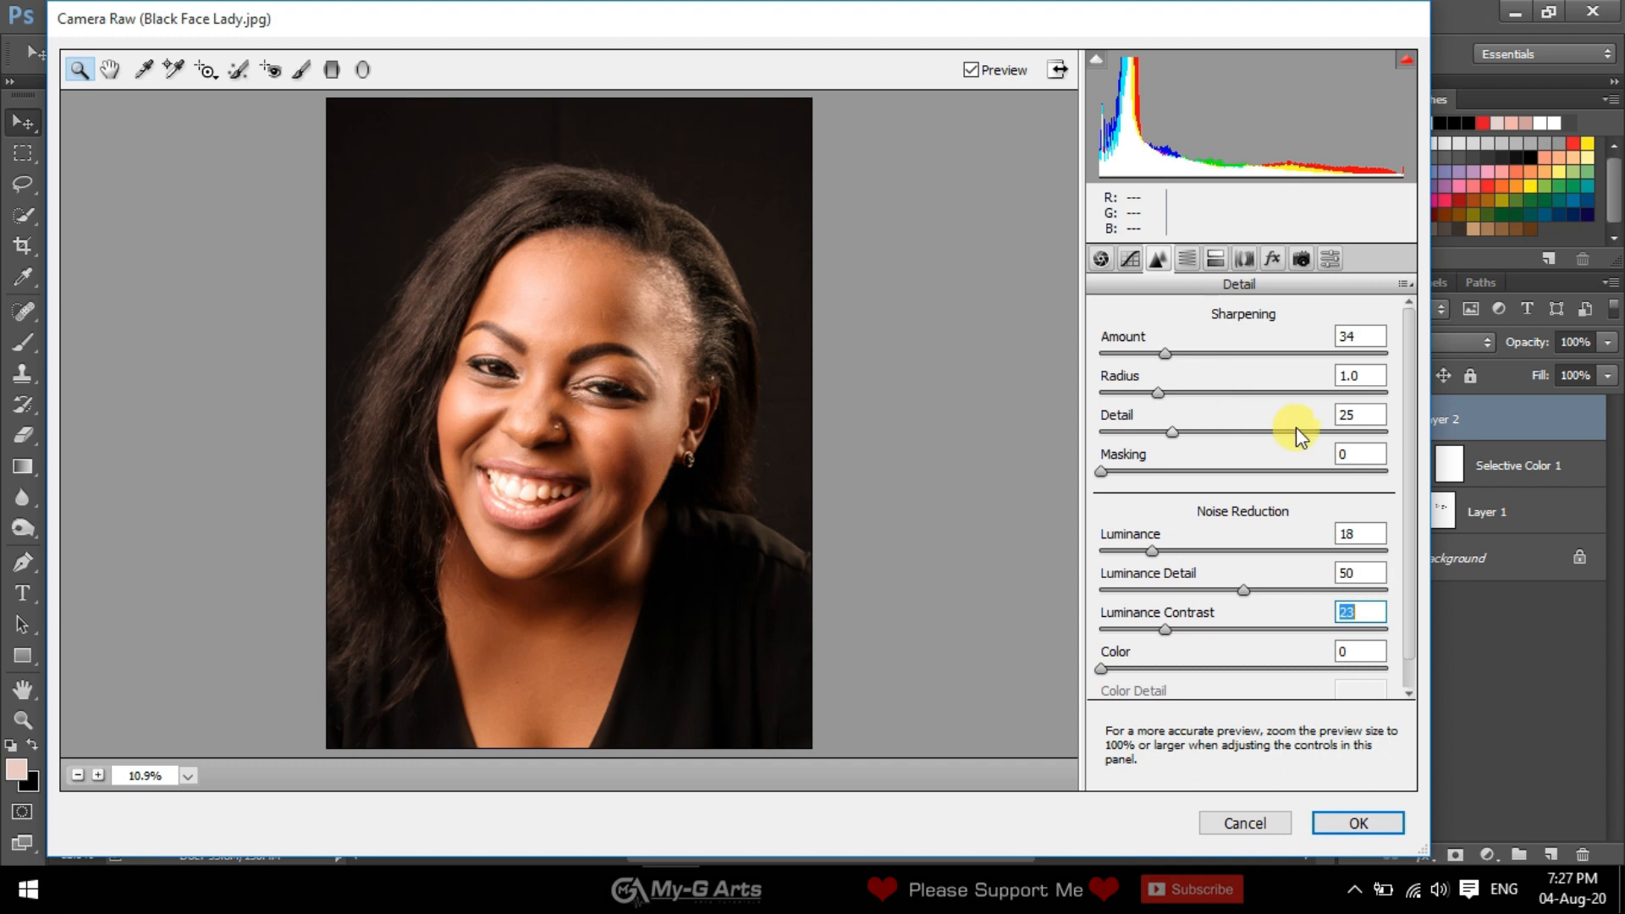
- Readjust the basic Exposure to -0.05 and apply the Camera Raw filter
{"action": "left_click", "coordinate": [1105, 259]}
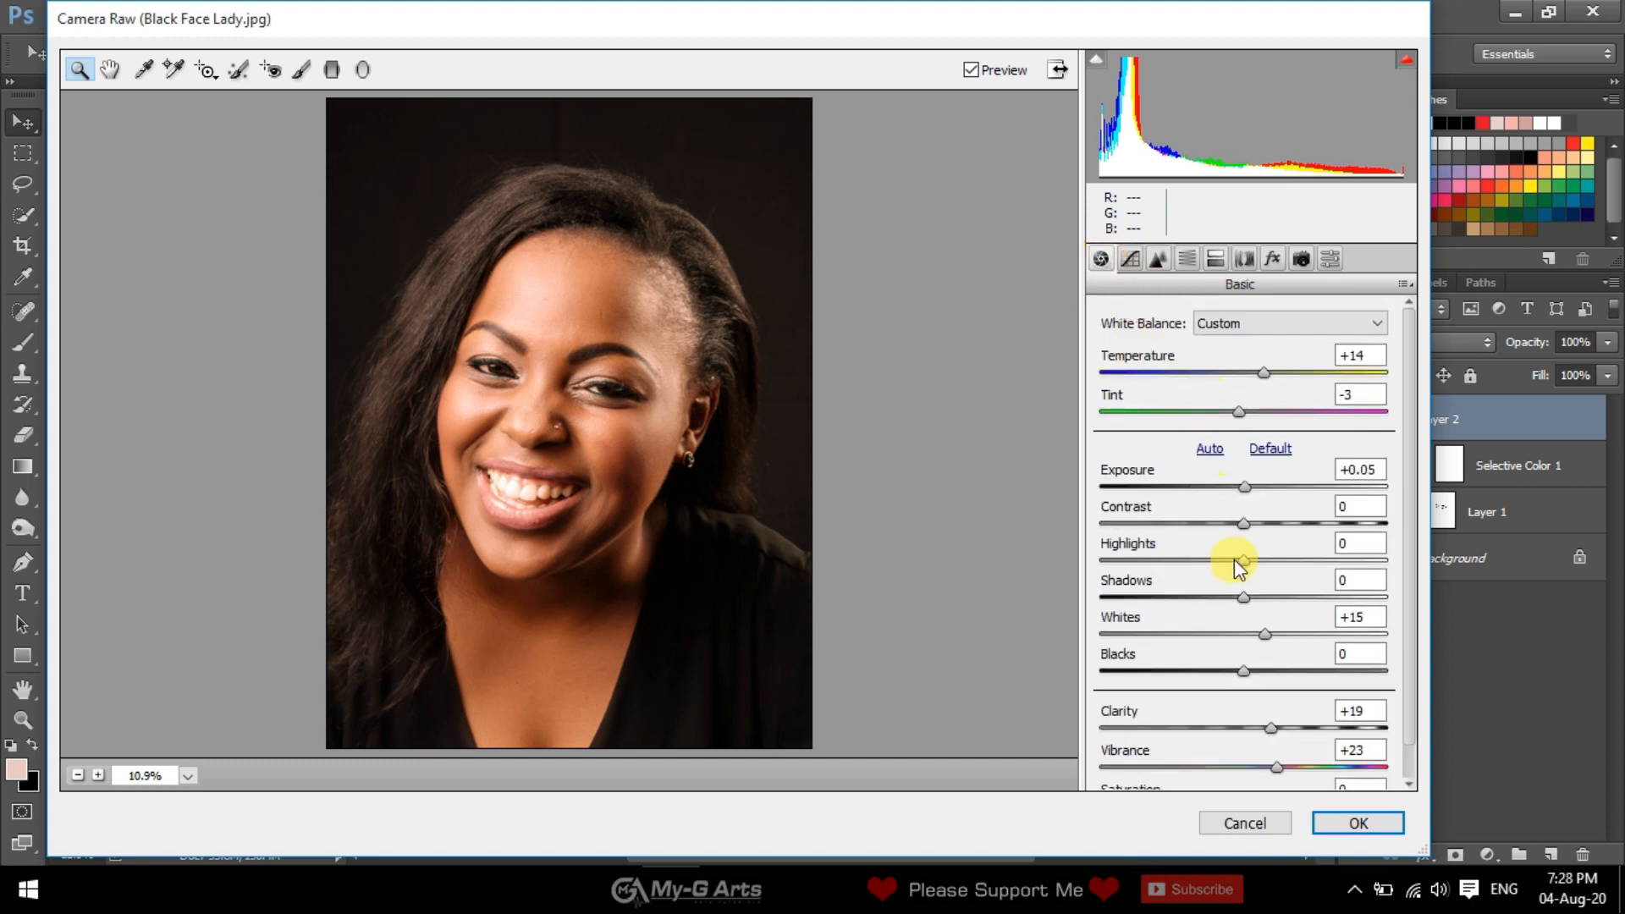
{"action": "left_click_drag", "start_coordinate": [1240, 496], "coordinate": [1251, 499]}
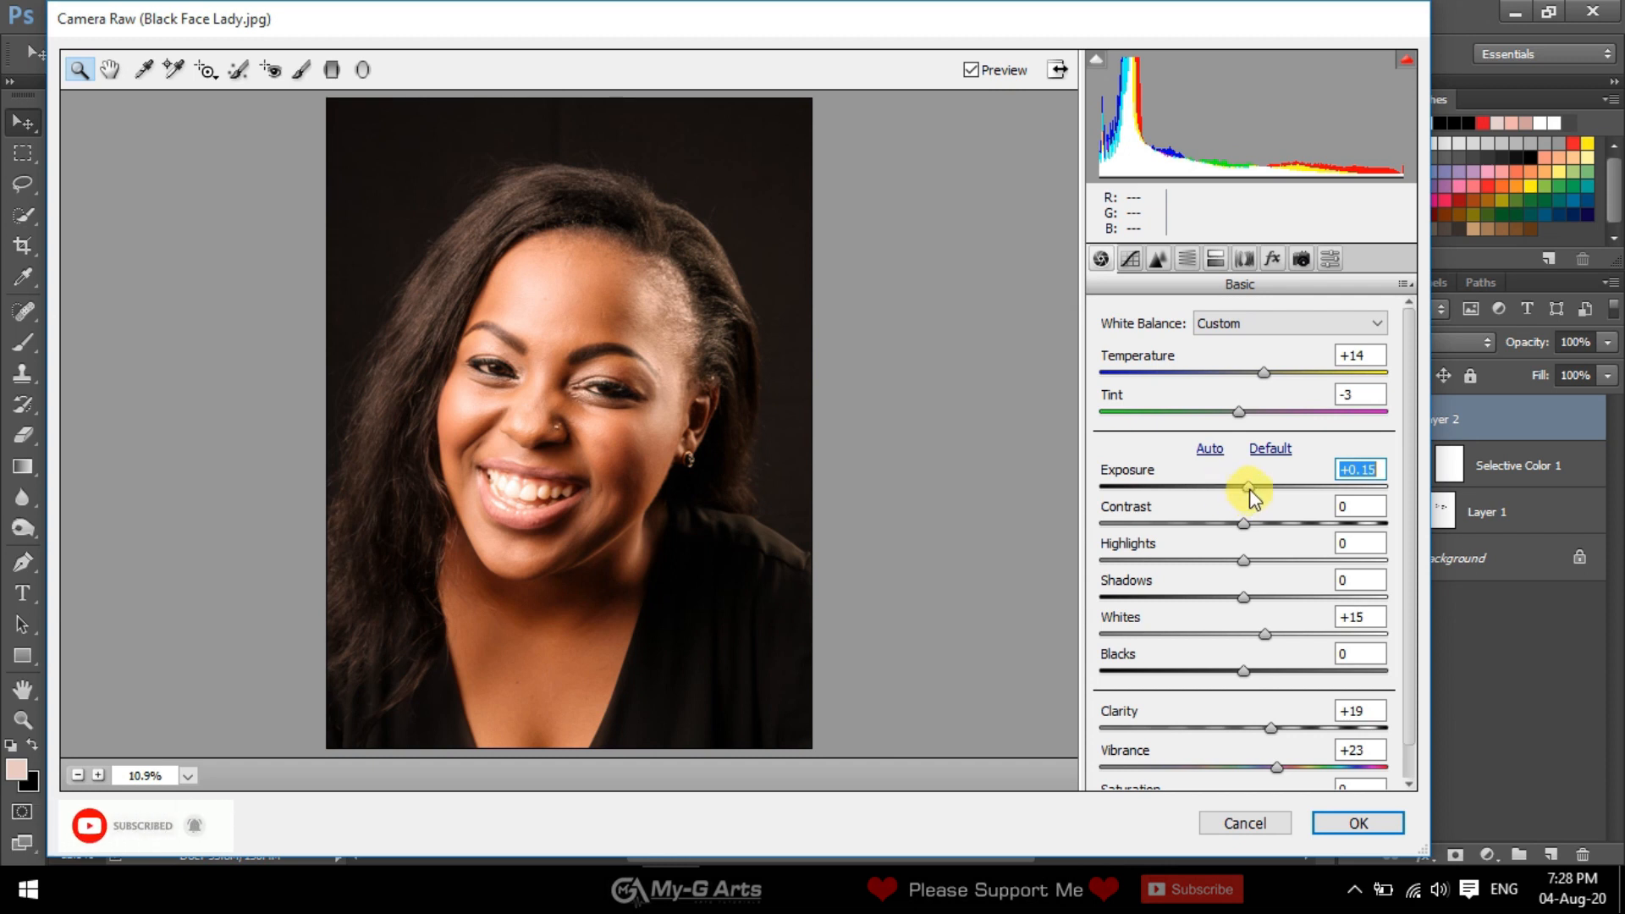
{"action": "left_click_drag", "start_coordinate": [1250, 490], "coordinate": [1243, 490]}
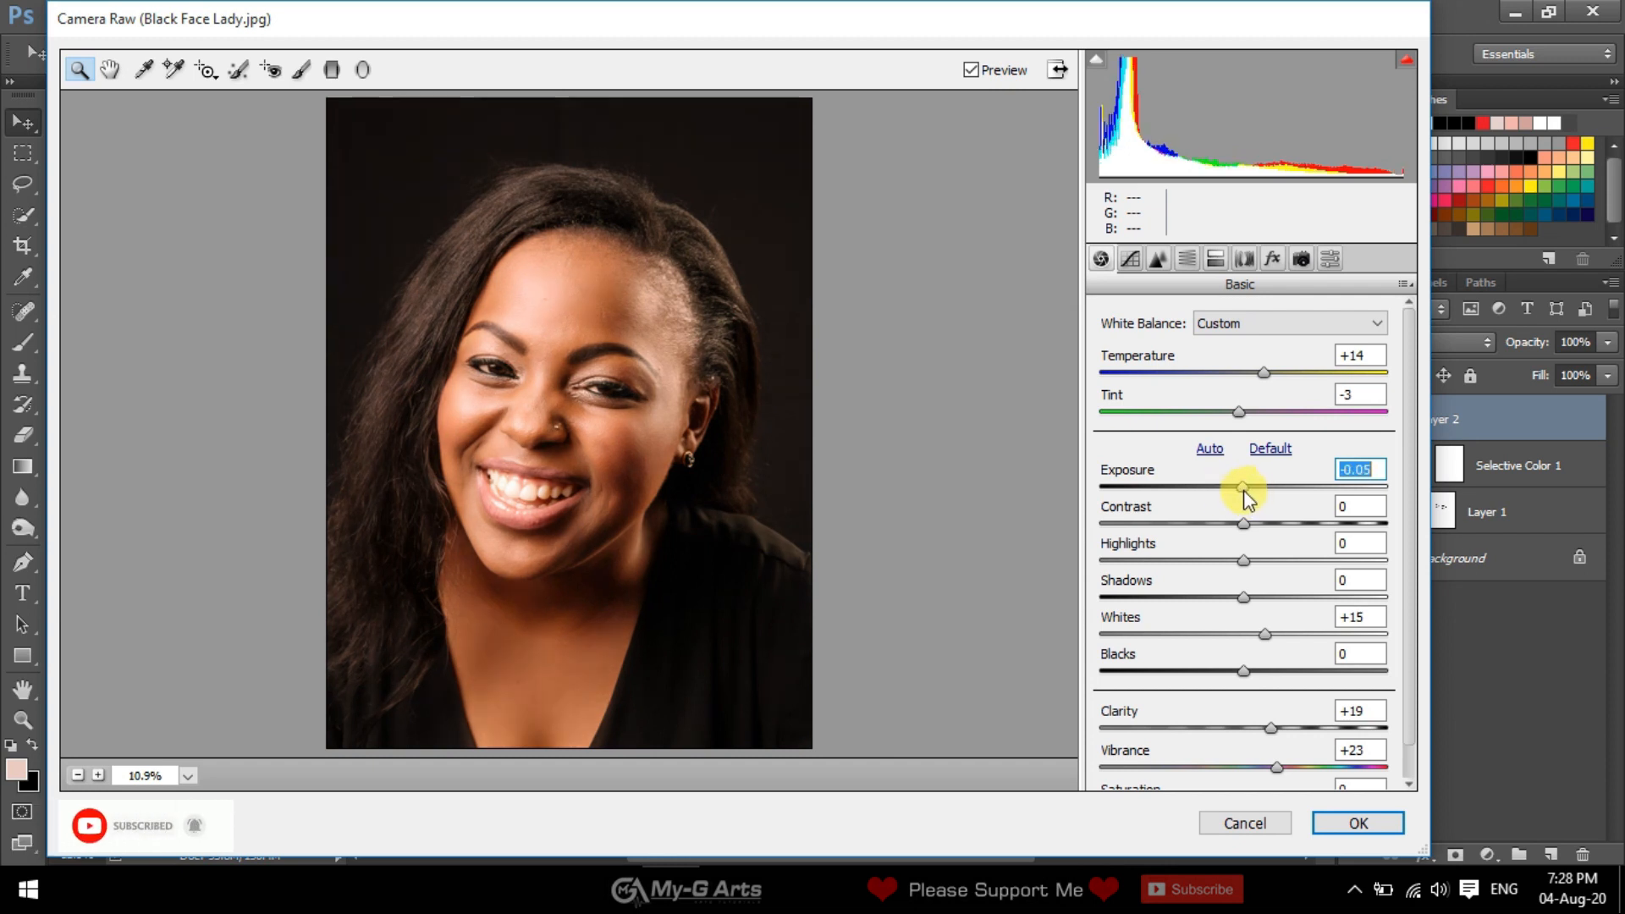
{"action": "left_click", "coordinate": [1359, 823]}
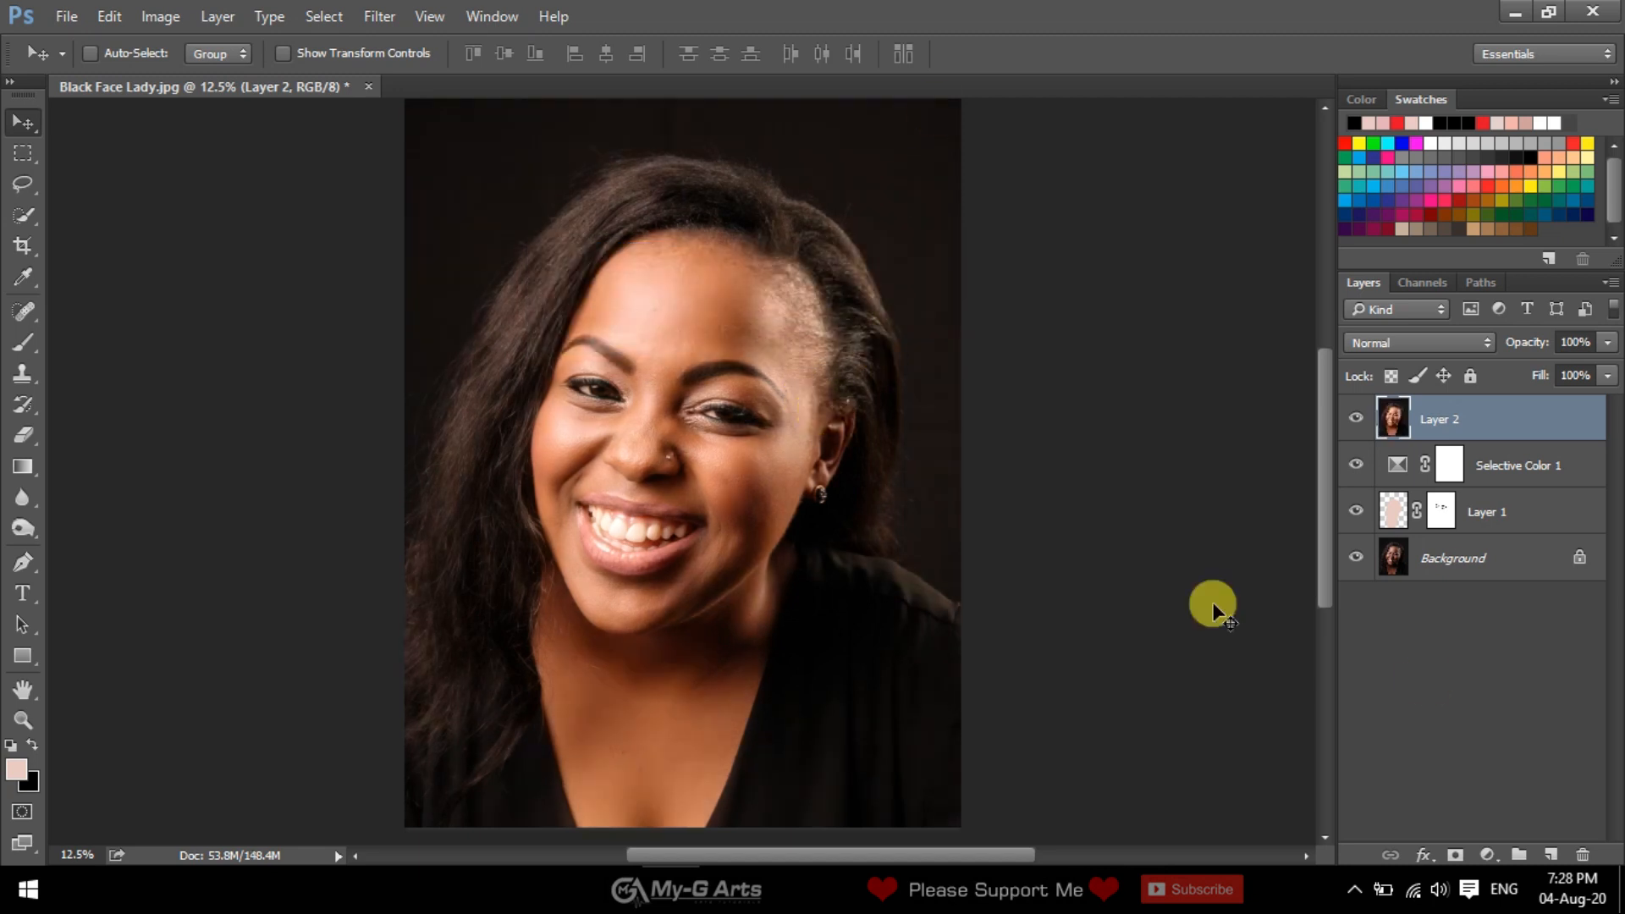
- Create a new empty layer above the merged portrait layer for painting the lips
{"action": "left_click", "coordinate": [1550, 851]}
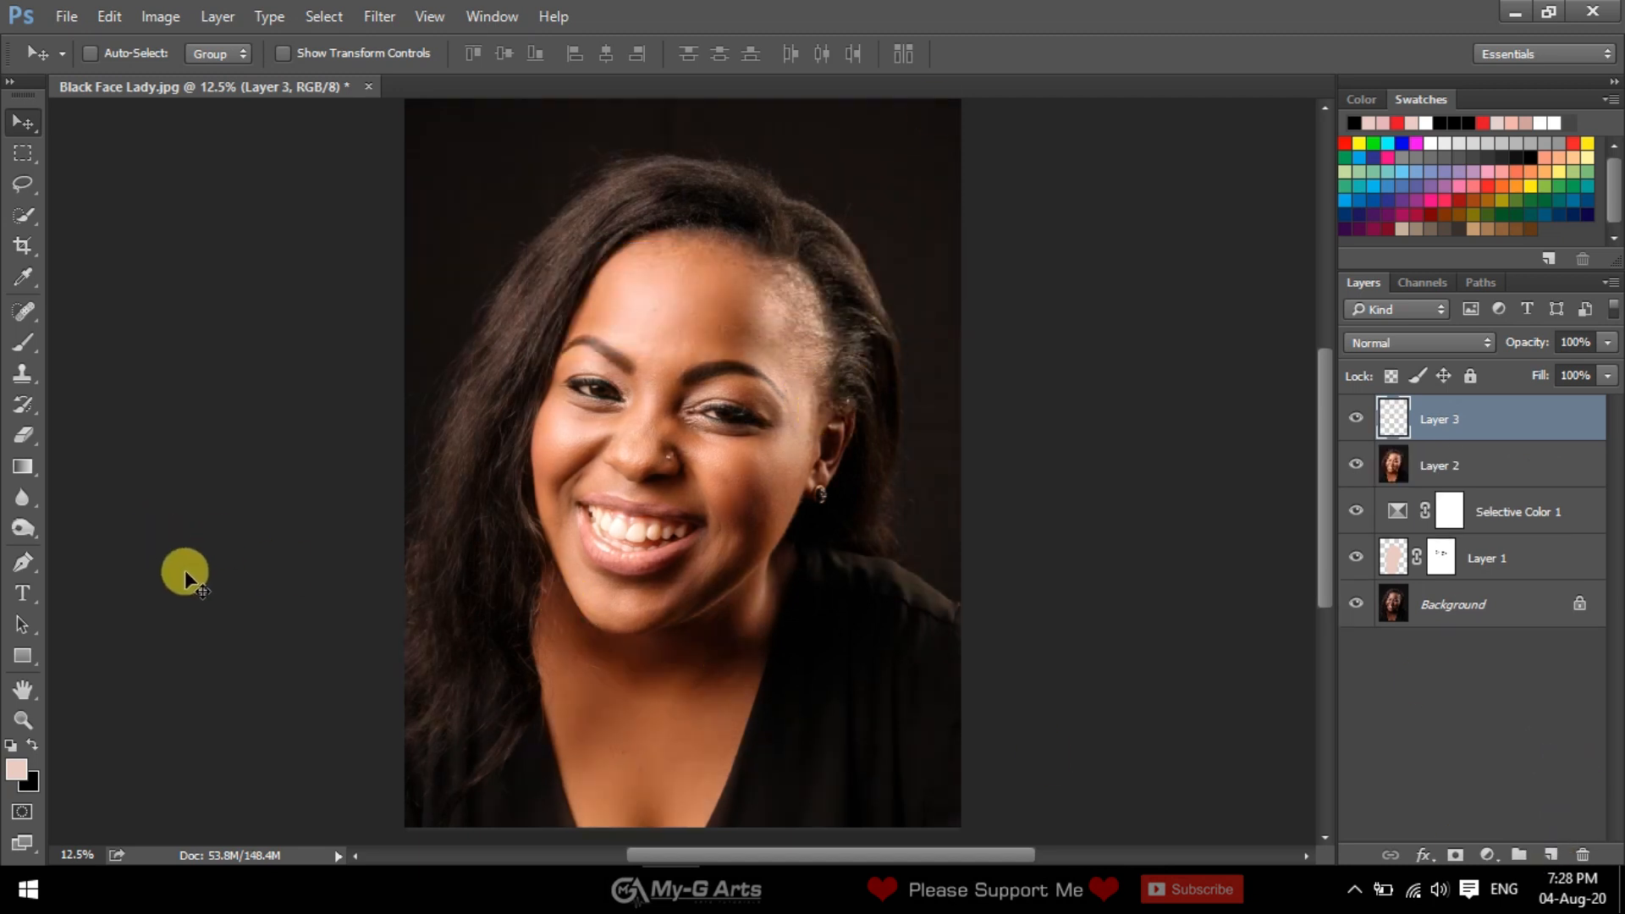
{"action": "key", "text": "ctrl+plus"}
{"action": "key", "text": "ctrl+plus"}
{"action": "key", "text": "ctrl+plus"}
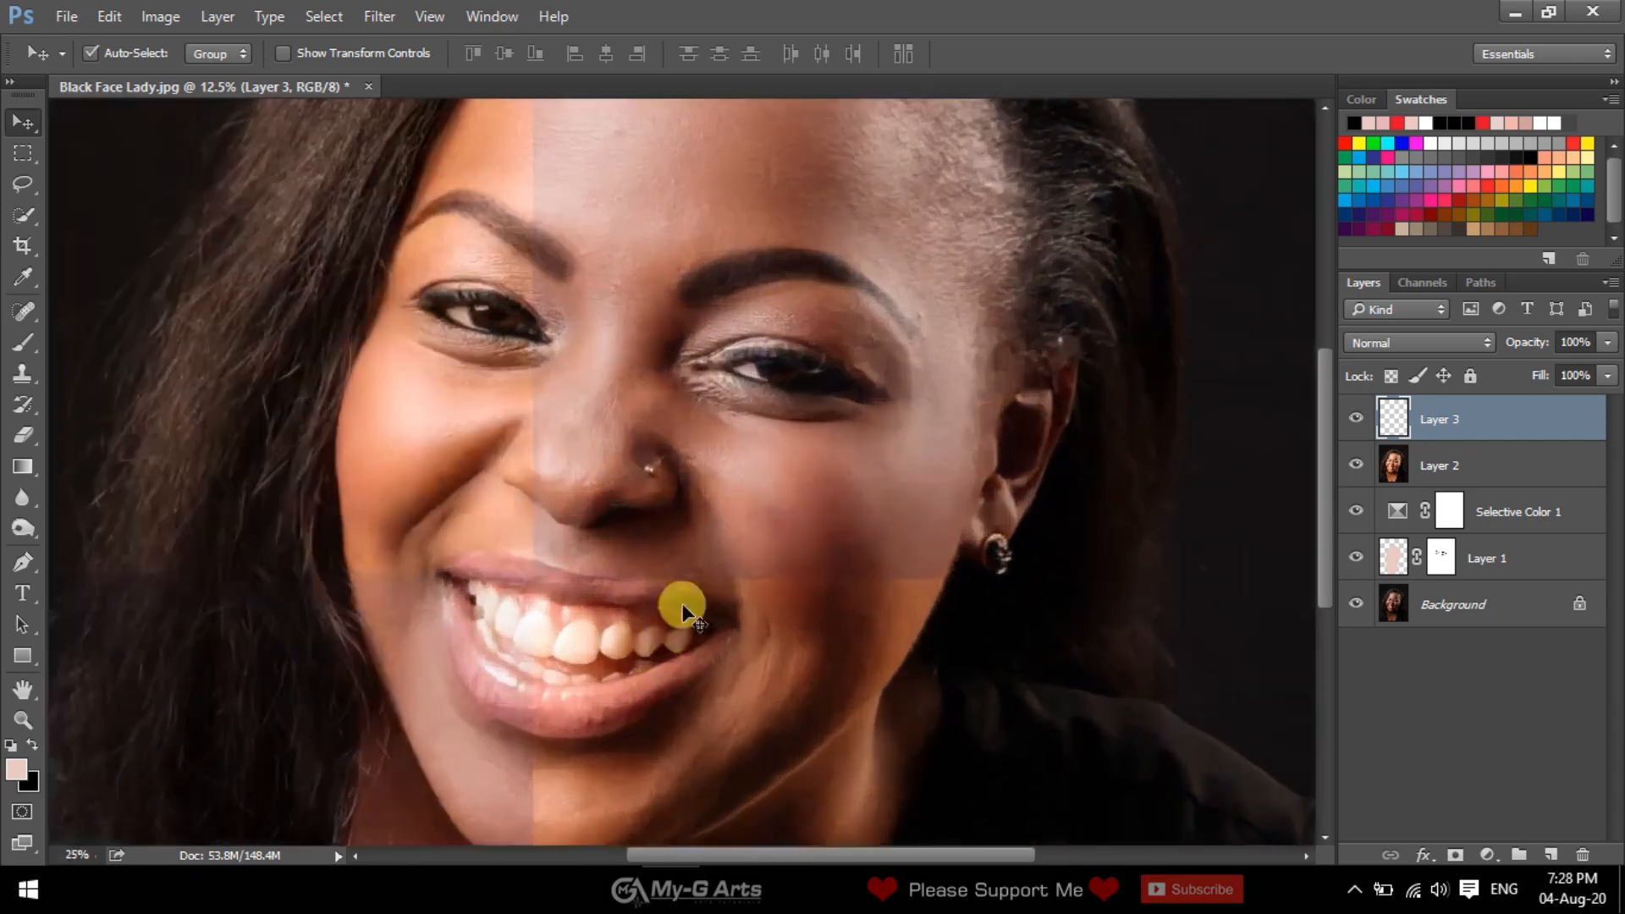
{"action": "left_click_drag", "start_coordinate": [705, 542], "coordinate": [786, 436]}
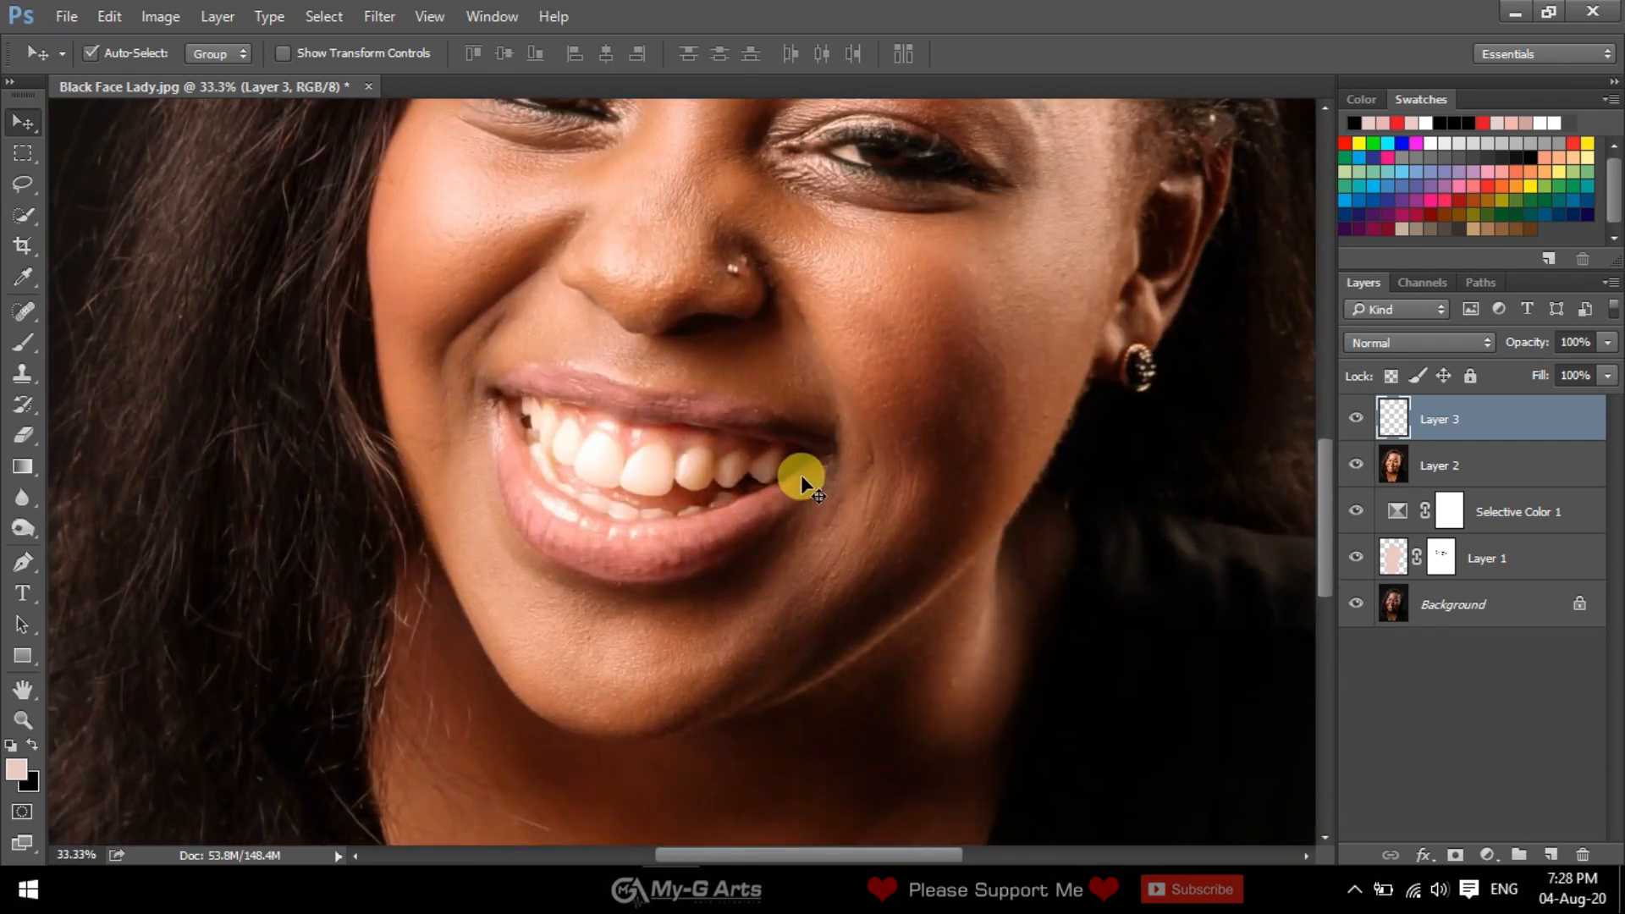
{"action": "key", "text": "ctrl+plus"}
{"action": "key", "text": "ctrl+plus"}
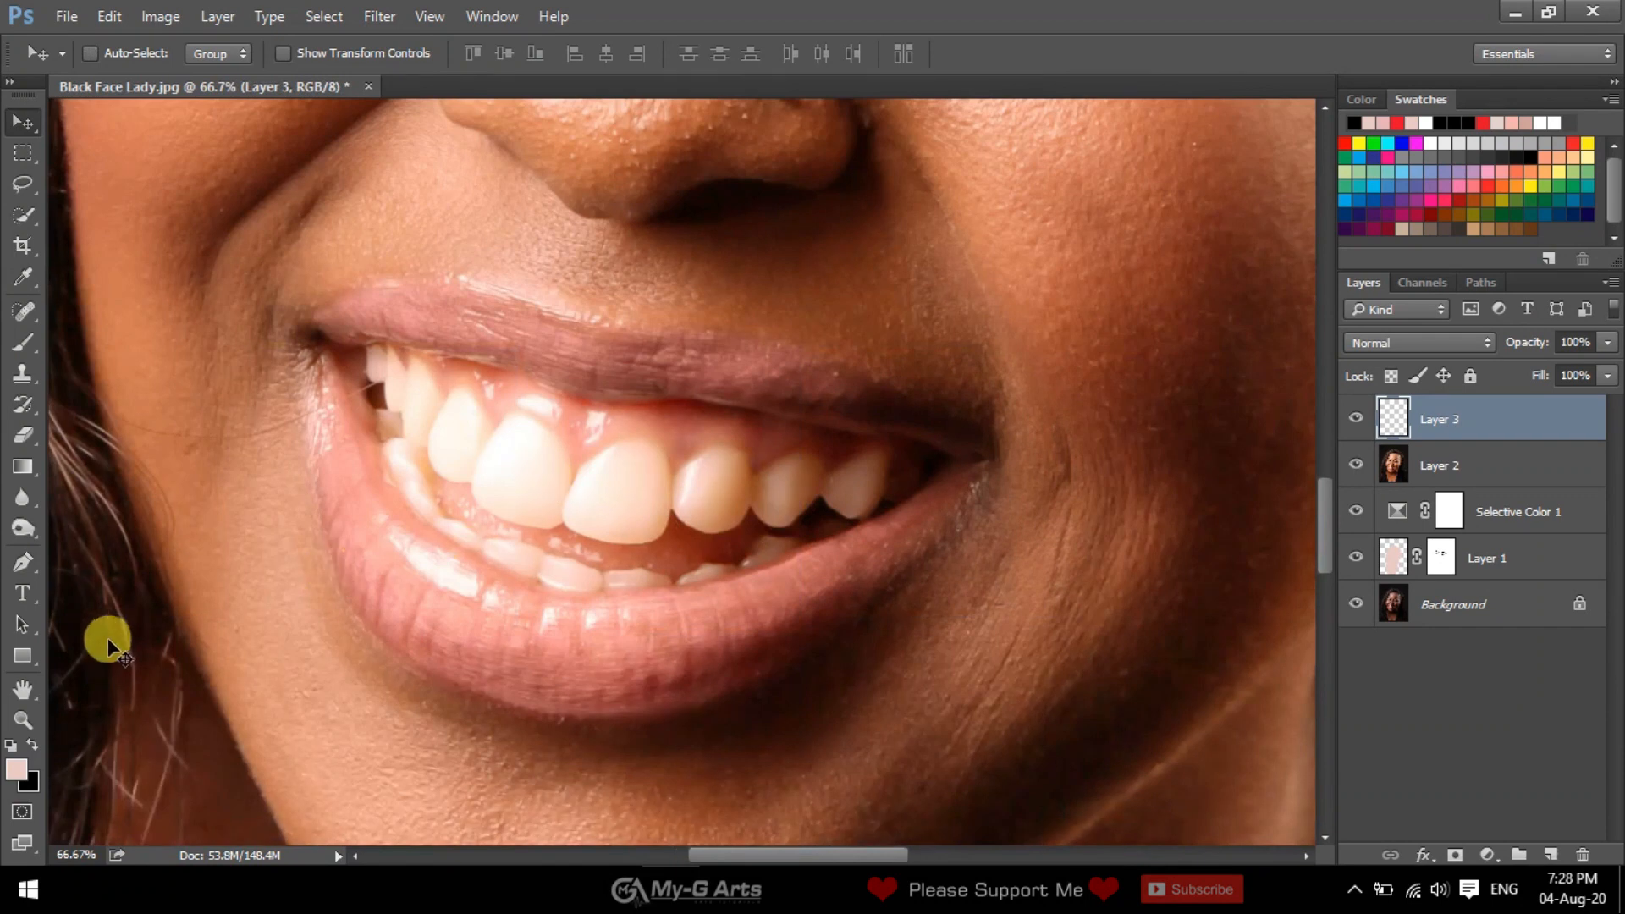
- Set the foreground colour to the strong red #d41b20
{"action": "left_click", "coordinate": [16, 768]}
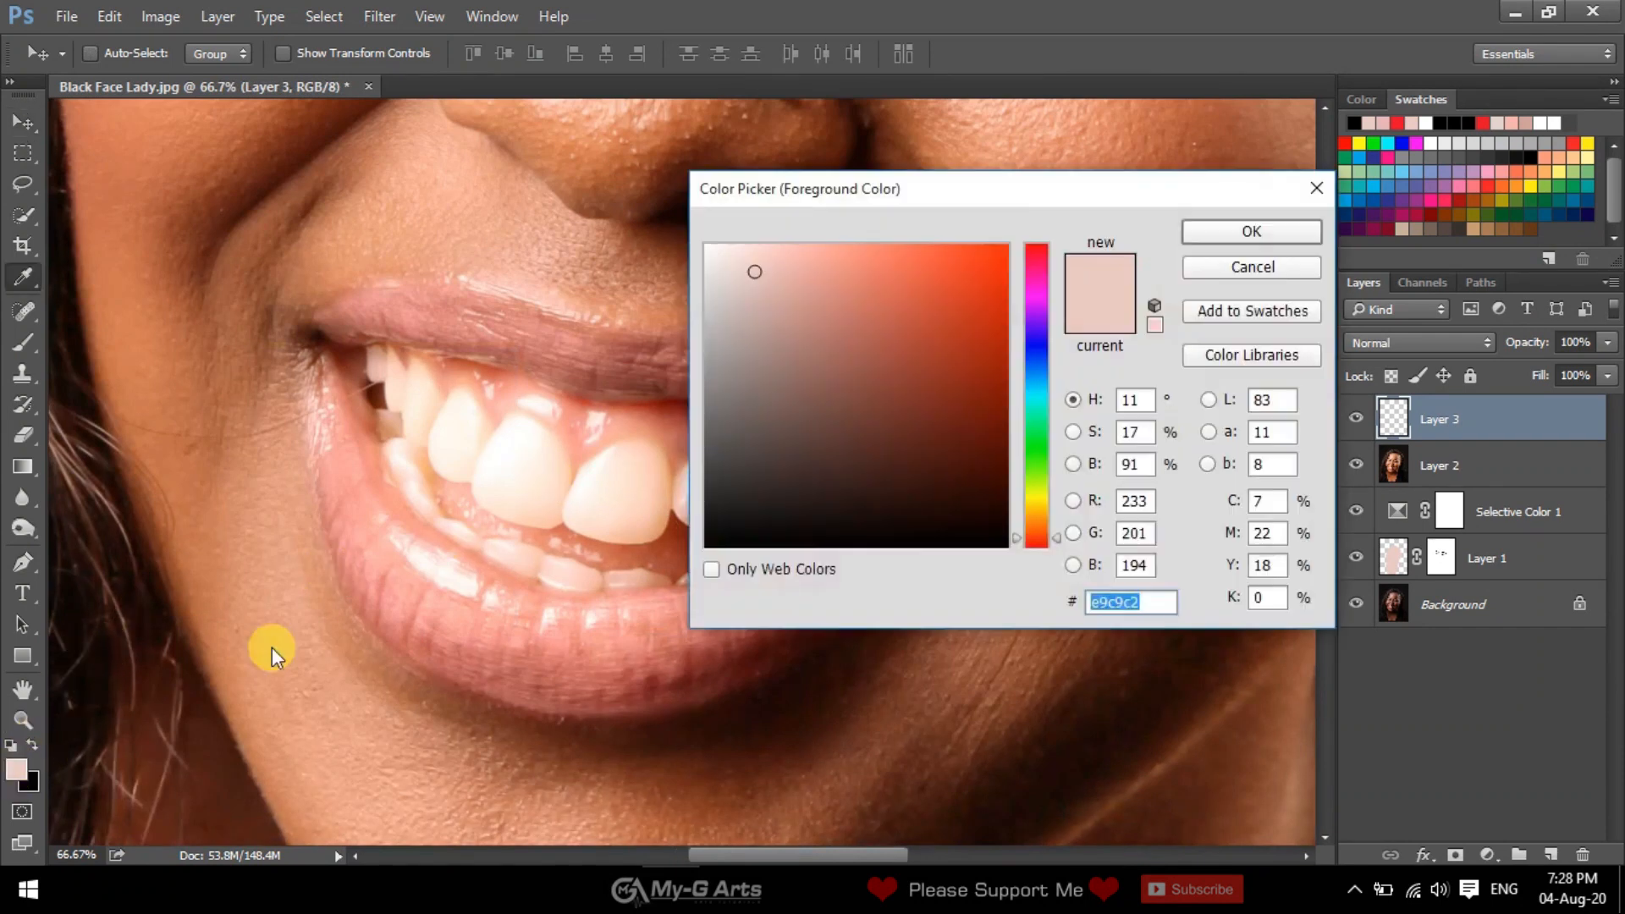
{"action": "left_click", "coordinate": [447, 597]}
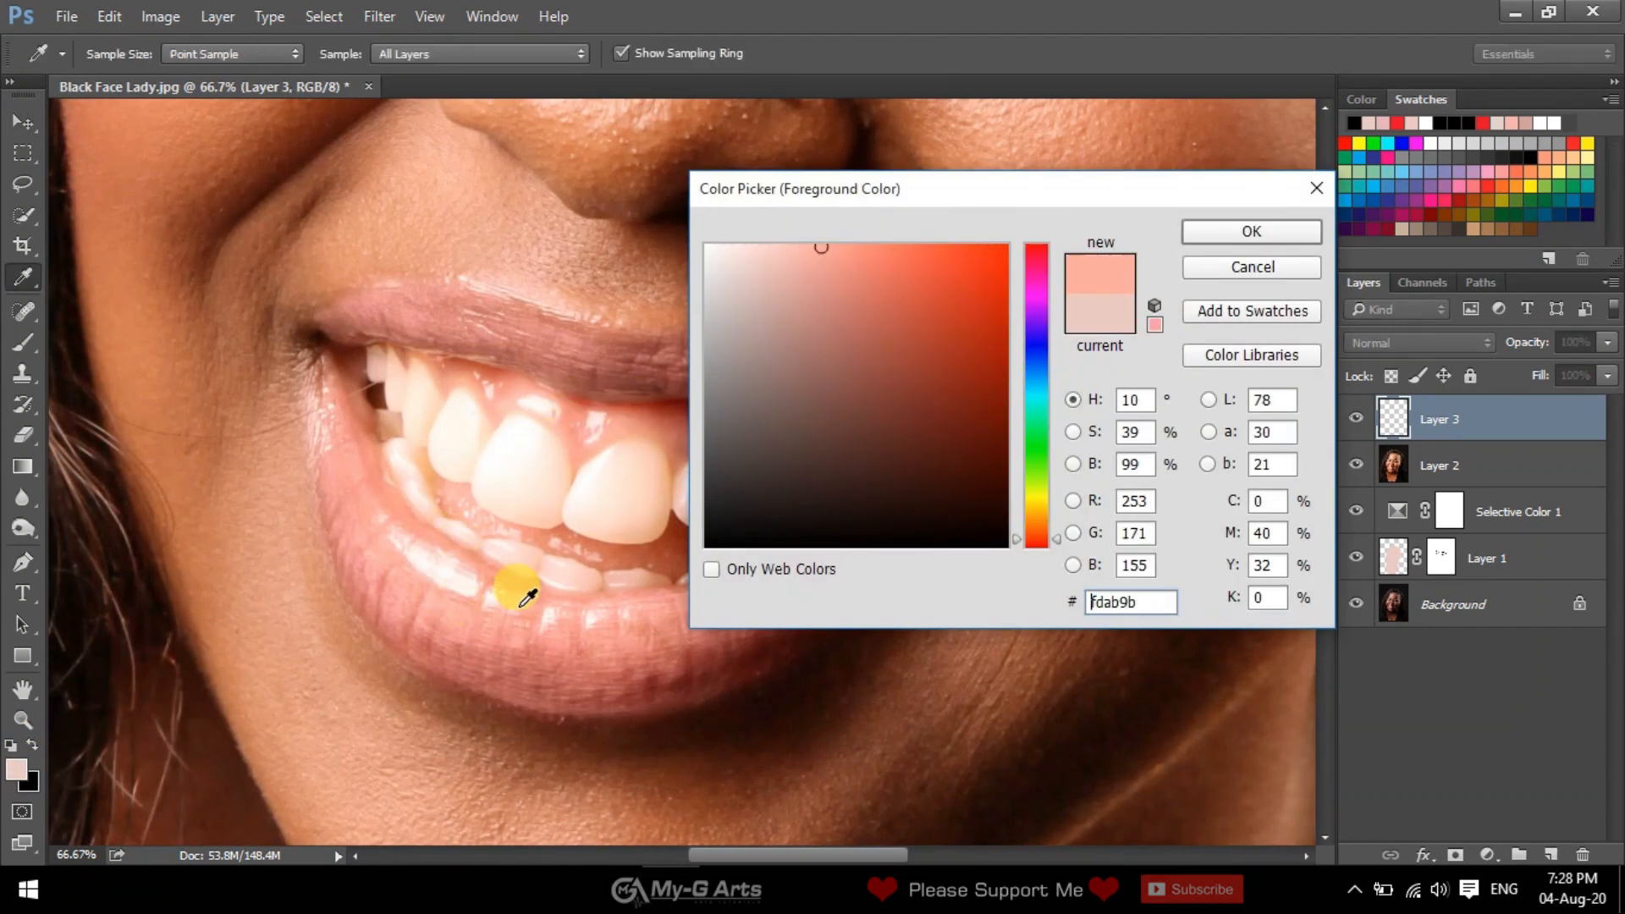
{"action": "mouse_move", "coordinate": [1036, 279]}
{"action": "left_mouse_down"}
{"action": "mouse_move", "coordinate": [1036, 246]}
{"action": "mouse_move", "coordinate": [973, 276]}
{"action": "mouse_move", "coordinate": [969, 295]}
{"action": "left_mouse_up"}
{"action": "left_click", "coordinate": [989, 286]}
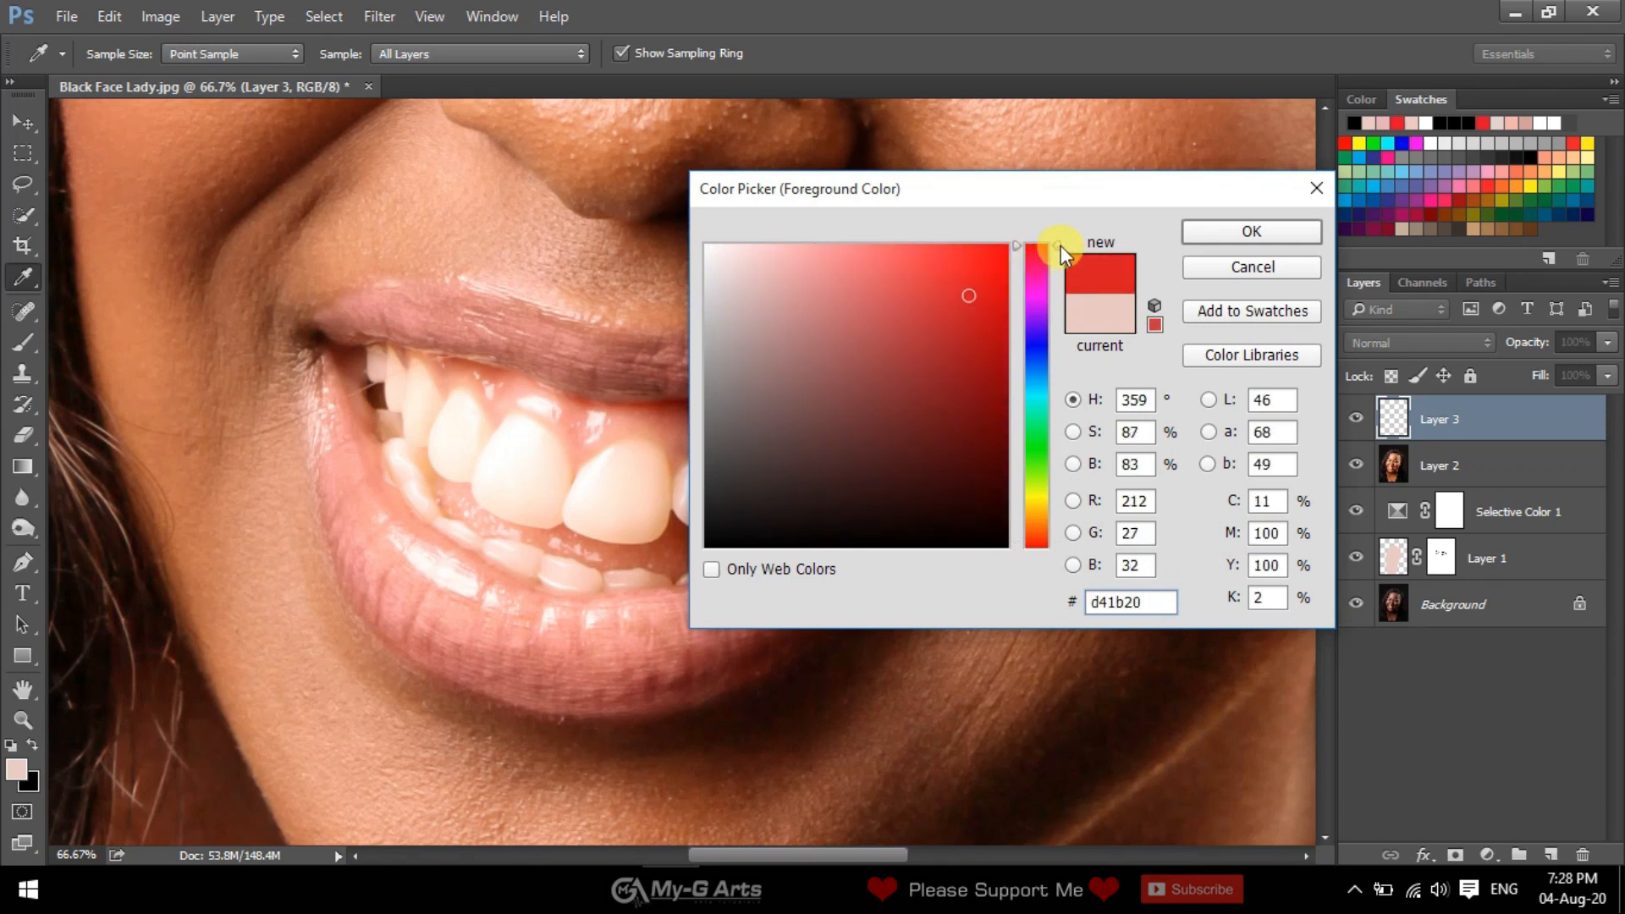
{"action": "left_click", "coordinate": [1198, 235]}
{"action": "key", "text": "v"}
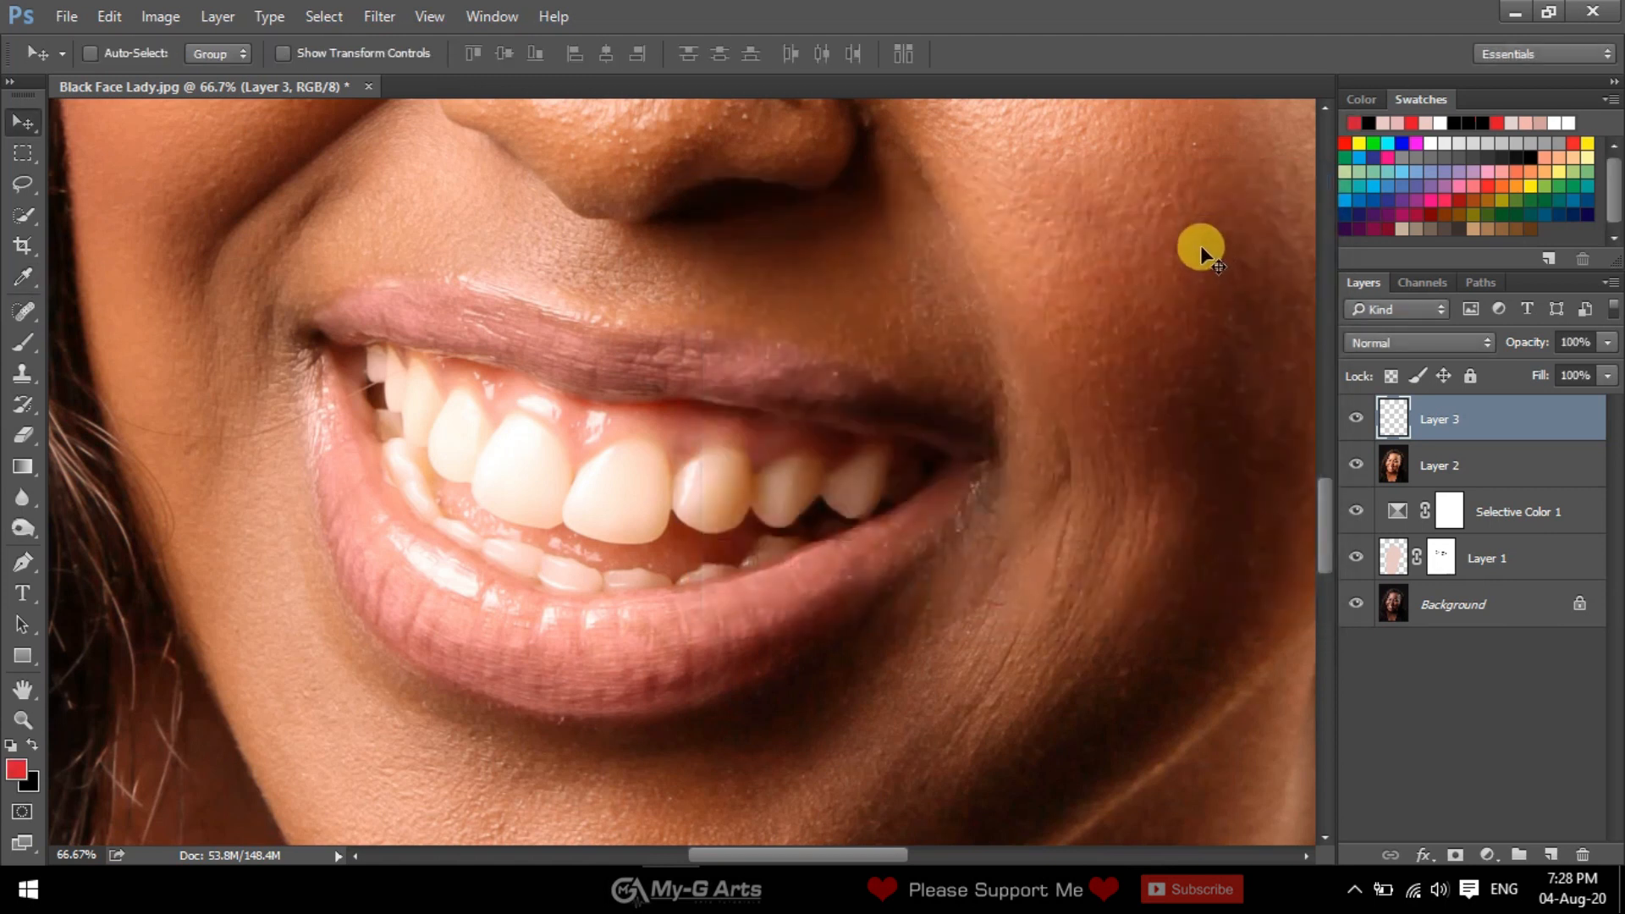
- Paint the lower lip red from corner to corner with a soft brush, narrowing it to 40 px at the thin end
{"action": "left_click", "coordinate": [25, 347]}
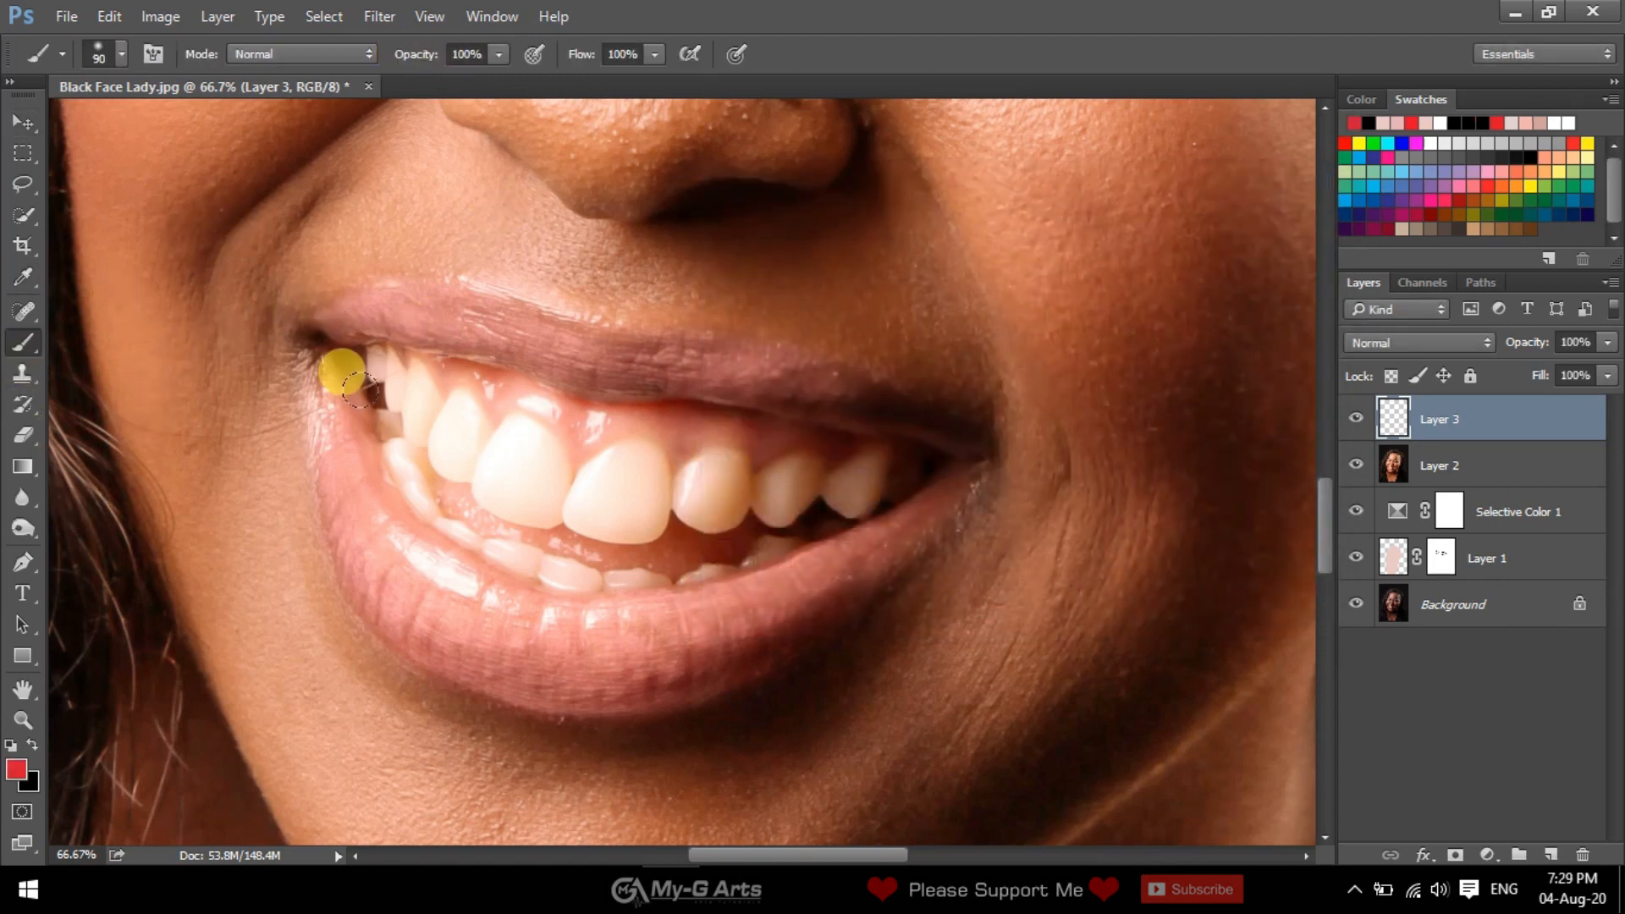
{"action": "mouse_move", "coordinate": [354, 479]}
{"action": "left_mouse_down"}
{"action": "mouse_move", "coordinate": [401, 544]}
{"action": "mouse_move", "coordinate": [464, 573]}
{"action": "mouse_move", "coordinate": [390, 511]}
{"action": "mouse_move", "coordinate": [502, 599]}
{"action": "mouse_move", "coordinate": [671, 605]}
{"action": "mouse_move", "coordinate": [772, 588]}
{"action": "mouse_move", "coordinate": [807, 555]}
{"action": "mouse_move", "coordinate": [753, 588]}
{"action": "mouse_move", "coordinate": [884, 543]}
{"action": "mouse_move", "coordinate": [943, 482]}
{"action": "left_mouse_up"}
{"action": "key", "text": "bracketleft"}
{"action": "key", "text": "bracketleft"}
{"action": "key", "text": "bracketleft"}
{"action": "key", "text": "bracketleft"}
{"action": "key", "text": "bracketleft"}
{"action": "mouse_move", "coordinate": [326, 366]}
{"action": "left_mouse_down"}
{"action": "mouse_move", "coordinate": [380, 483]}
{"action": "mouse_move", "coordinate": [345, 517]}
{"action": "mouse_move", "coordinate": [345, 501]}
{"action": "mouse_move", "coordinate": [381, 550]}
{"action": "mouse_move", "coordinate": [361, 560]}
{"action": "mouse_move", "coordinate": [460, 643]}
{"action": "mouse_move", "coordinate": [432, 541]}
{"action": "mouse_move", "coordinate": [487, 659]}
{"action": "left_mouse_up"}
{"action": "key", "text": "bracketright"}
{"action": "key", "text": "bracketright"}
{"action": "key", "text": "bracketright"}
{"action": "key", "text": "bracketright"}
{"action": "mouse_move", "coordinate": [379, 588]}
{"action": "left_mouse_down"}
{"action": "mouse_move", "coordinate": [449, 656]}
{"action": "mouse_move", "coordinate": [689, 621]}
{"action": "mouse_move", "coordinate": [613, 580]}
{"action": "left_mouse_up"}
{"action": "mouse_move", "coordinate": [272, 547]}
{"action": "left_mouse_down"}
{"action": "mouse_move", "coordinate": [588, 612]}
{"action": "mouse_move", "coordinate": [674, 591]}
{"action": "mouse_move", "coordinate": [762, 521]}
{"action": "mouse_move", "coordinate": [853, 495]}
{"action": "mouse_move", "coordinate": [883, 440]}
{"action": "left_mouse_up"}
{"action": "key", "text": "bracketleft"}
{"action": "key", "text": "bracketleft"}
{"action": "key", "text": "bracketleft"}
{"action": "key", "text": "bracketleft"}
{"action": "key", "text": "bracketleft"}
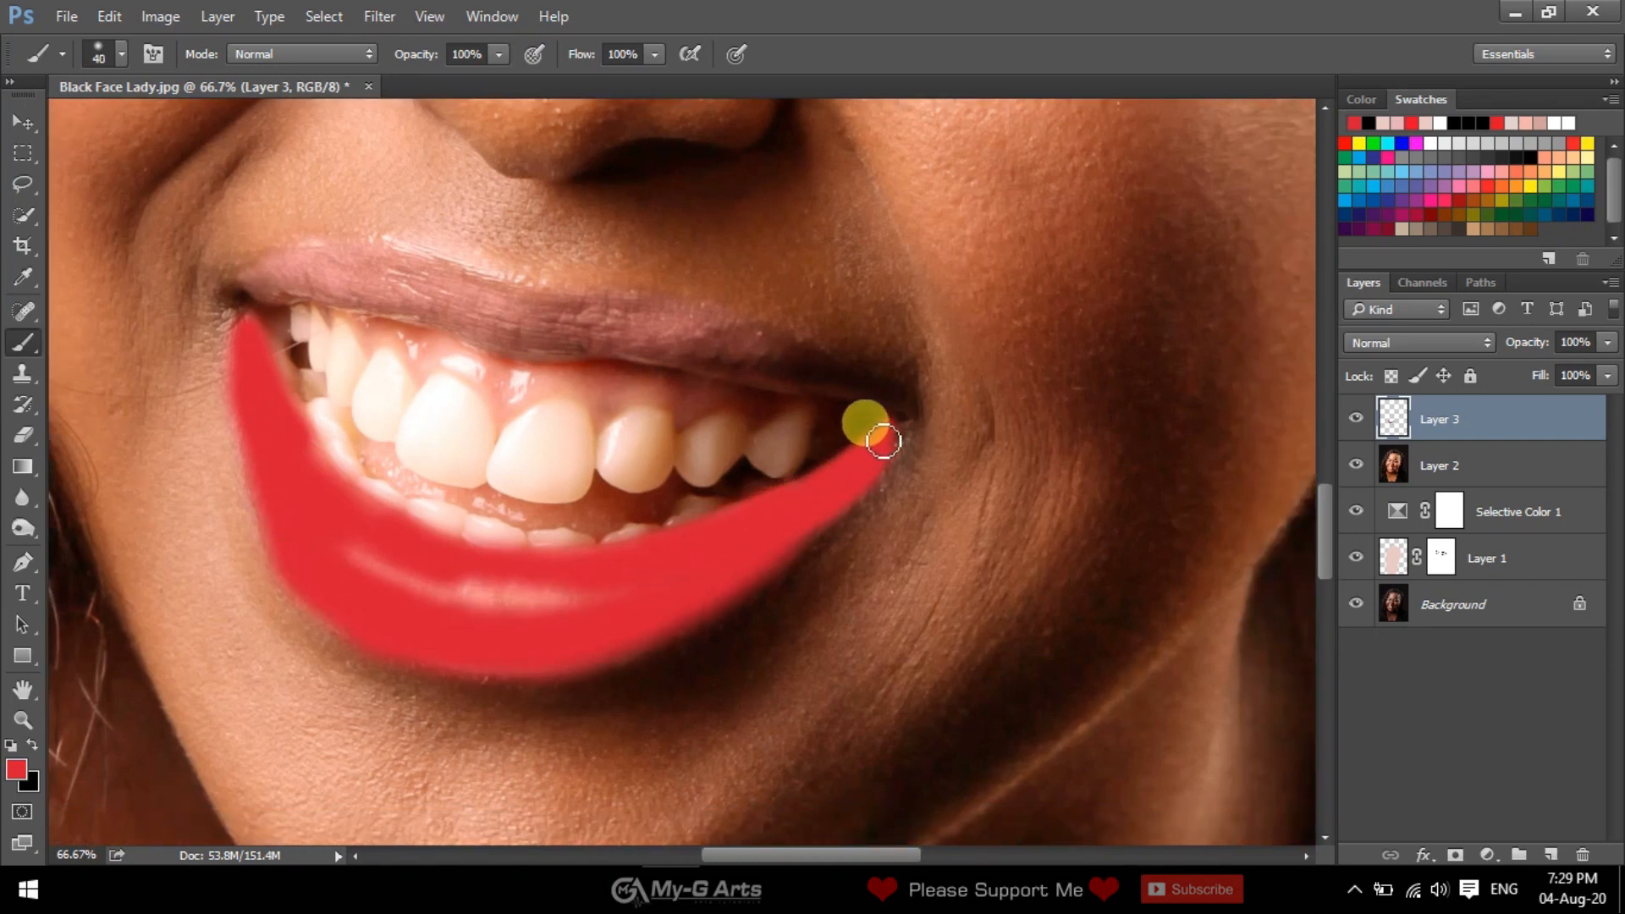
- Fill the unpainted highlight in the middle and the side of the lower lip with red using a larger brush
{"action": "key", "text": "bracketright"}
{"action": "key", "text": "bracketright"}
{"action": "key", "text": "bracketright"}
{"action": "key", "text": "bracketright"}
{"action": "key", "text": "bracketright"}
{"action": "mouse_move", "coordinate": [595, 599]}
{"action": "left_mouse_down"}
{"action": "mouse_move", "coordinate": [376, 573]}
{"action": "mouse_move", "coordinate": [517, 590]}
{"action": "mouse_move", "coordinate": [392, 568]}
{"action": "left_mouse_up"}
{"action": "left_click_drag", "start_coordinate": [250, 449], "coordinate": [305, 540]}
- Paint a red outline along the outer edge of the upper lip with a small soft brush
{"action": "key", "text": "bracketleft"}
{"action": "key", "text": "bracketleft"}
{"action": "key", "text": "bracketleft"}
{"action": "key", "text": "bracketleft"}
{"action": "key", "text": "bracketleft"}
{"action": "key", "text": "bracketleft"}
{"action": "mouse_move", "coordinate": [260, 284]}
{"action": "left_mouse_down"}
{"action": "mouse_move", "coordinate": [410, 250]}
{"action": "mouse_move", "coordinate": [624, 290]}
{"action": "mouse_move", "coordinate": [852, 381]}
{"action": "mouse_move", "coordinate": [762, 349]}
{"action": "mouse_move", "coordinate": [900, 407]}
{"action": "mouse_move", "coordinate": [901, 429]}
{"action": "left_mouse_up"}
{"action": "key", "text": "bracketleft"}
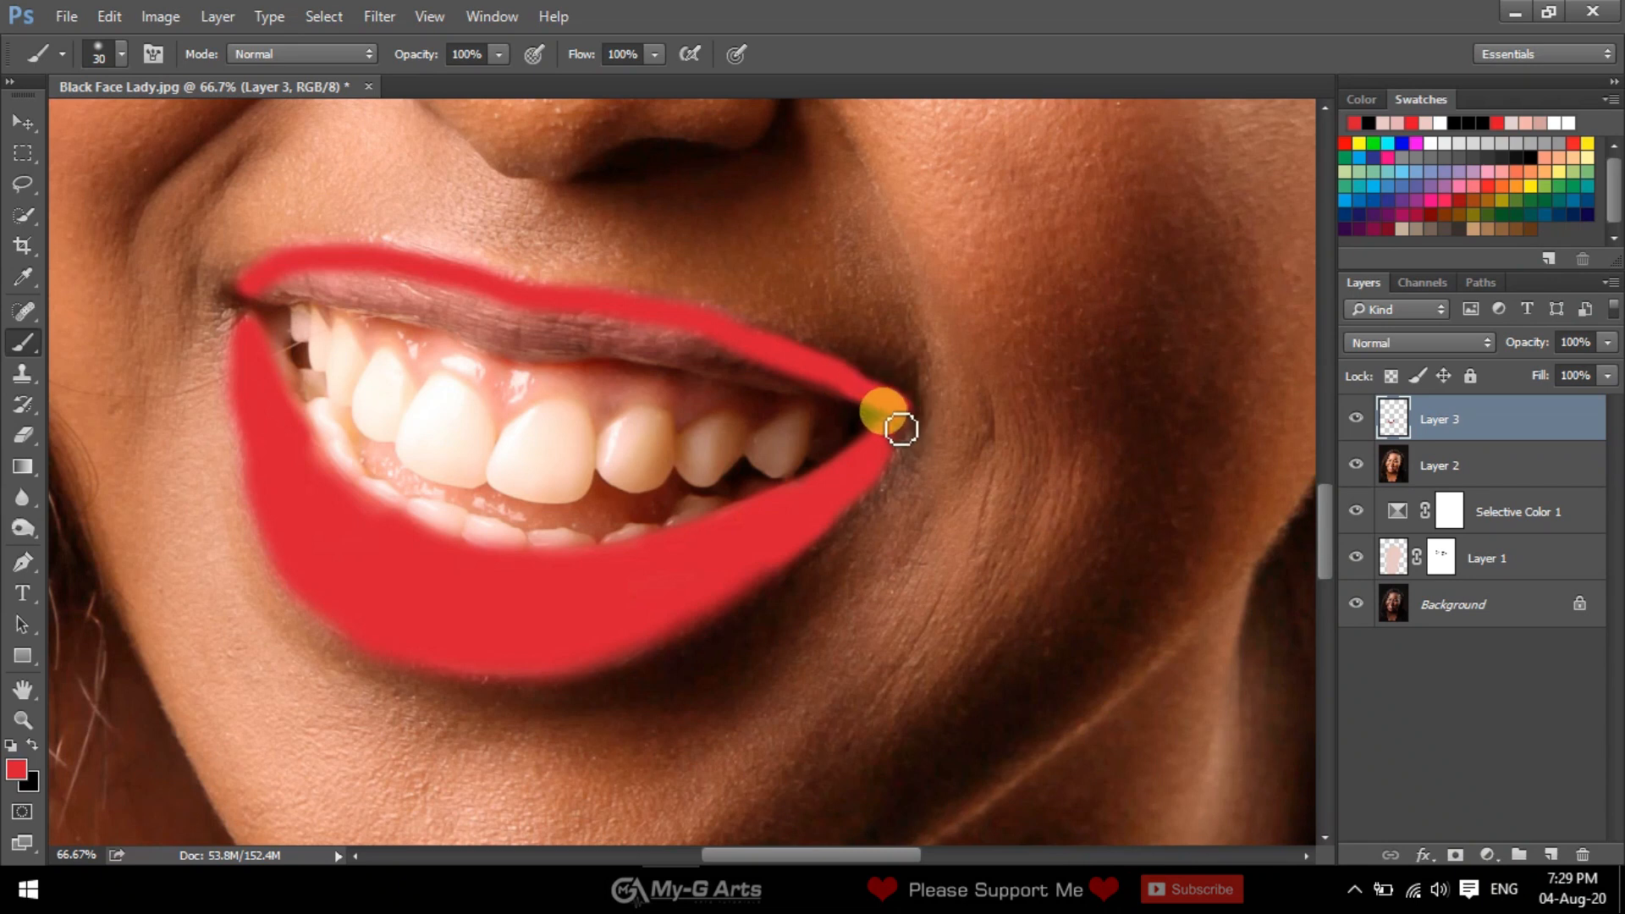
- Fill the rest of the upper lip with red down to its inner edge above the teeth
{"action": "key", "text": "ctrl+plus"}
{"action": "key", "text": "bracketright"}
{"action": "key", "text": "bracketright"}
{"action": "key", "text": "bracketright"}
{"action": "mouse_move", "coordinate": [389, 273]}
{"action": "left_mouse_down"}
{"action": "mouse_move", "coordinate": [820, 327]}
{"action": "mouse_move", "coordinate": [910, 385]}
{"action": "left_mouse_up"}
{"action": "key", "text": "ctrl+minus"}
{"action": "key", "text": "bracketright"}
{"action": "key", "text": "bracketright"}
{"action": "key", "text": "bracketright"}
{"action": "mouse_move", "coordinate": [322, 287]}
{"action": "left_mouse_down"}
{"action": "mouse_move", "coordinate": [785, 374]}
{"action": "mouse_move", "coordinate": [874, 421]}
{"action": "left_mouse_up"}
- Touch up the mouth corner beside the long hair and the lower lip's inner edge with red using a smaller brush
{"action": "key", "text": "bracketleft"}
{"action": "key", "text": "bracketleft"}
{"action": "key", "text": "bracketleft"}
{"action": "mouse_move", "coordinate": [268, 342]}
{"action": "left_mouse_down"}
{"action": "mouse_move", "coordinate": [274, 434]}
{"action": "mouse_move", "coordinate": [292, 425]}
{"action": "mouse_move", "coordinate": [415, 555]}
{"action": "mouse_move", "coordinate": [509, 592]}
{"action": "mouse_move", "coordinate": [428, 602]}
{"action": "mouse_move", "coordinate": [339, 581]}
{"action": "mouse_move", "coordinate": [875, 489]}
{"action": "mouse_move", "coordinate": [750, 547]}
{"action": "mouse_move", "coordinate": [764, 547]}
{"action": "mouse_move", "coordinate": [568, 502]}
{"action": "mouse_move", "coordinate": [822, 553]}
{"action": "mouse_move", "coordinate": [859, 540]}
{"action": "mouse_move", "coordinate": [725, 559]}
{"action": "left_mouse_up"}
{"action": "key", "text": "bracketright"}
{"action": "key", "text": "bracketright"}
{"action": "key", "text": "bracketright"}
- Clean up the edges of the red lip paint with a soft Eraser enlarged to 70 px
{"action": "scroll", "coordinate": [820, 544], "scroll_direction": "down", "scroll_amount": 1}
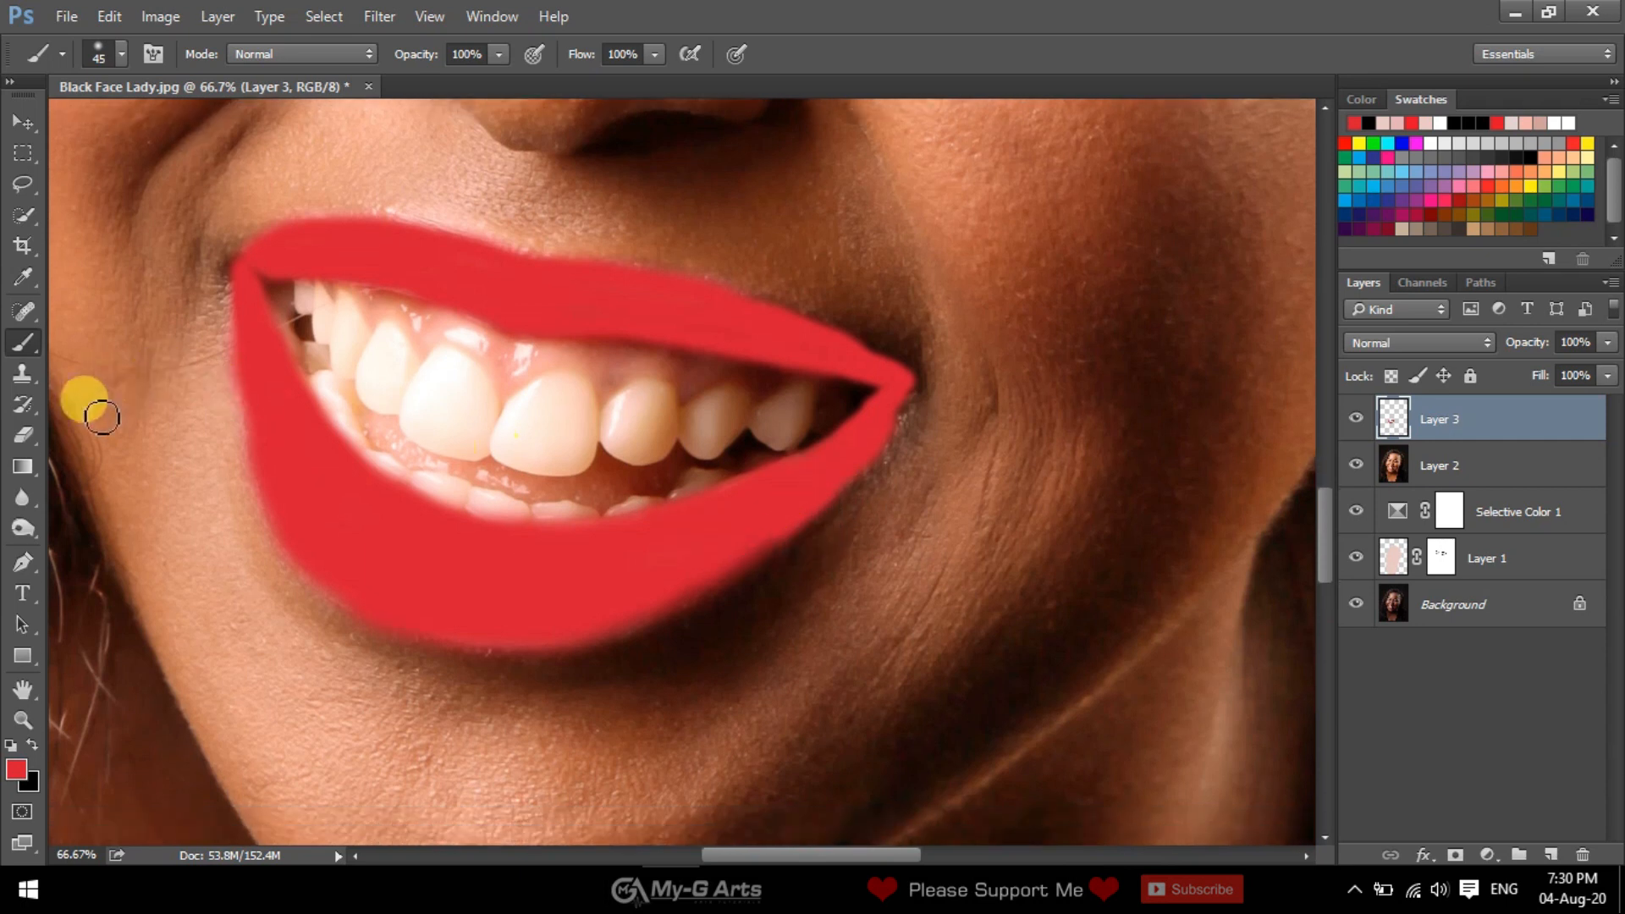
{"action": "left_click", "coordinate": [19, 431]}
{"action": "left_click_drag", "start_coordinate": [809, 479], "coordinate": [777, 491]}
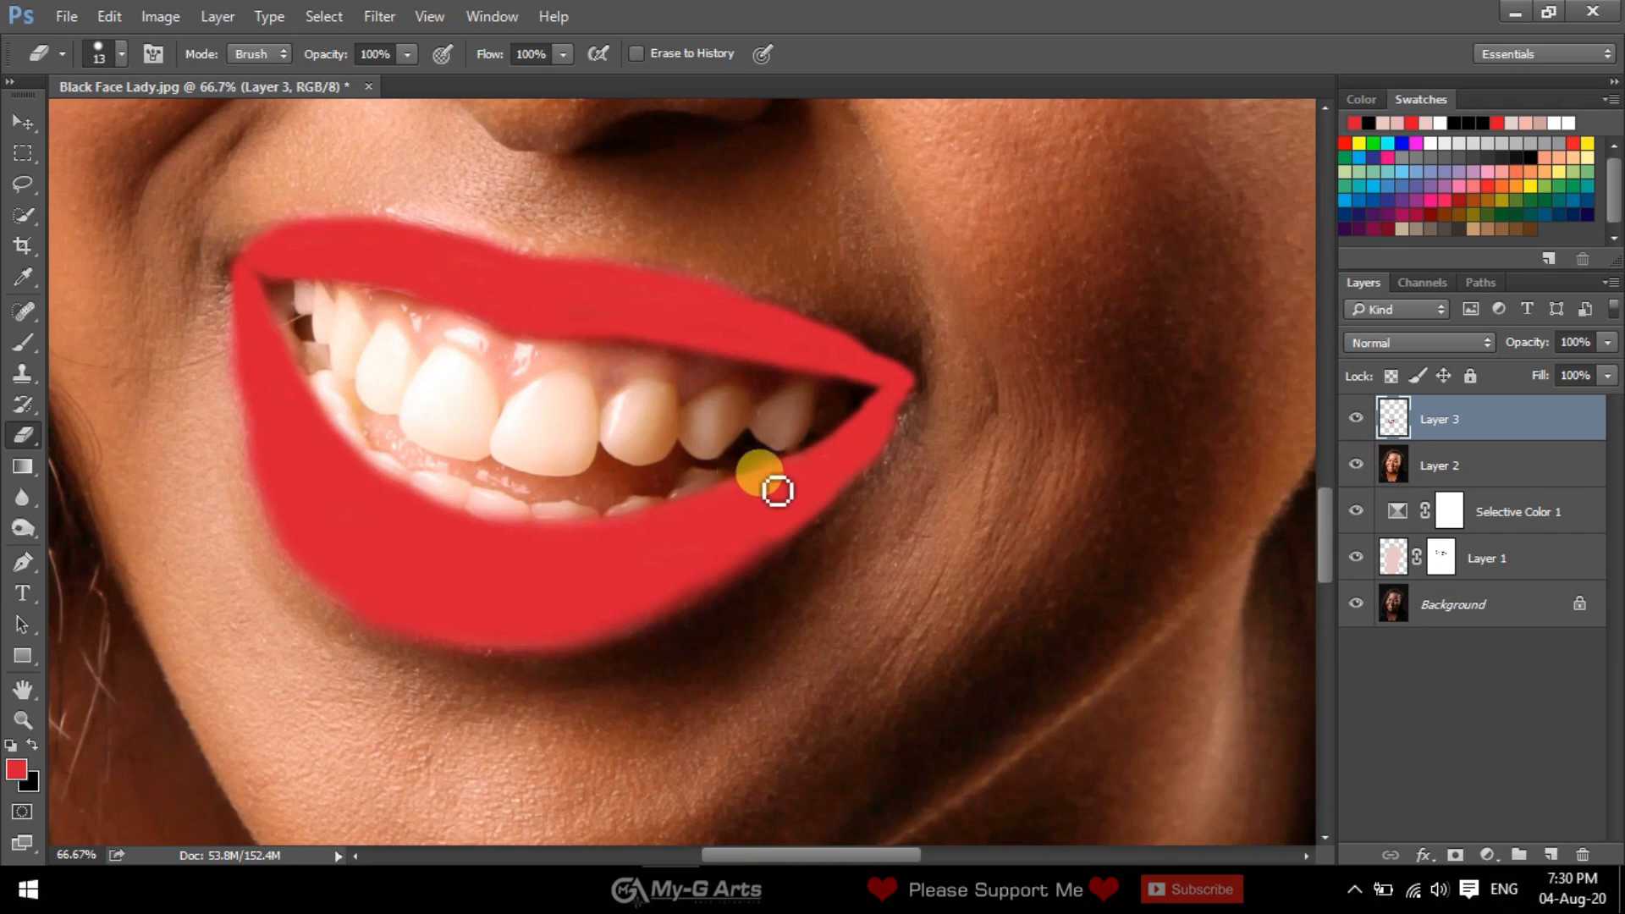
{"action": "key", "text": "bracketright"}
{"action": "key", "text": "bracketright"}
{"action": "key", "text": "bracketright"}
{"action": "key", "text": "bracketright"}
{"action": "key", "text": "bracketright"}
{"action": "key", "text": "bracketright"}
{"action": "key", "text": "bracketright"}
{"action": "key", "text": "bracketright"}
{"action": "key", "text": "bracketright"}
{"action": "key", "text": "bracketright"}
{"action": "key", "text": "bracketright"}
{"action": "key", "text": "bracketright"}
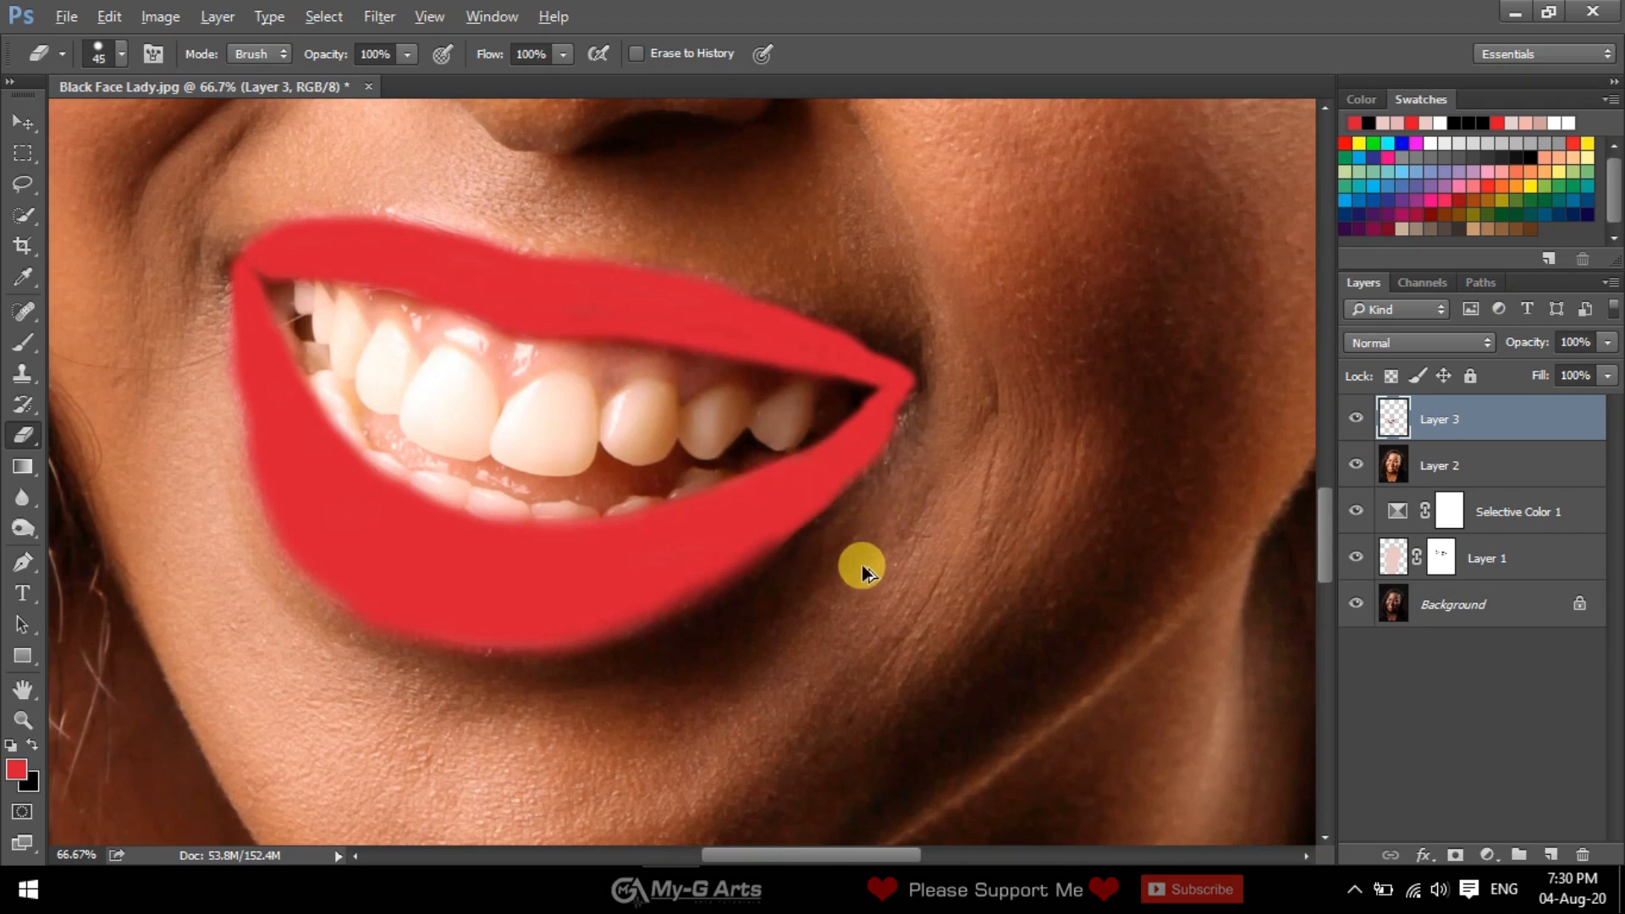
{"action": "left_click", "coordinate": [118, 56]}
{"action": "double_click", "coordinate": [46, 280]}
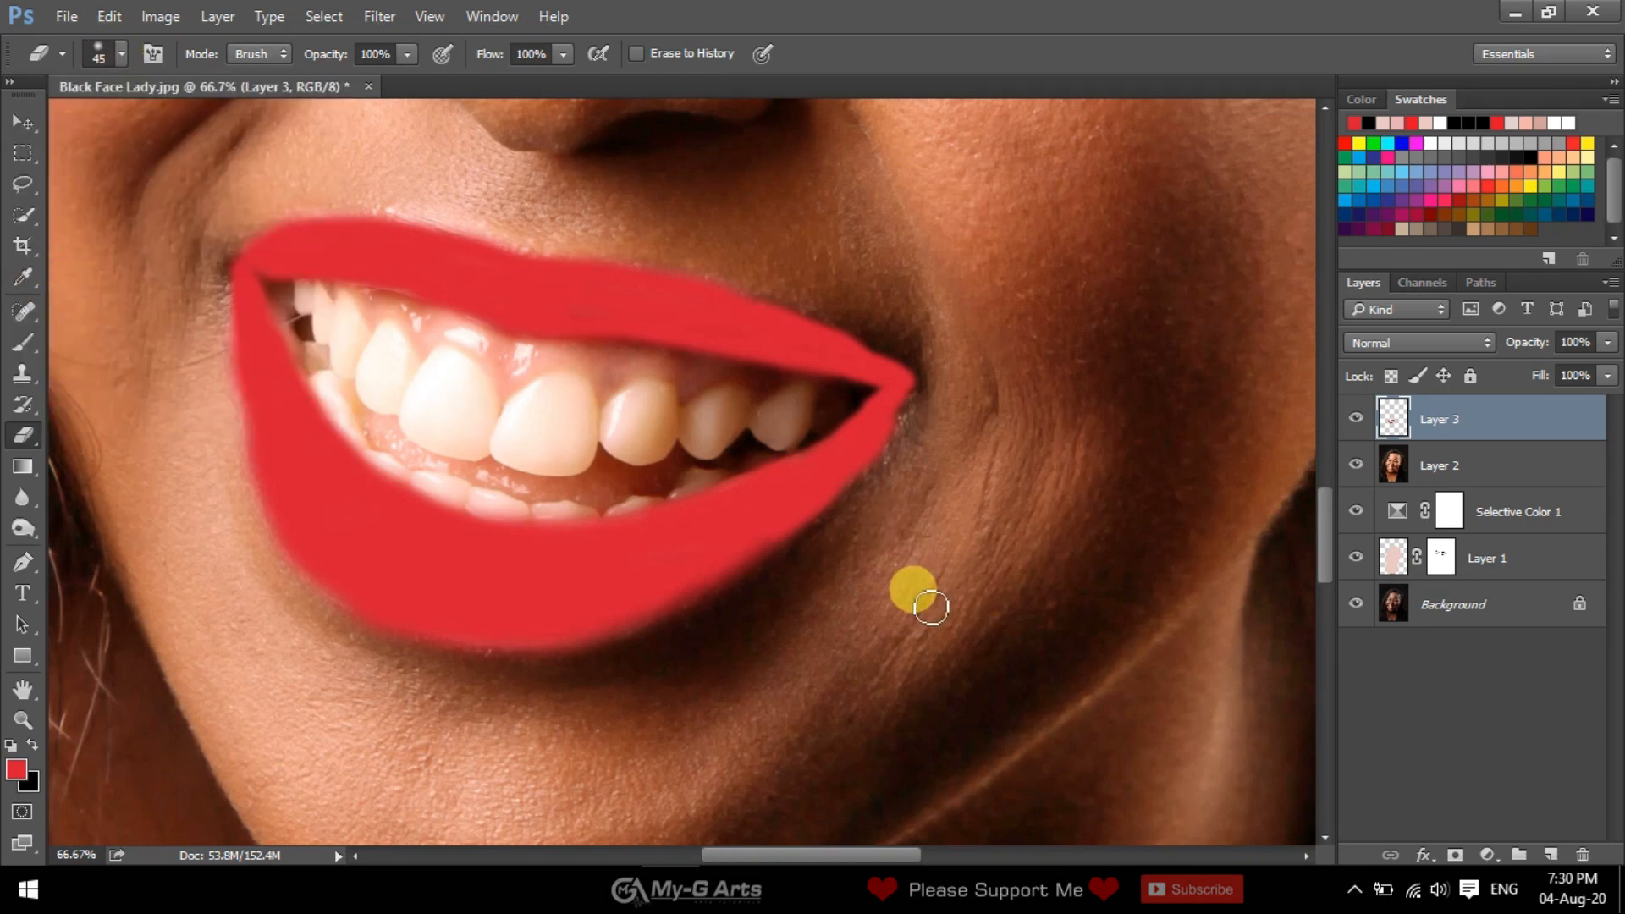
{"action": "key", "text": "bracketright"}
{"action": "key", "text": "bracketright"}
{"action": "key", "text": "bracketright"}
{"action": "mouse_move", "coordinate": [791, 557]}
{"action": "left_mouse_down"}
{"action": "mouse_move", "coordinate": [894, 451]}
{"action": "mouse_move", "coordinate": [851, 520]}
{"action": "left_mouse_up"}
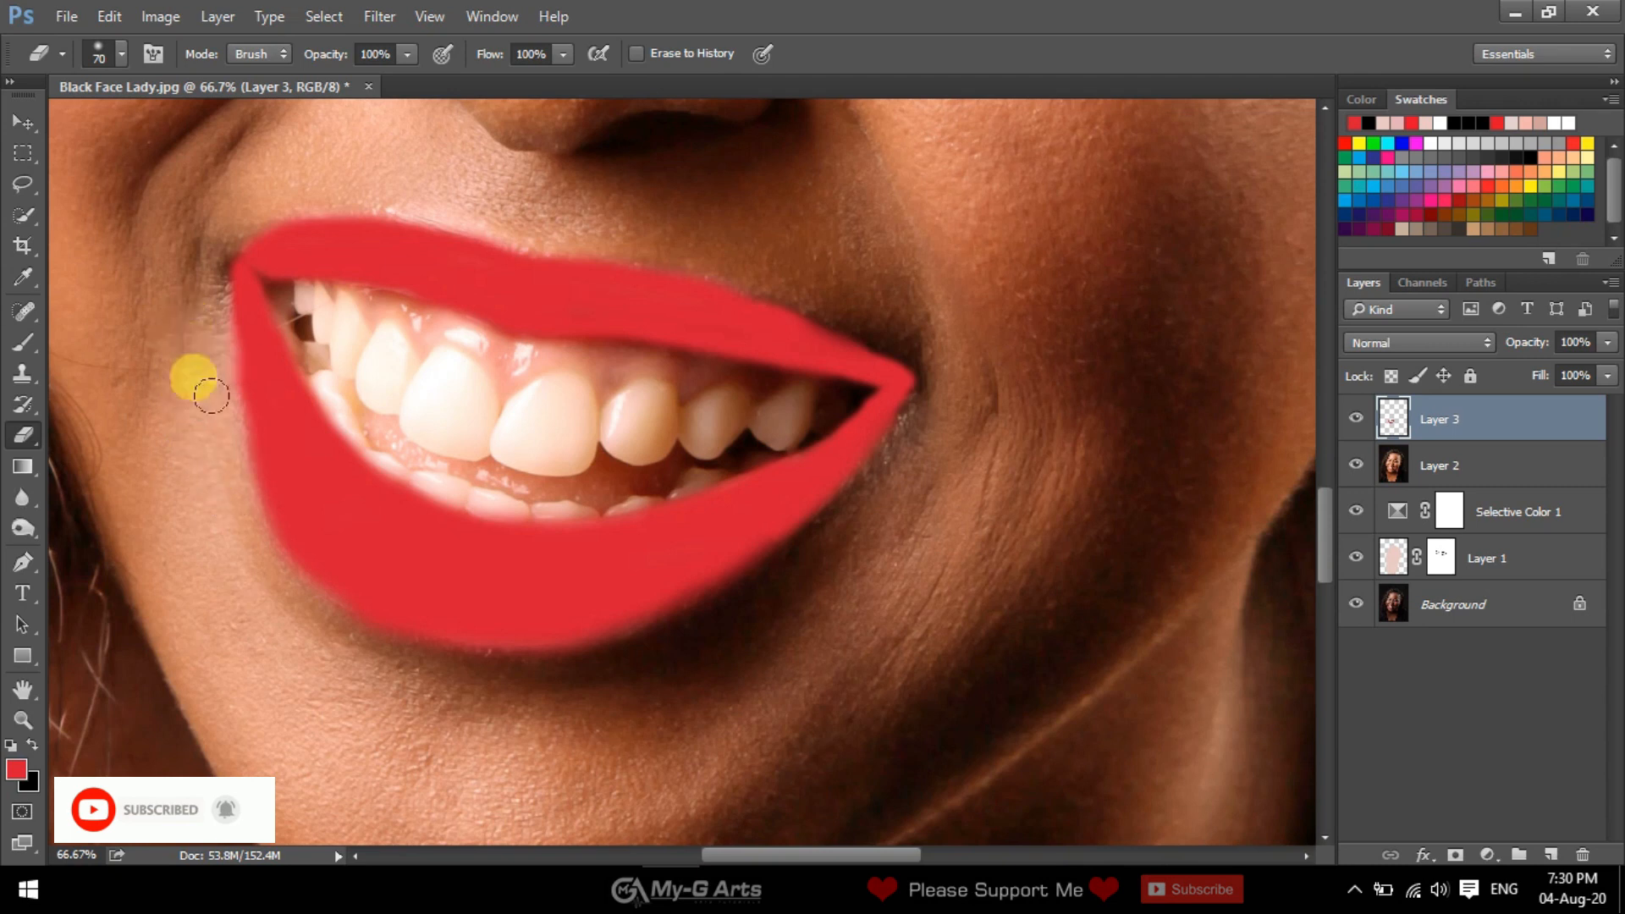
- Set the lipstick layer's blend mode to Soft Light and its opacity to 86%
{"action": "key", "text": "ctrl+0"}
{"action": "key", "text": "ctrl+minus"}
{"action": "key", "text": "ctrl+minus"}
{"action": "key", "text": "ctrl+minus"}
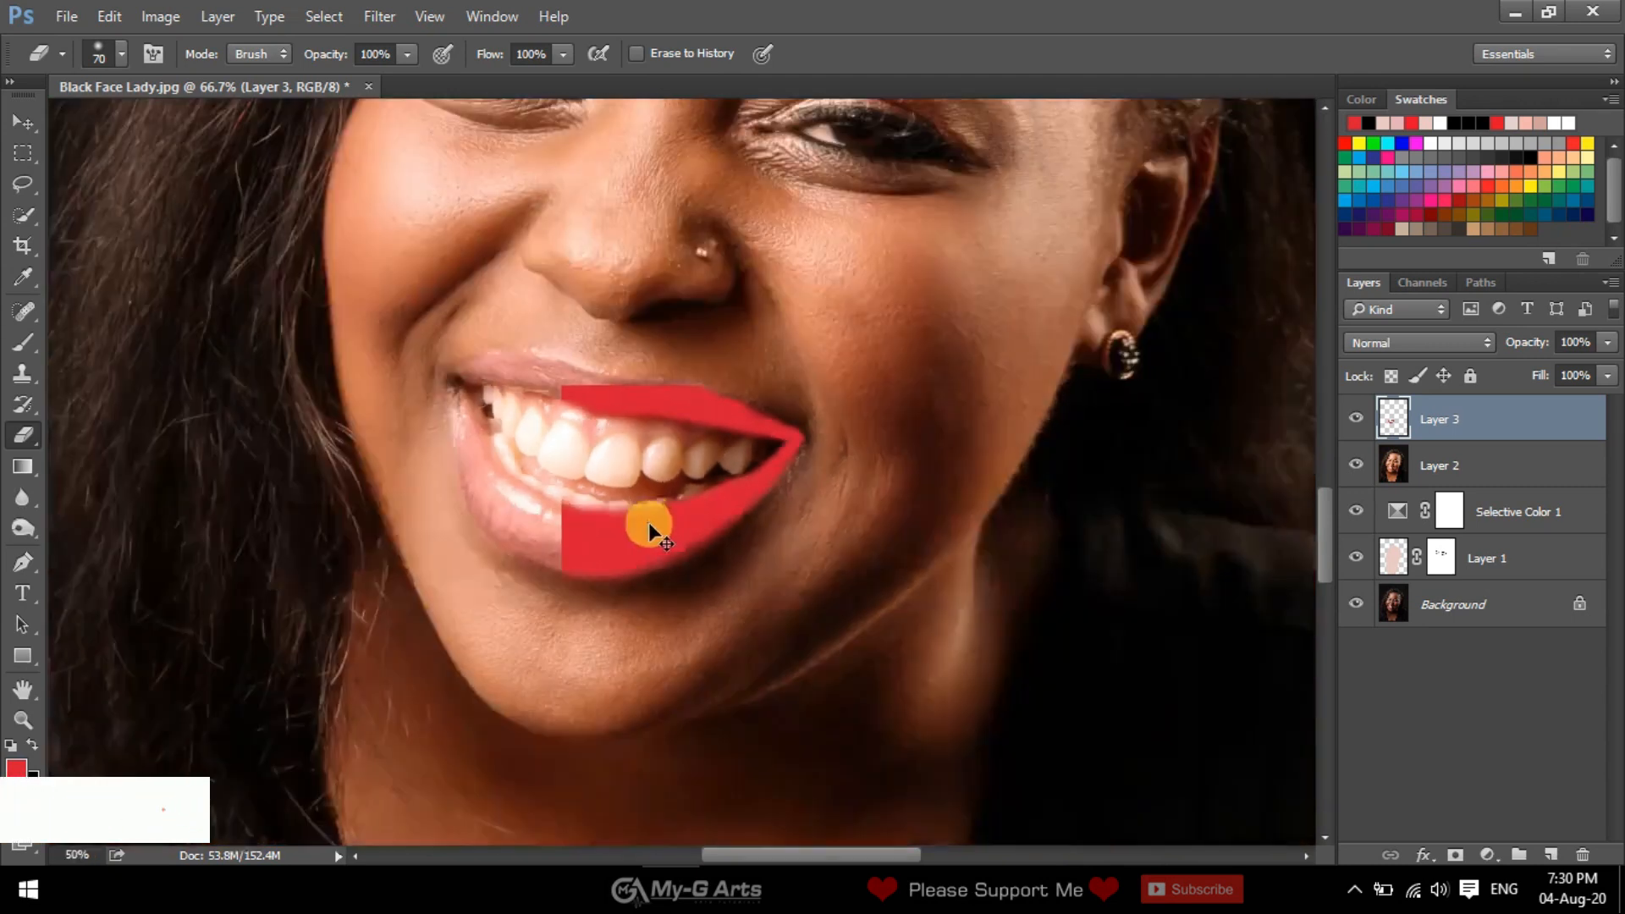
{"action": "key", "text": "ctrl+minus"}
{"action": "key", "text": "ctrl+minus"}
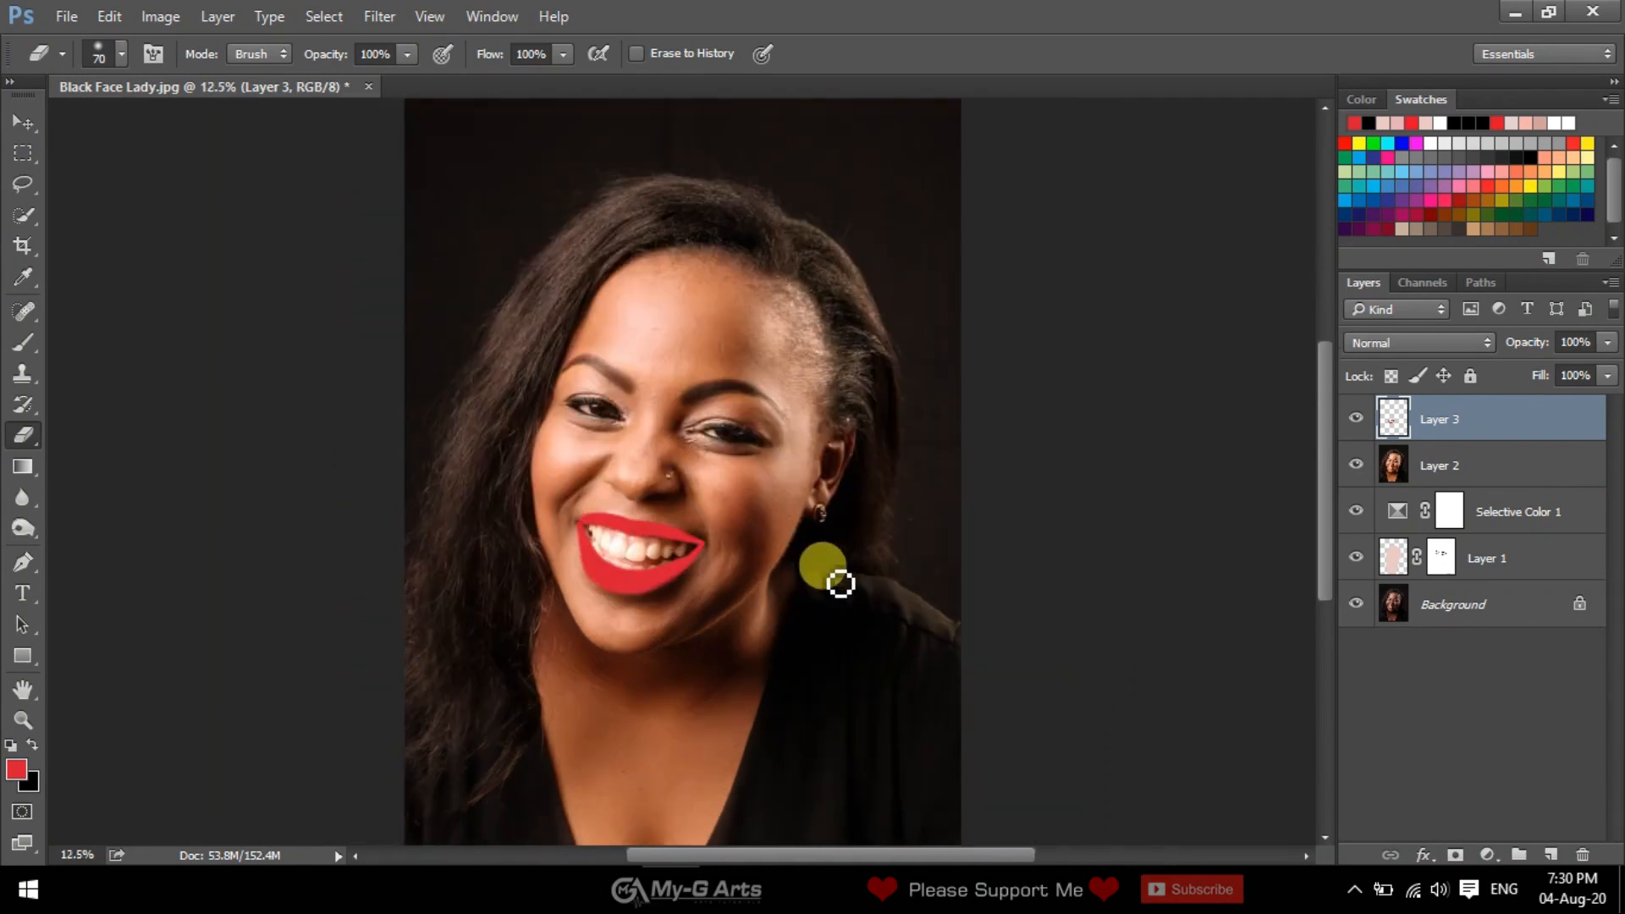
{"action": "left_click", "coordinate": [1408, 342]}
{"action": "left_click", "coordinate": [1373, 593]}
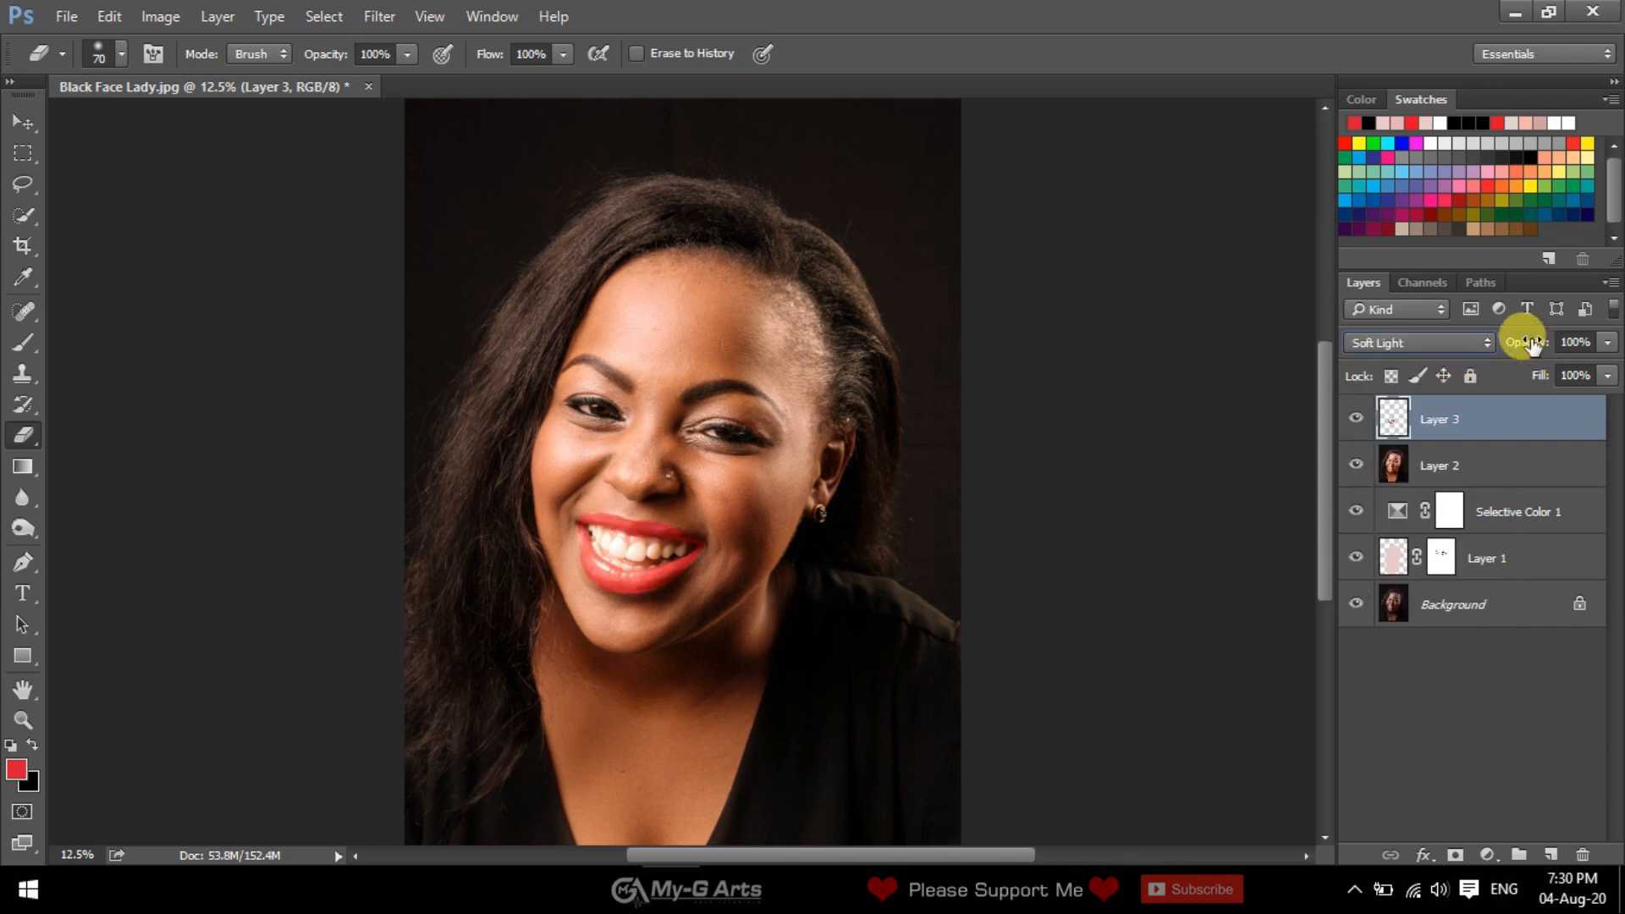
{"action": "left_click_drag", "start_coordinate": [1536, 347], "coordinate": [1534, 349]}
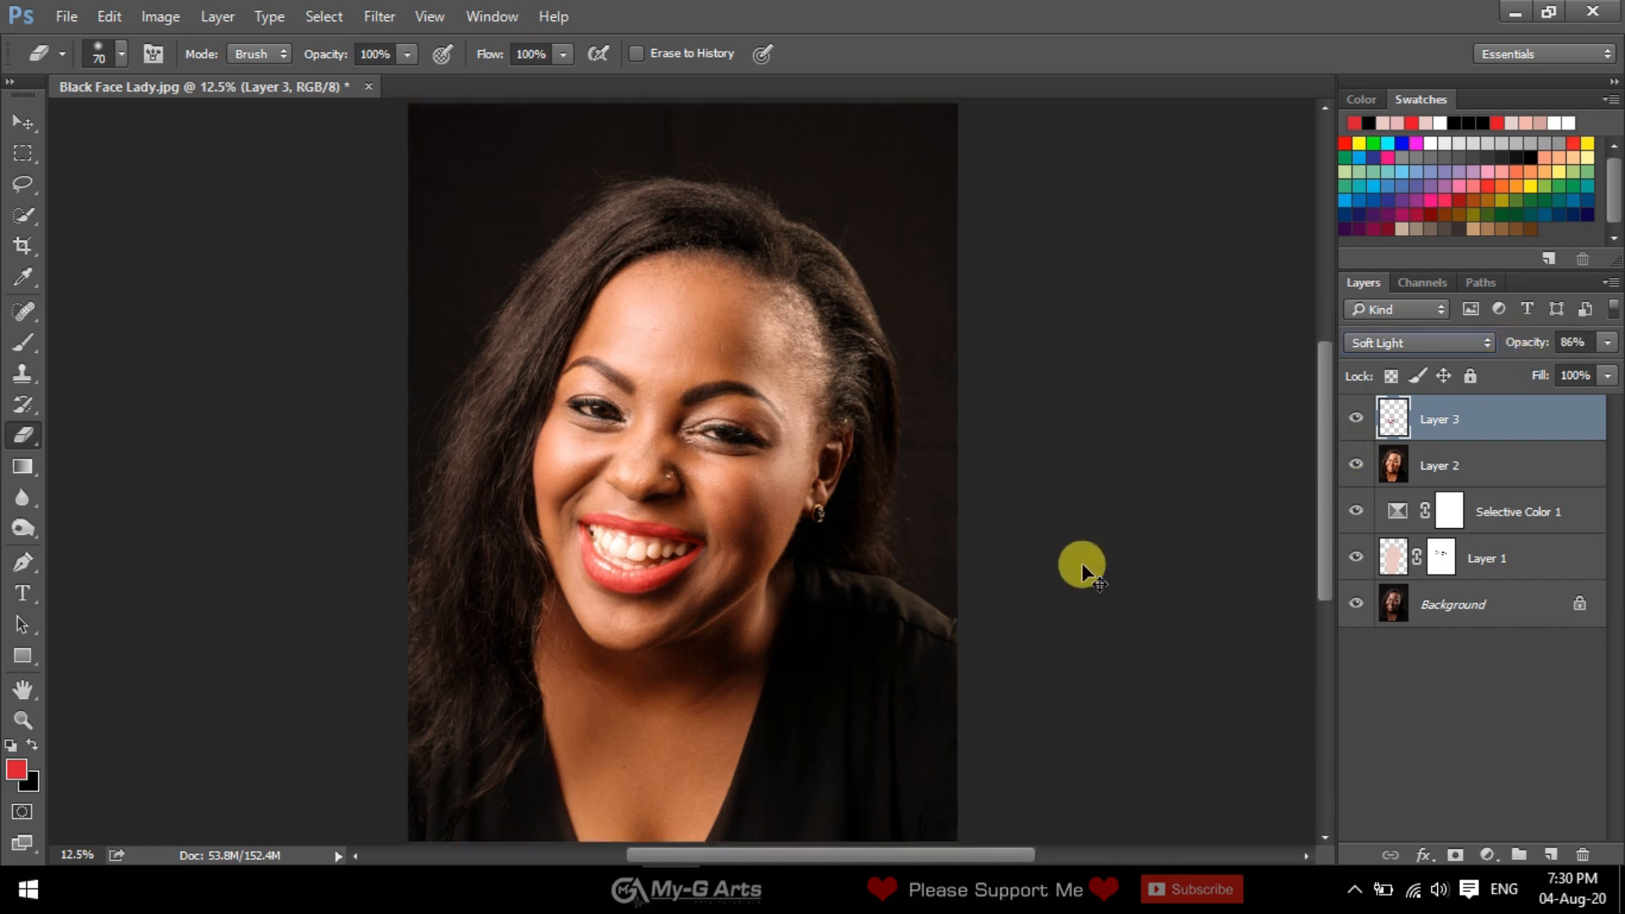
{"action": "key", "text": "ctrl+minus"}
{"action": "key", "text": "ctrl+0"}
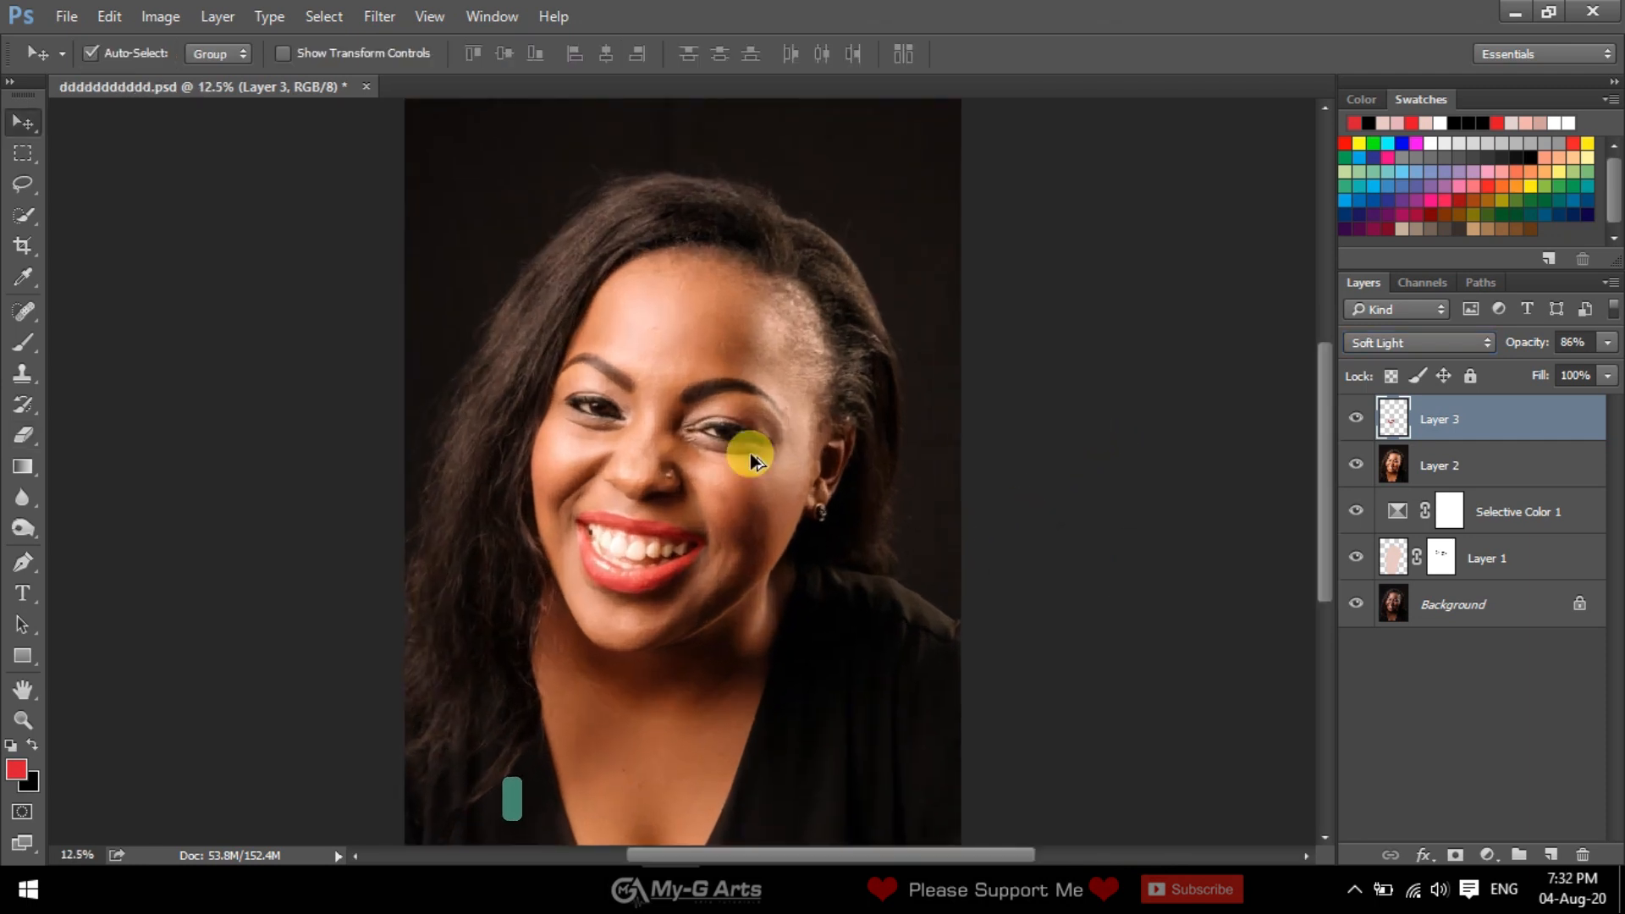
- Stamp all visible layers into a new top layer and dodge the face with a 900 px brush, range Midtones, exposure 36%
{"action": "key", "text": "ctrl+shift+alt+e"}
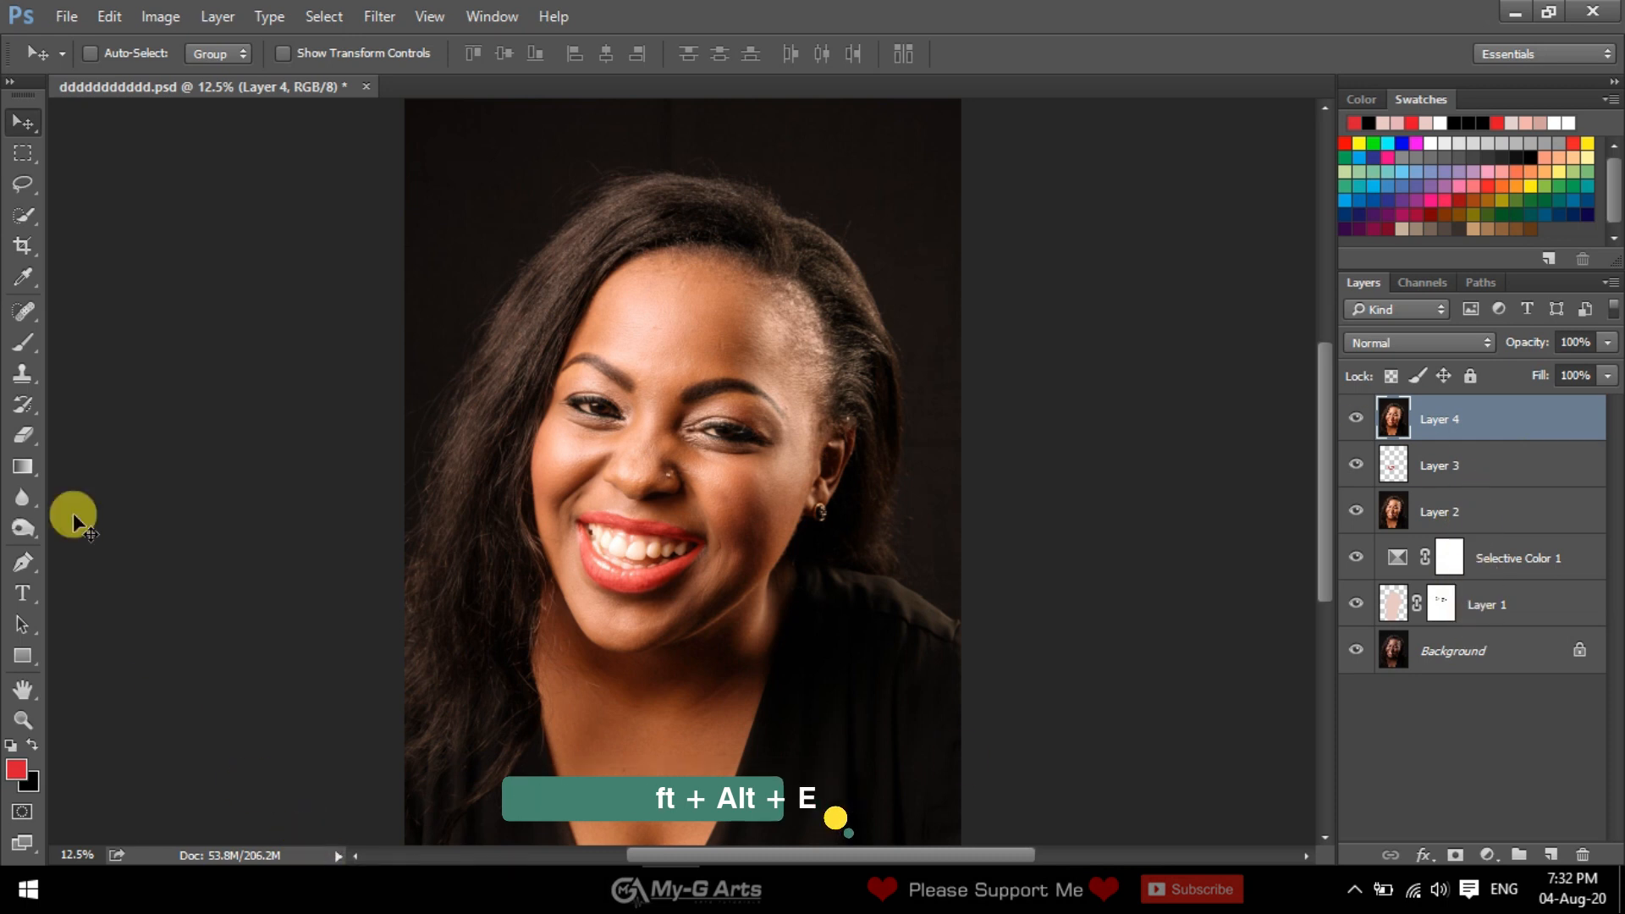
{"action": "left_click_drag", "start_coordinate": [23, 527], "coordinate": [83, 521]}
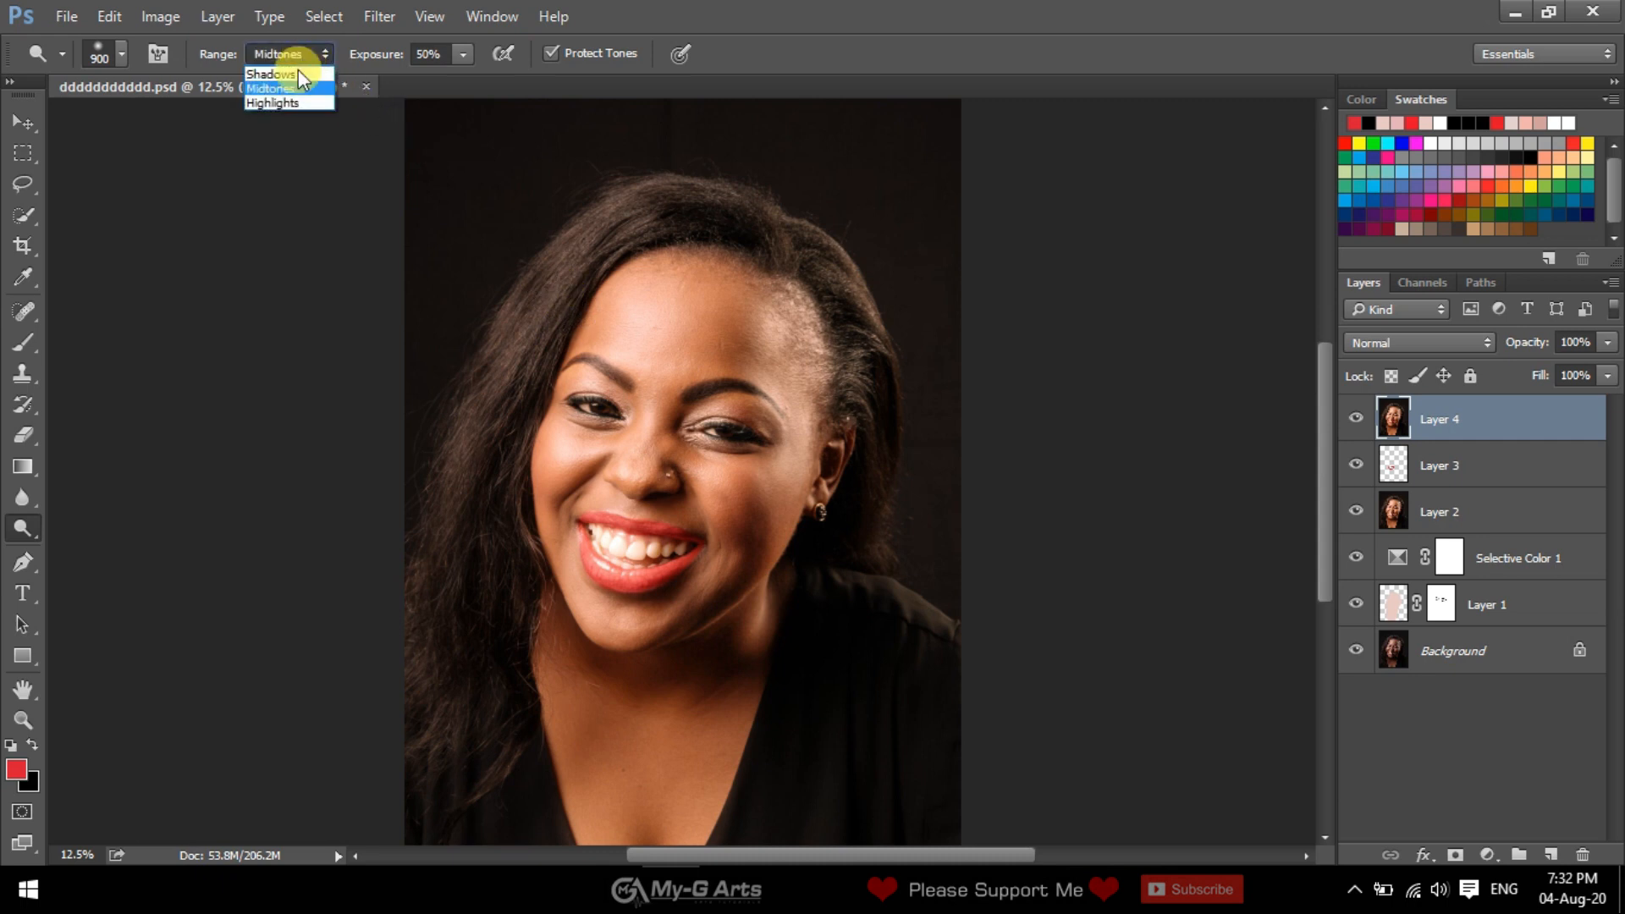
{"action": "left_click", "coordinate": [284, 88]}
{"action": "left_click_drag", "start_coordinate": [375, 59], "coordinate": [348, 53]}
{"action": "left_click", "coordinate": [645, 391]}
{"action": "mouse_move", "coordinate": [665, 277]}
{"action": "left_mouse_down"}
{"action": "mouse_move", "coordinate": [588, 300]}
{"action": "mouse_move", "coordinate": [602, 334]}
{"action": "left_mouse_up"}
{"action": "mouse_move", "coordinate": [765, 320]}
{"action": "left_mouse_down"}
{"action": "mouse_move", "coordinate": [733, 498]}
{"action": "mouse_move", "coordinate": [581, 682]}
{"action": "mouse_move", "coordinate": [505, 638]}
{"action": "mouse_move", "coordinate": [700, 598]}
{"action": "mouse_move", "coordinate": [712, 687]}
{"action": "mouse_move", "coordinate": [887, 665]}
{"action": "left_mouse_up"}
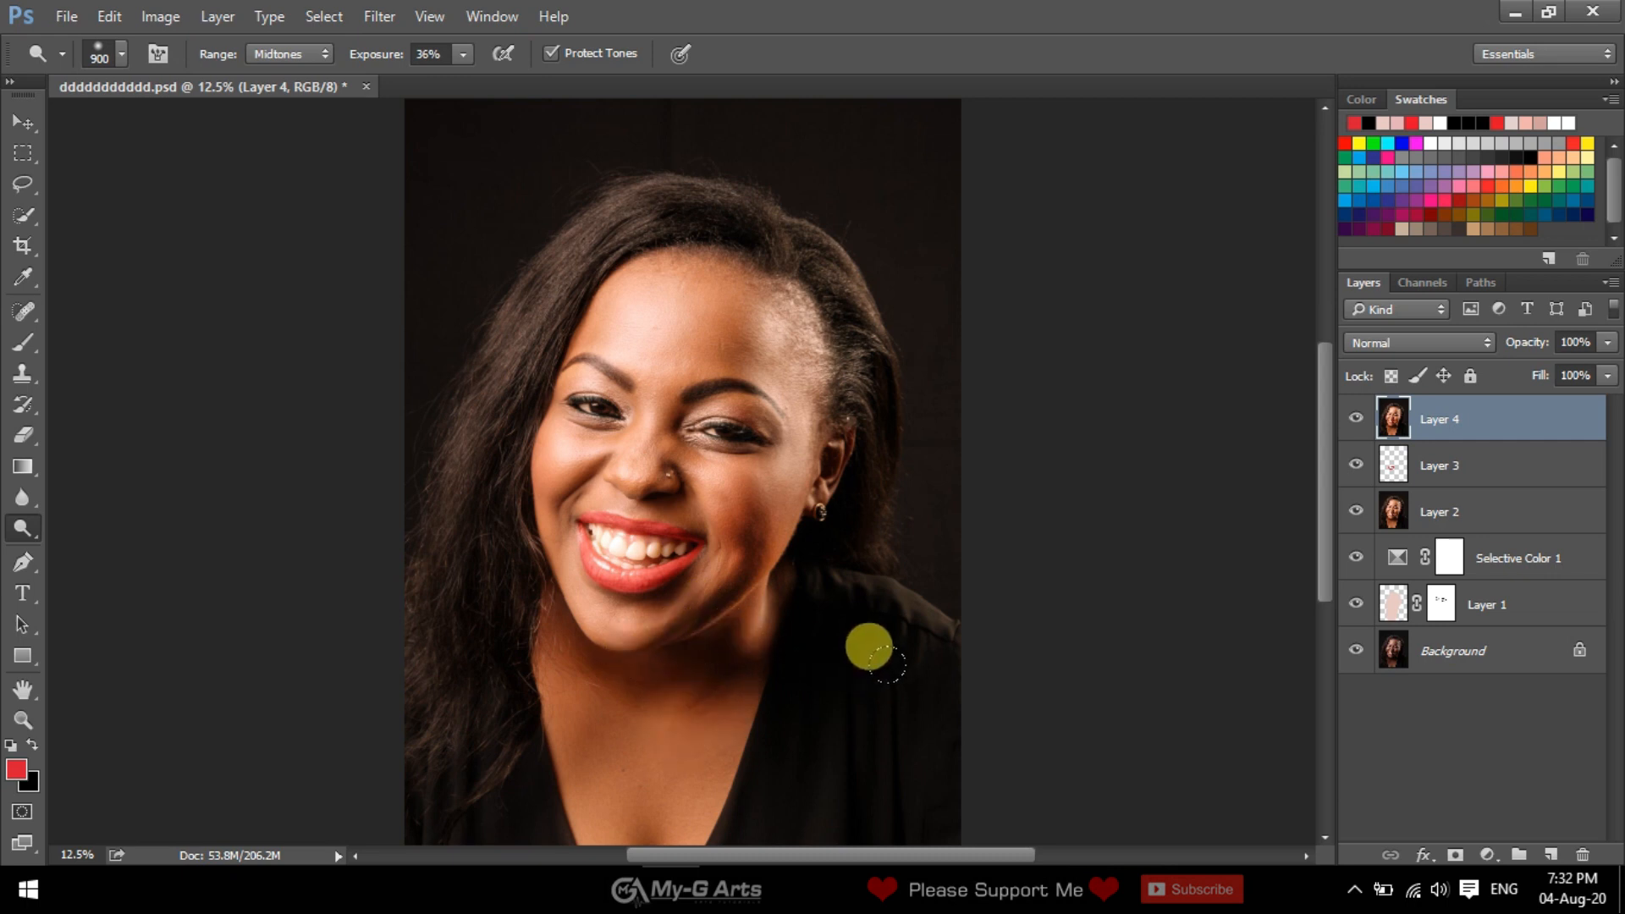
- Burn the long hair beside the face with an 800 px brush, range Midtones, exposure 50%
{"action": "right_click", "coordinate": [29, 529]}
{"action": "left_click", "coordinate": [97, 545]}
{"action": "mouse_move", "coordinate": [491, 276]}
{"action": "left_mouse_down"}
{"action": "mouse_move", "coordinate": [415, 493]}
{"action": "mouse_move", "coordinate": [446, 367]}
{"action": "mouse_move", "coordinate": [417, 634]}
{"action": "mouse_move", "coordinate": [499, 288]}
{"action": "mouse_move", "coordinate": [524, 236]}
{"action": "mouse_move", "coordinate": [643, 149]}
{"action": "mouse_move", "coordinate": [722, 192]}
{"action": "mouse_move", "coordinate": [626, 198]}
{"action": "mouse_move", "coordinate": [756, 219]}
{"action": "mouse_move", "coordinate": [836, 255]}
{"action": "mouse_move", "coordinate": [887, 318]}
{"action": "mouse_move", "coordinate": [848, 349]}
{"action": "mouse_move", "coordinate": [895, 513]}
{"action": "mouse_move", "coordinate": [871, 505]}
{"action": "mouse_move", "coordinate": [807, 601]}
{"action": "mouse_move", "coordinate": [466, 562]}
{"action": "left_mouse_up"}
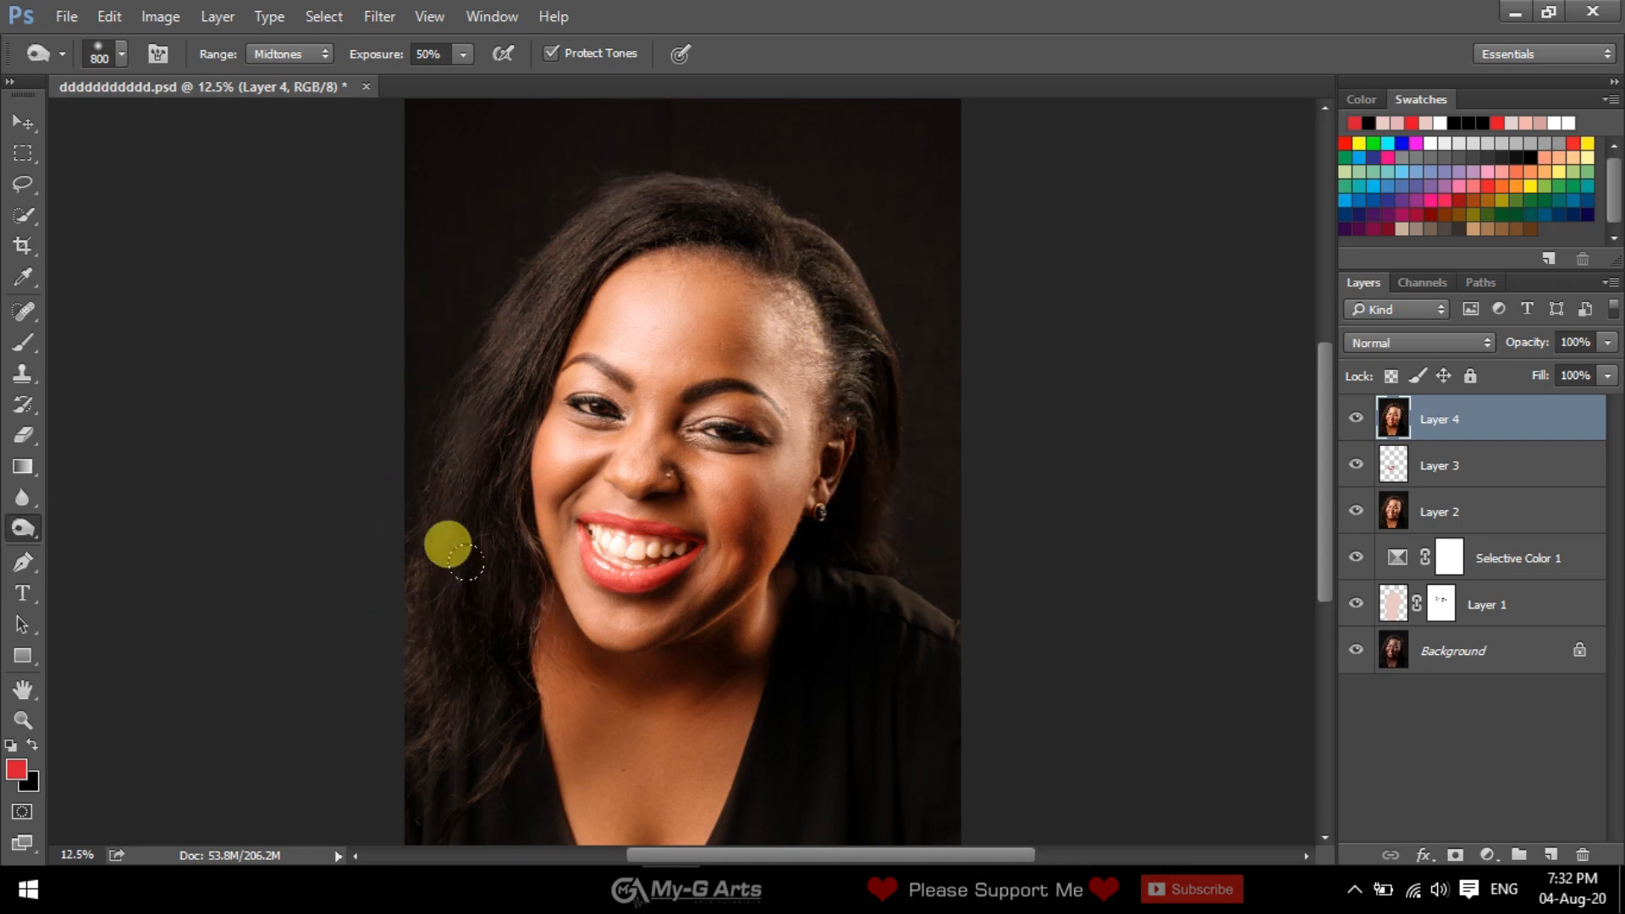
{"action": "left_click_drag", "start_coordinate": [411, 637], "coordinate": [402, 615]}
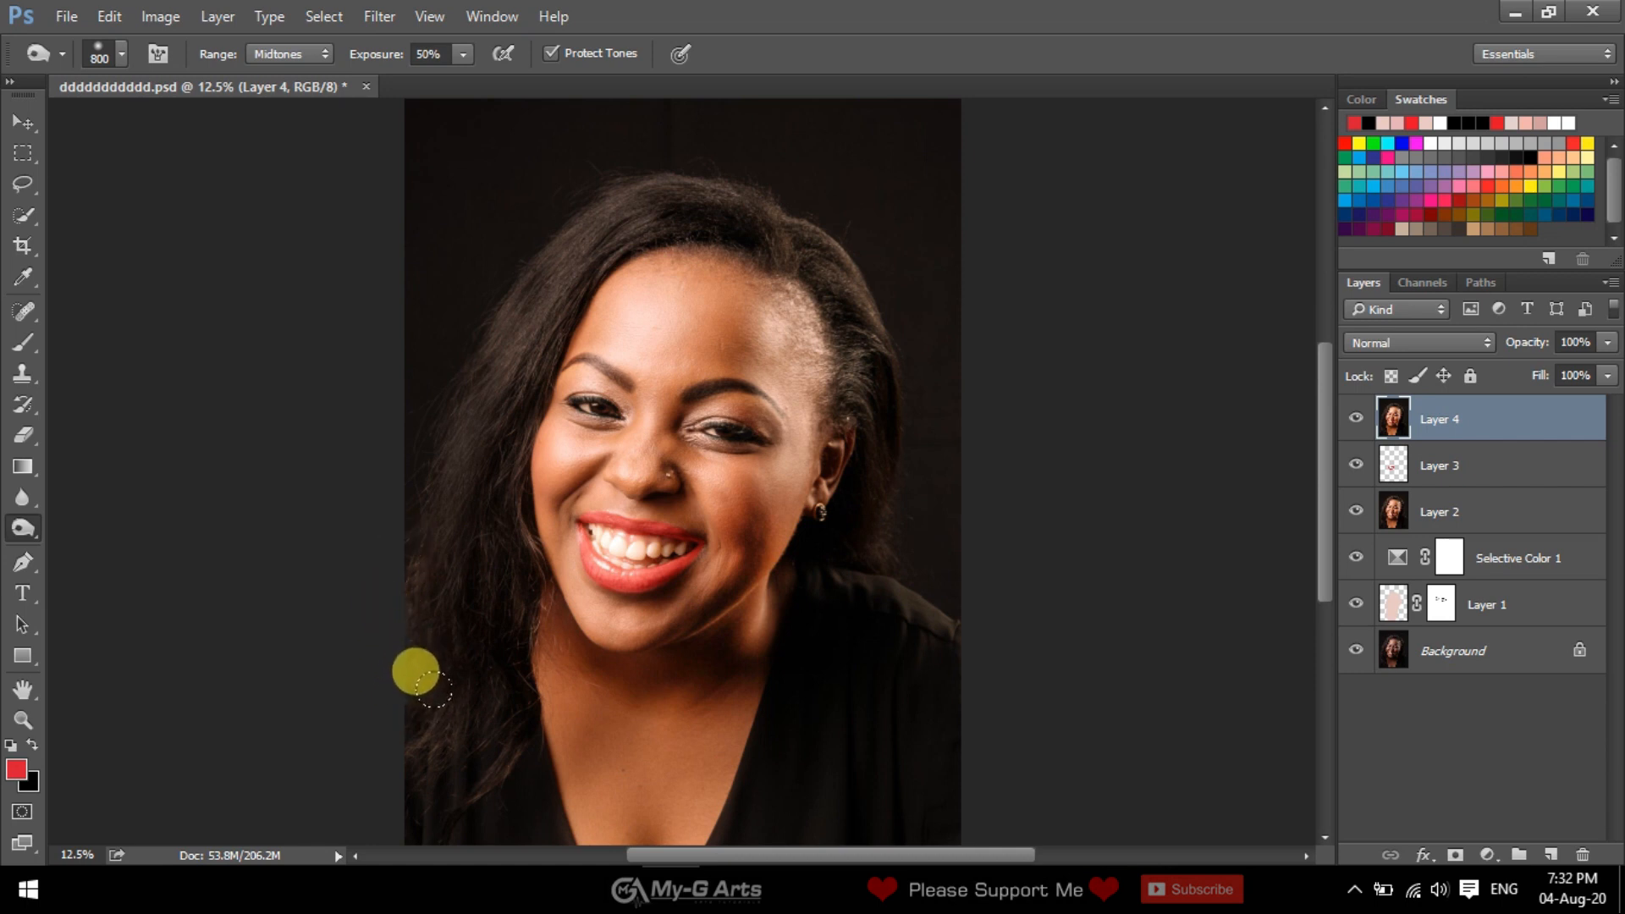
{"action": "key", "text": "v"}
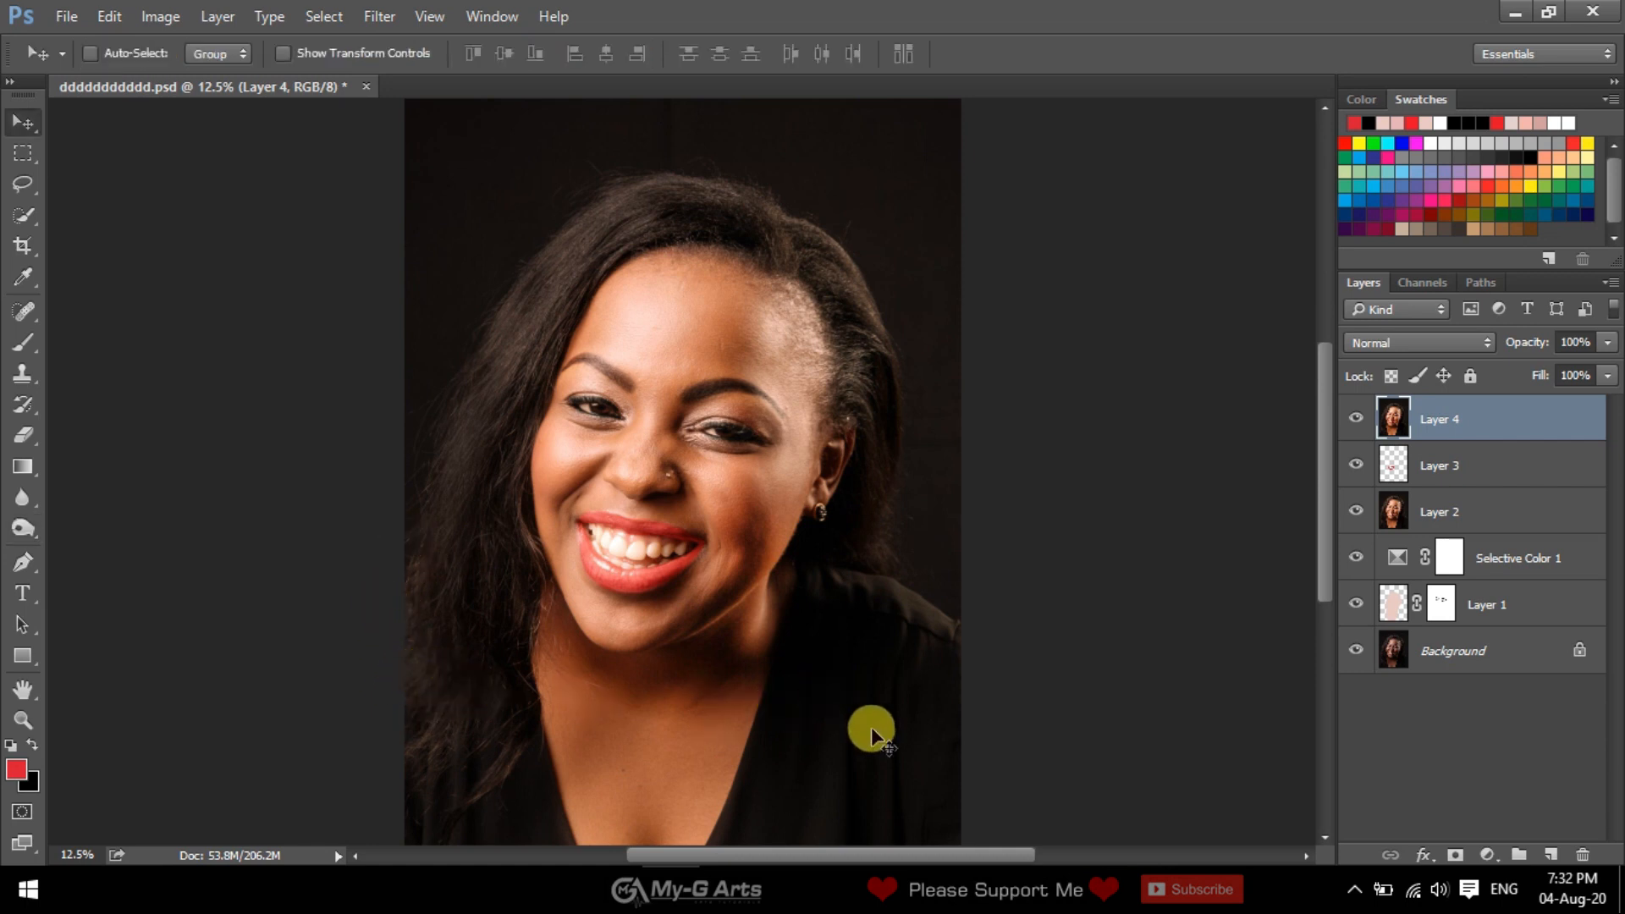
- Open the original image Black Face Lady from the Desktop as a second document
{"action": "left_click", "coordinate": [63, 15]}
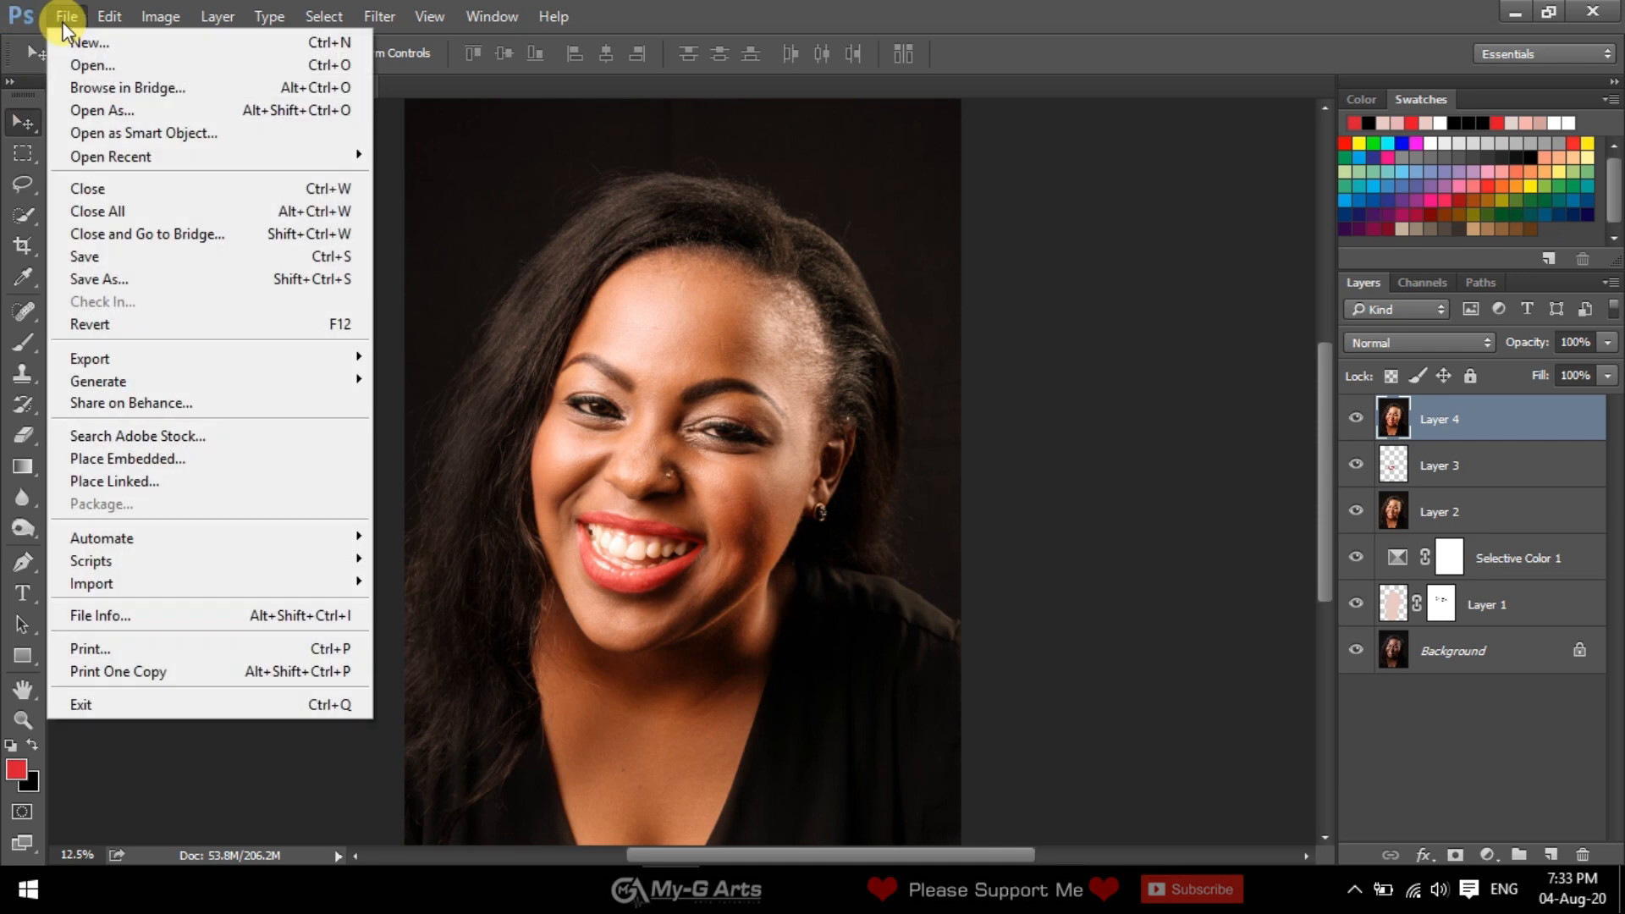
{"action": "left_click", "coordinate": [88, 63]}
{"action": "left_click", "coordinate": [602, 403]}
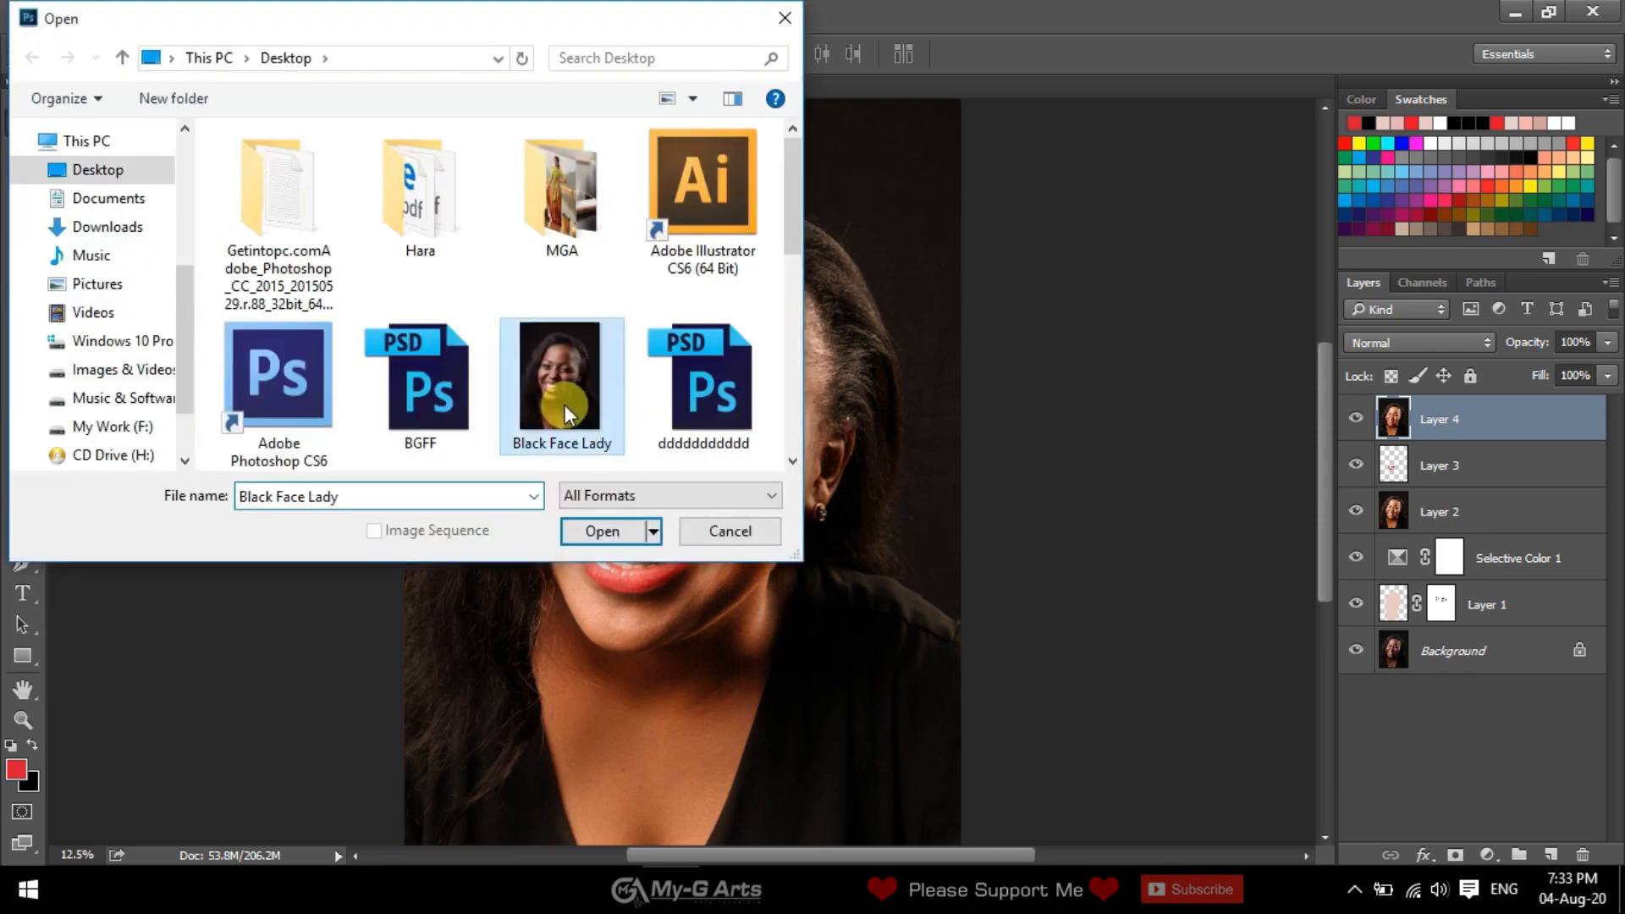
{"action": "left_click", "coordinate": [601, 531]}
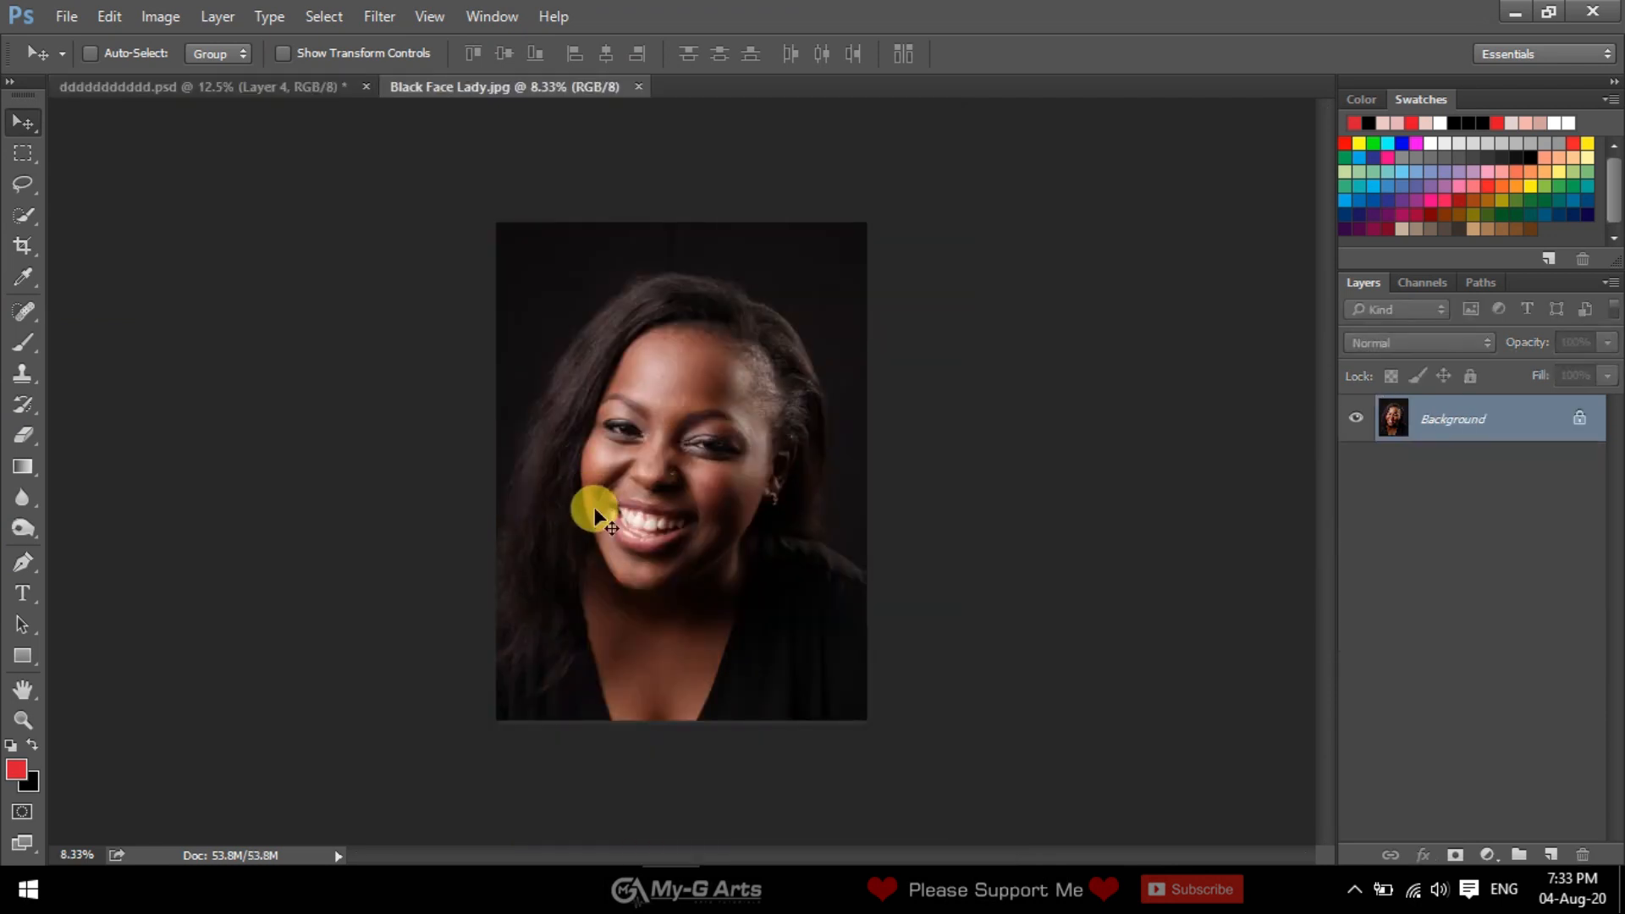
- Arrange the original and retouched documents side by side in a 2-up Vertical layout
{"action": "key", "text": "ctrl+plus"}
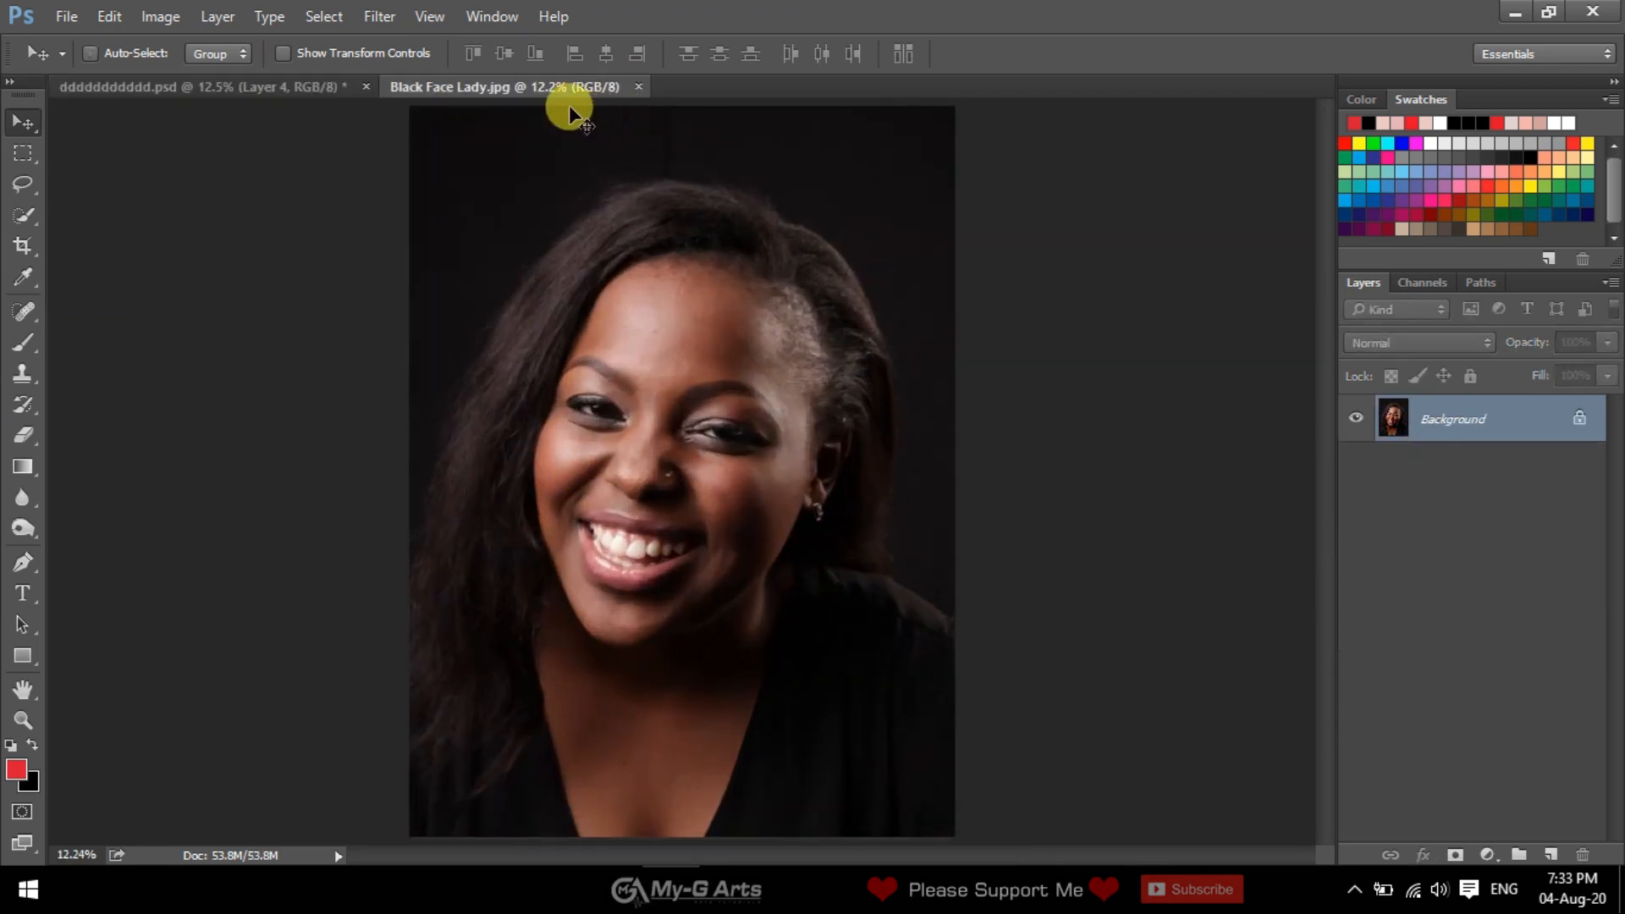
{"action": "left_click", "coordinate": [490, 17]}
{"action": "mouse_move", "coordinate": [553, 43]}
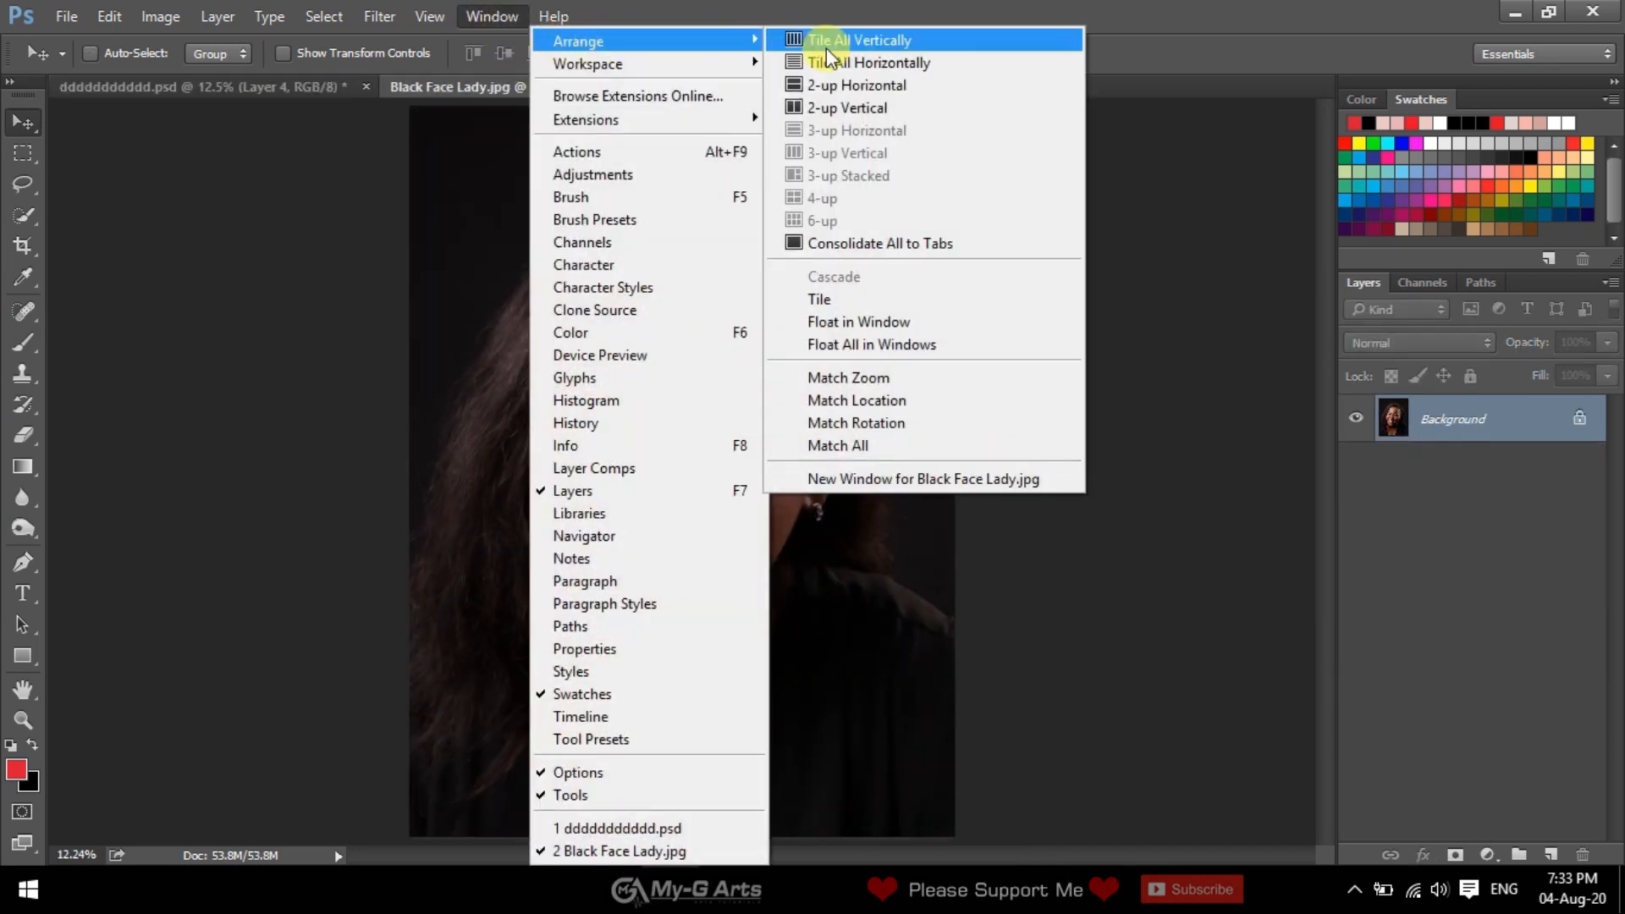
{"action": "left_click", "coordinate": [833, 107]}
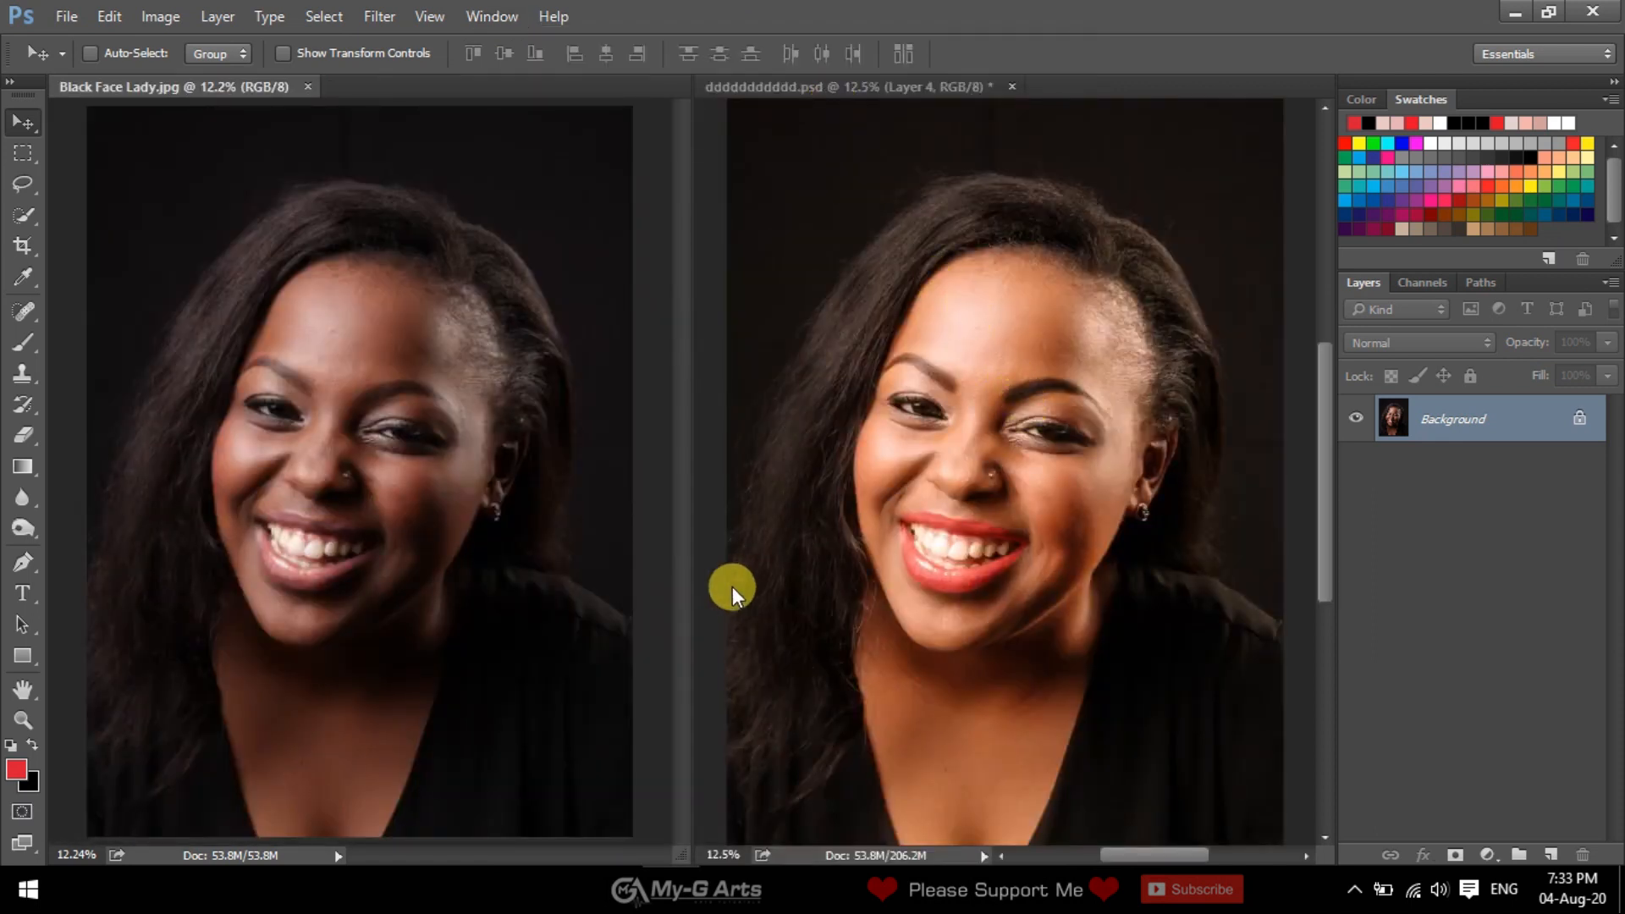